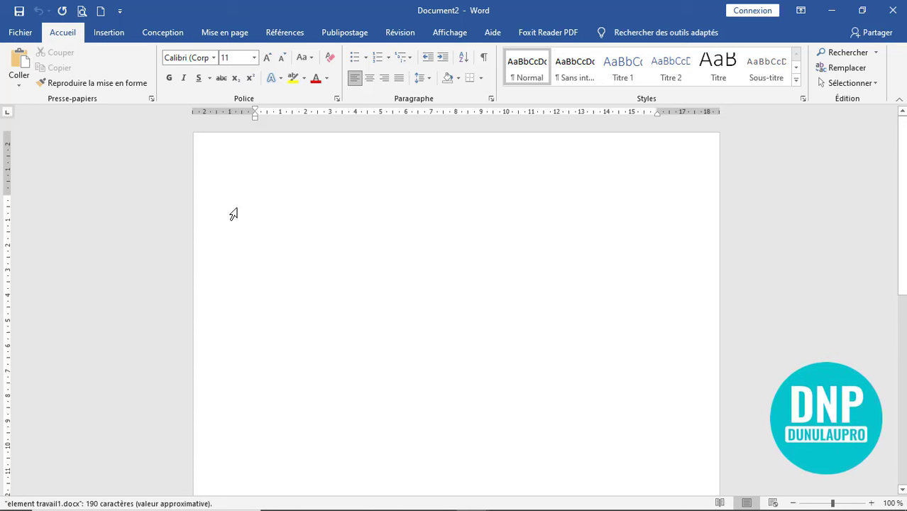
- Draw a rectangle near the top-left of the page
click(109, 33)
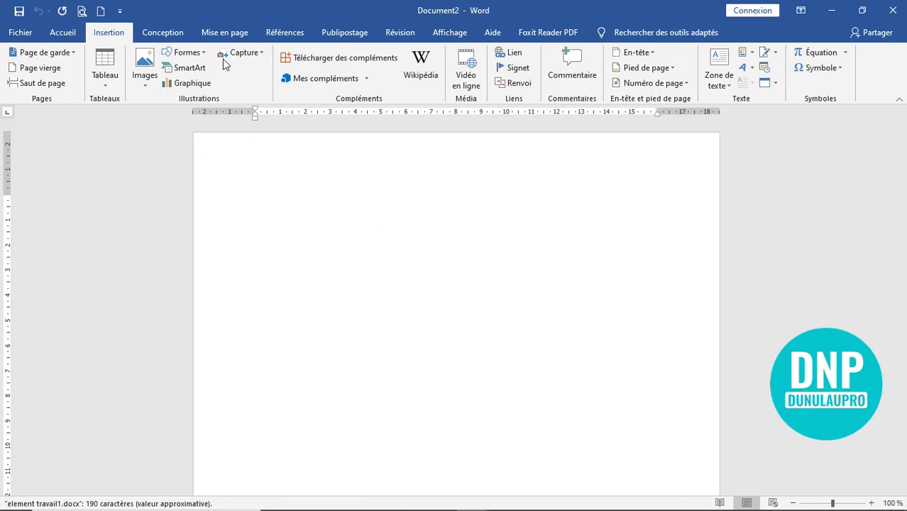
click(187, 52)
click(211, 87)
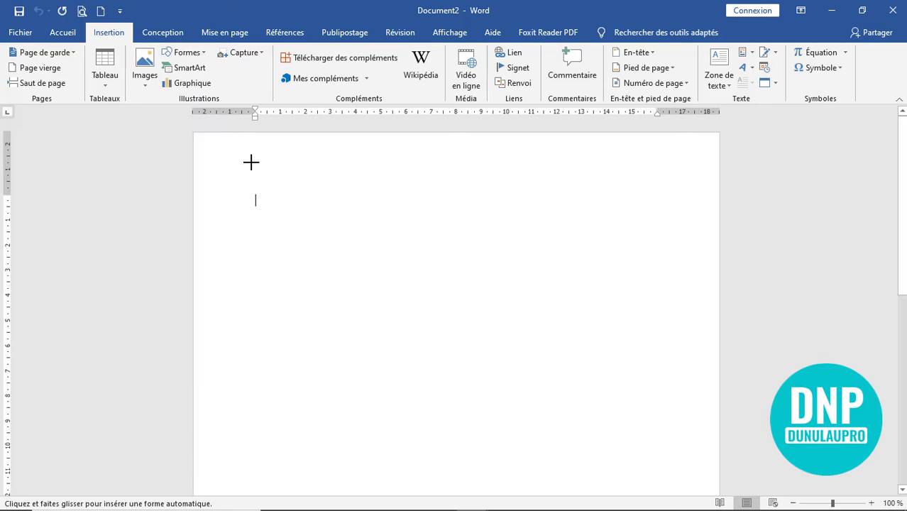
drag(250, 163, 443, 278)
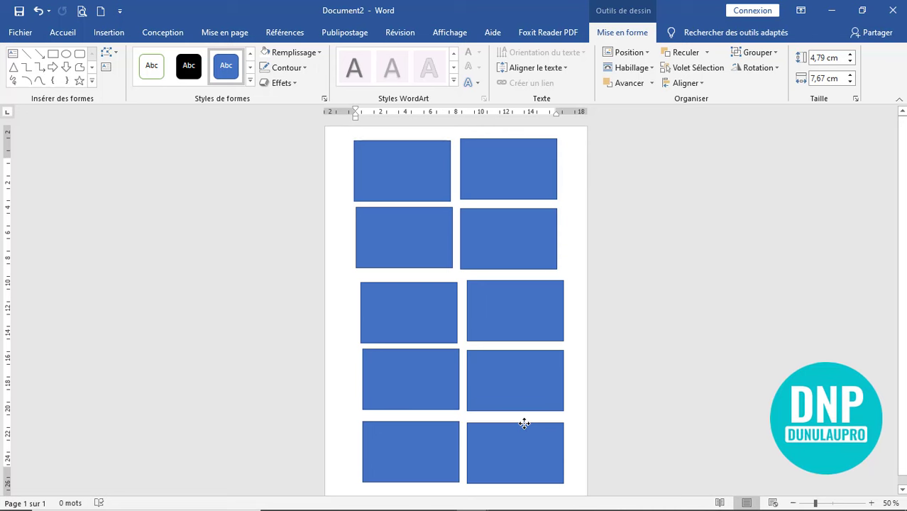
- Select all ten blue rectangles together and delete them
click(573, 367)
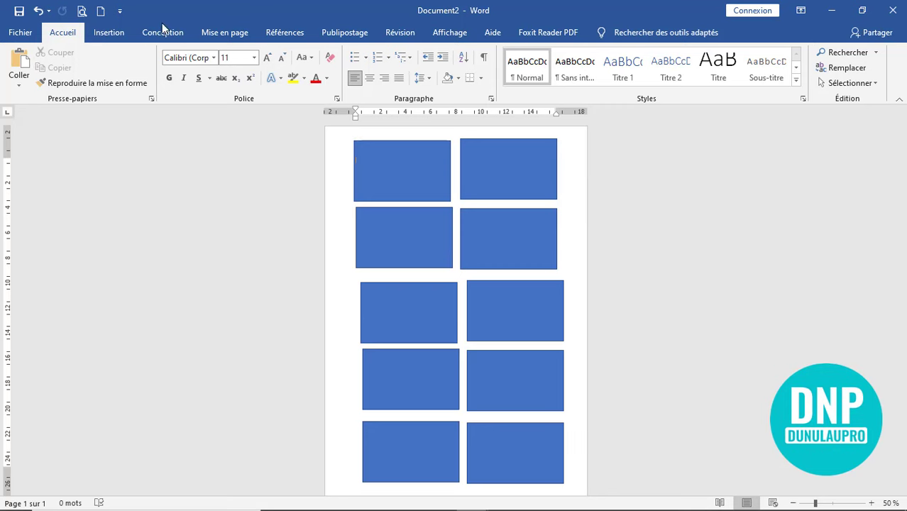
click(433, 180)
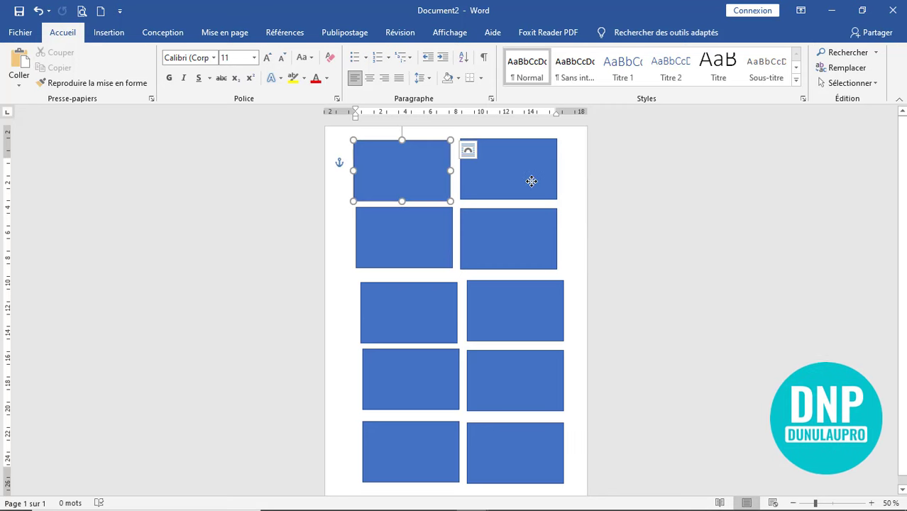
shift+click(527, 186)
shift+click(432, 239)
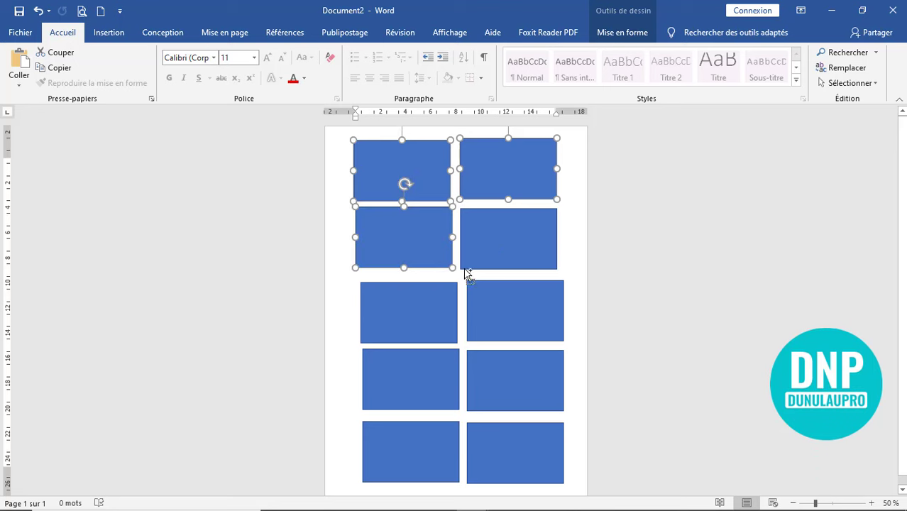
shift+click(497, 245)
shift+click(512, 310)
shift+click(433, 326)
shift+click(437, 363)
shift+click(515, 380)
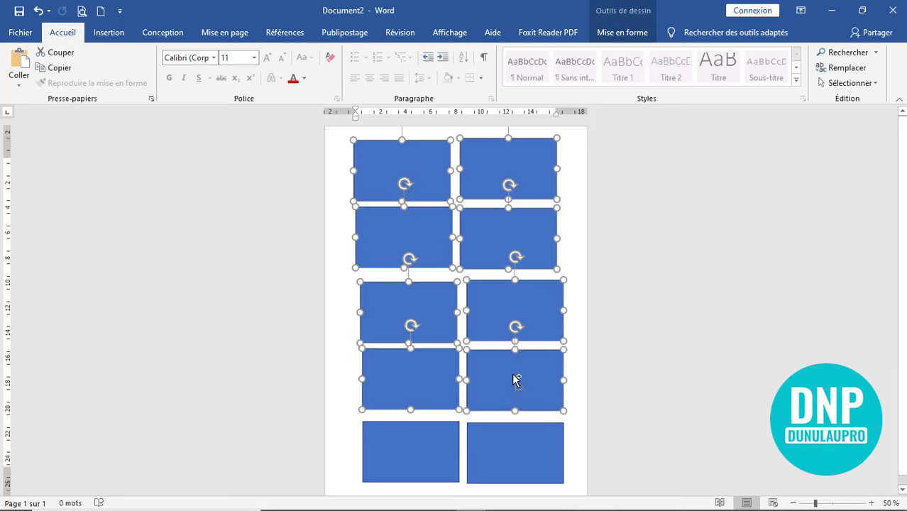
shift+click(424, 452)
shift+click(522, 456)
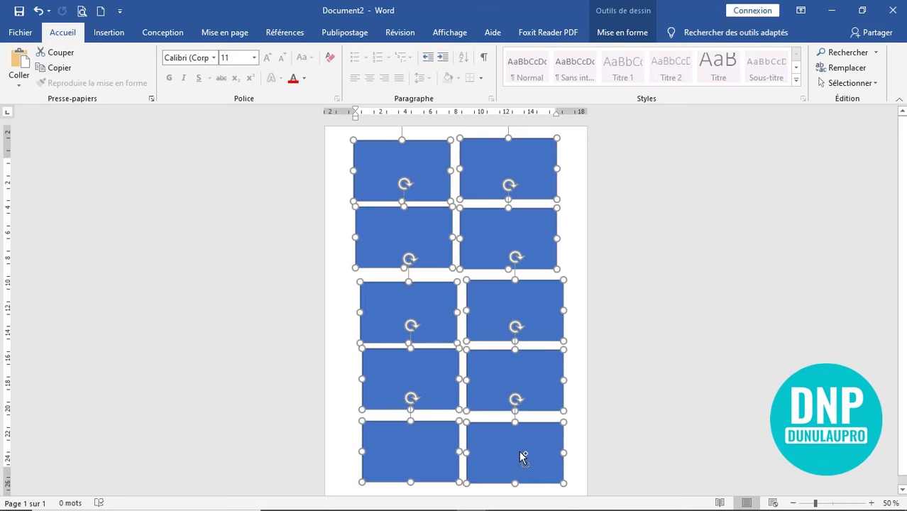
key(Delete)
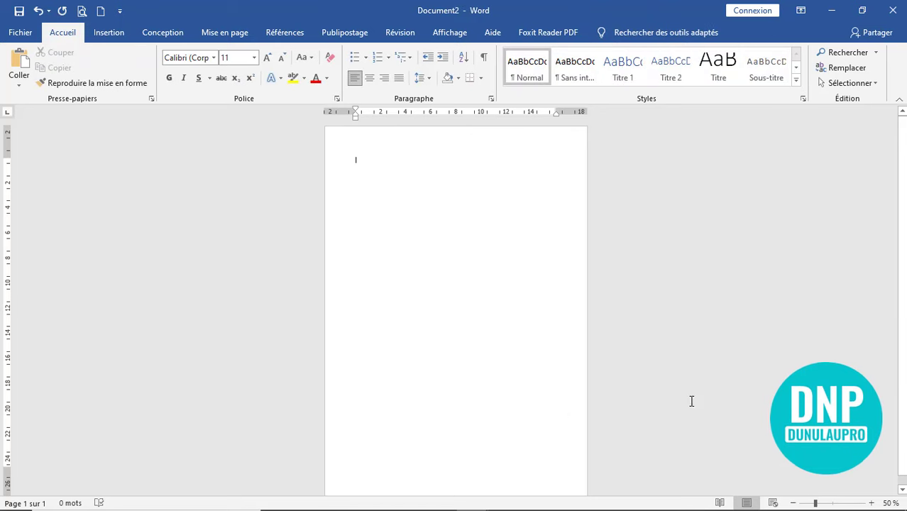
click(871, 503)
click(871, 503)
- Change the paper size to A4 under Mise en page > Taille
click(872, 503)
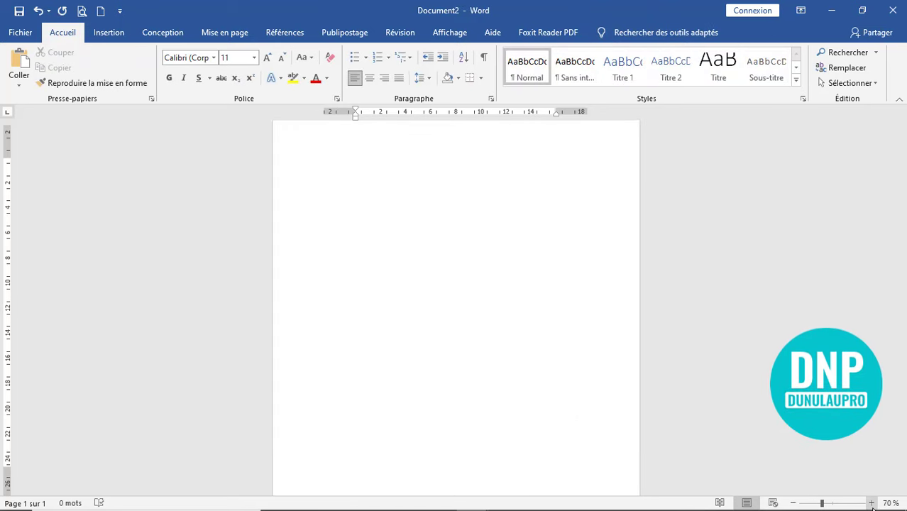
click(872, 503)
click(871, 503)
click(871, 503)
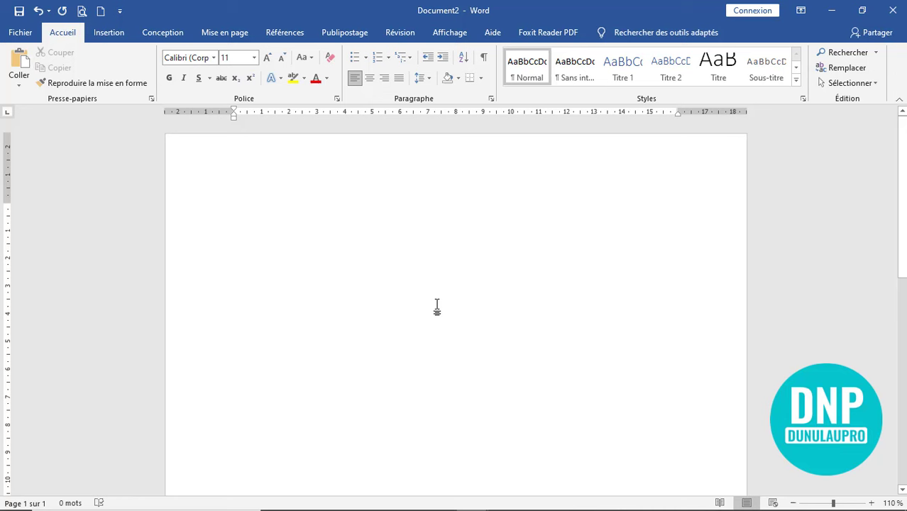
click(224, 33)
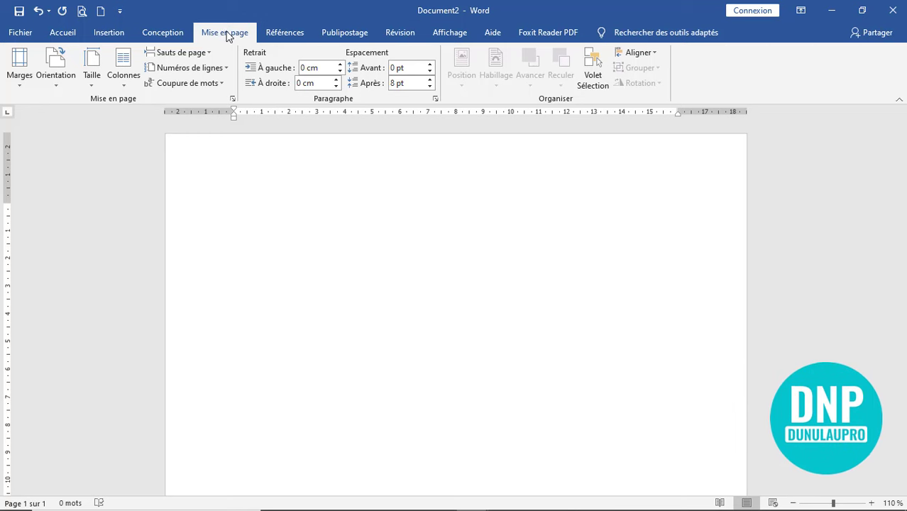
click(96, 83)
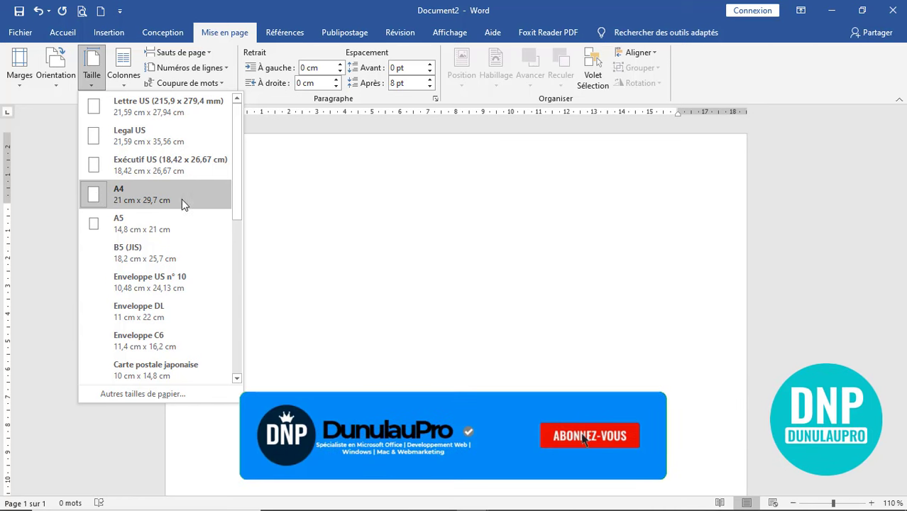
click(183, 204)
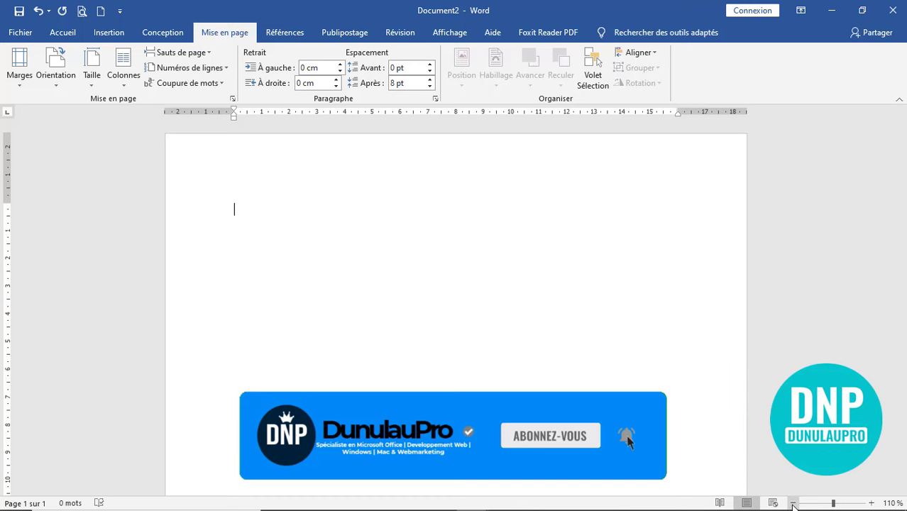
- Zoom out to view the whole A4 page, then zoom back in
click(793, 503)
click(793, 503)
click(793, 503)
click(793, 503)
click(793, 503)
click(793, 503)
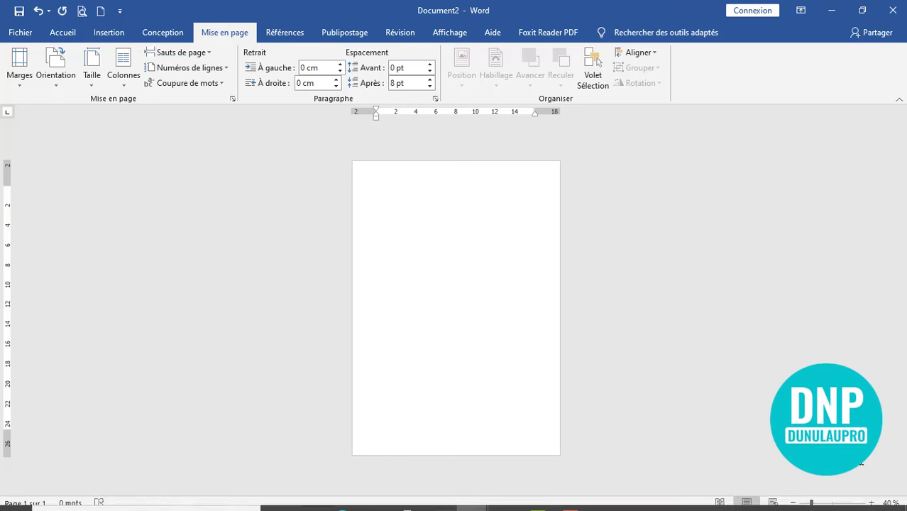
click(872, 504)
click(872, 503)
click(872, 503)
click(872, 503)
click(872, 503)
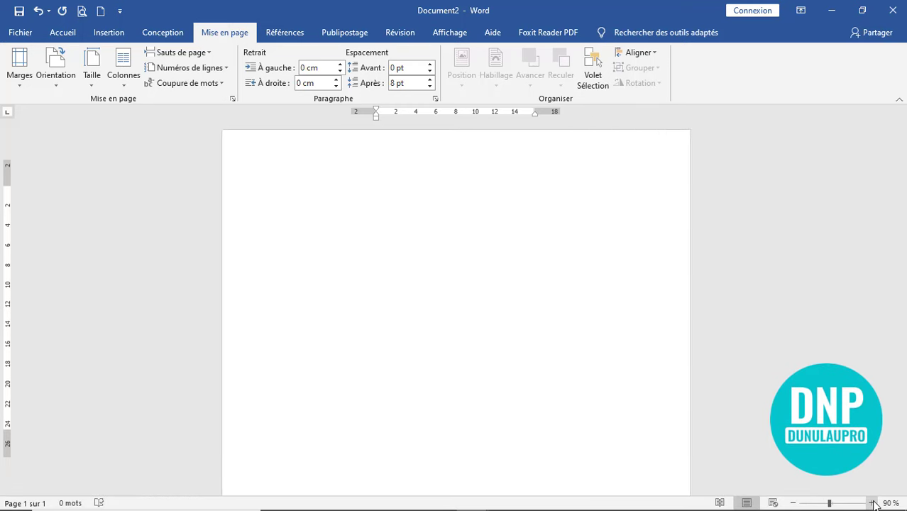
click(872, 503)
click(872, 503)
scroll(734, 353, up, 1)
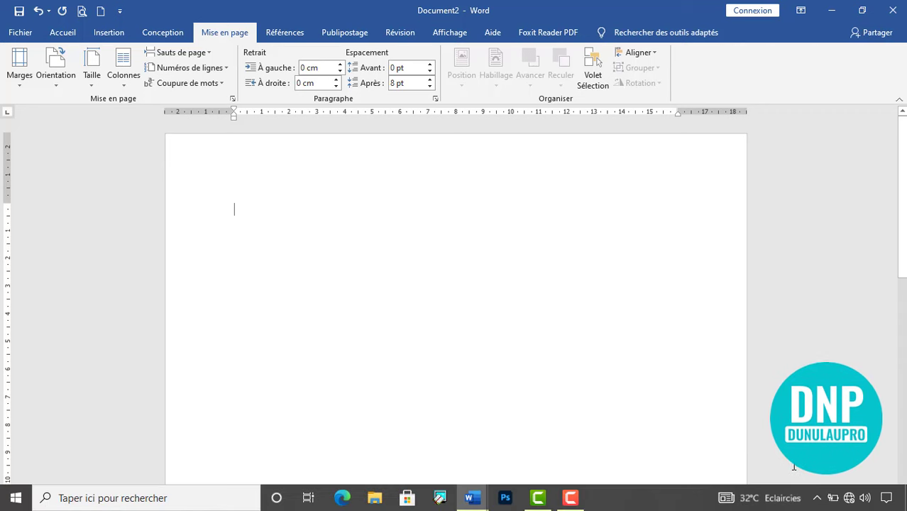
- Start a Publipostage mail merge of type Étiquettes to reach the Label Options
click(792, 502)
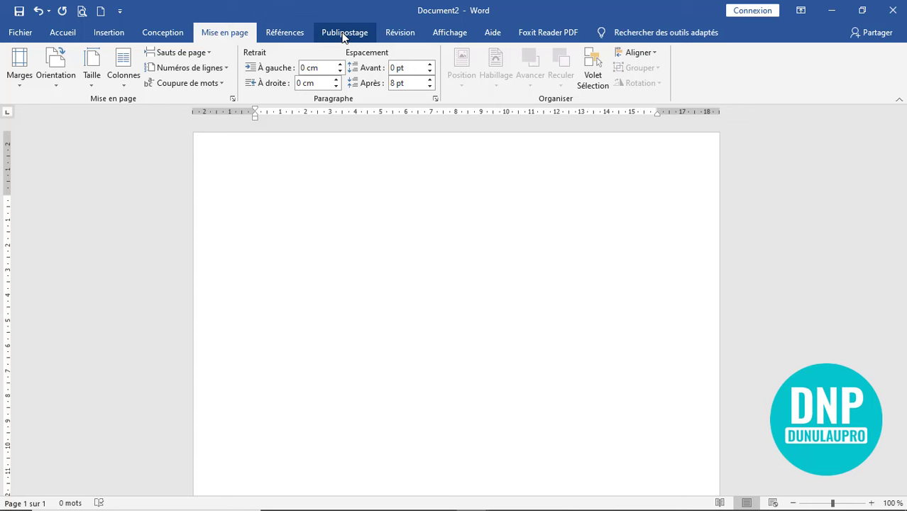
click(342, 33)
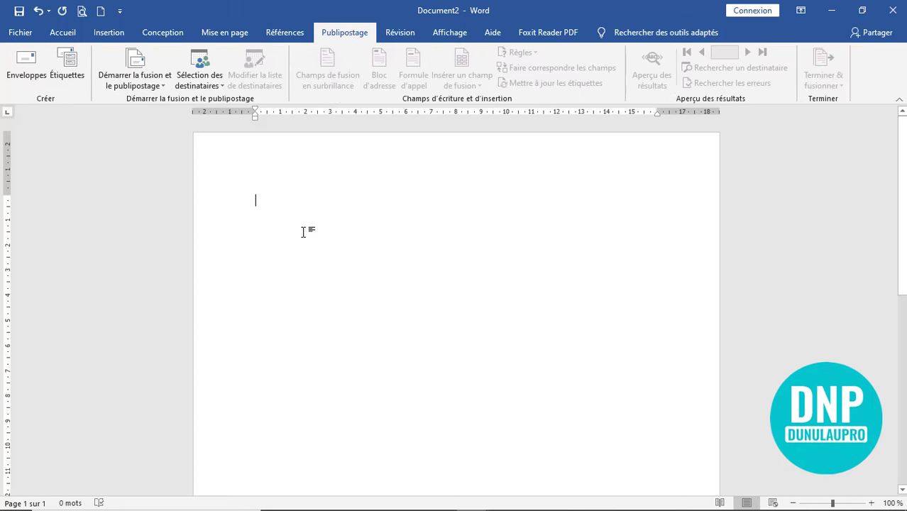
click(161, 83)
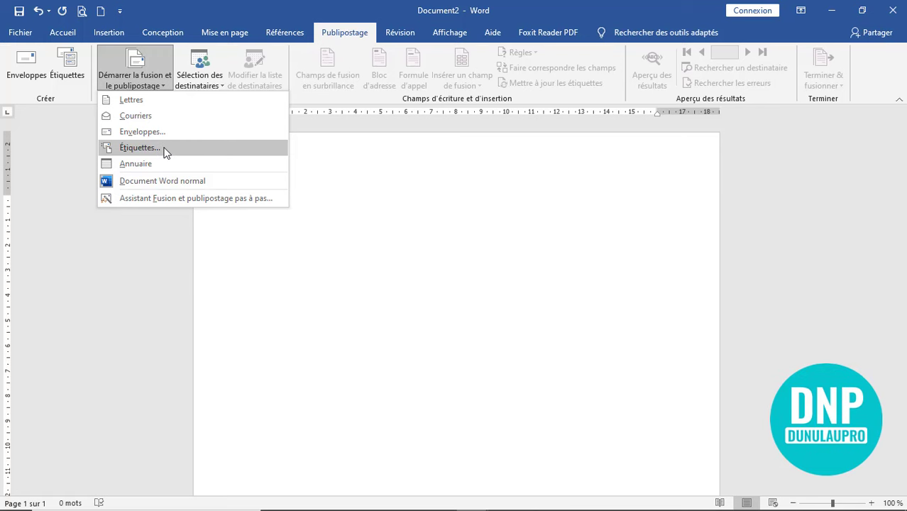
click(163, 151)
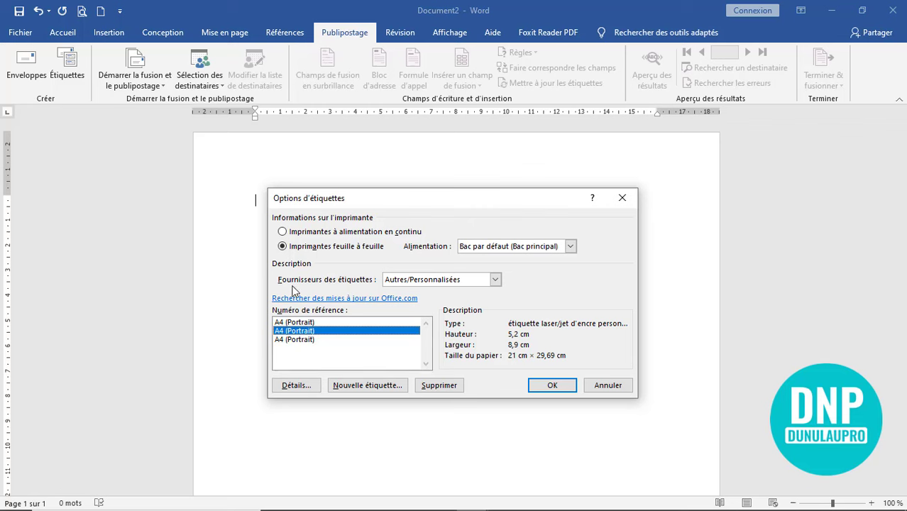
- Pick Microsoft from the Fournisseurs des étiquettes list
click(496, 280)
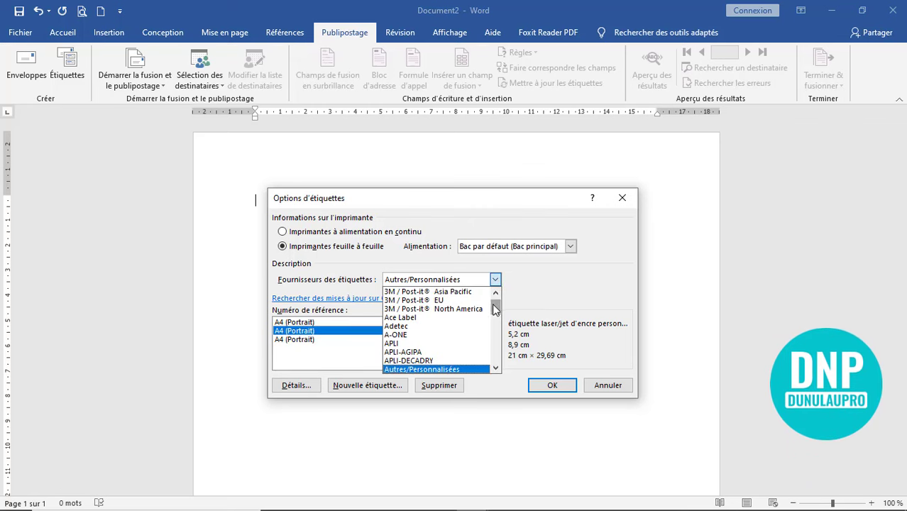
mouse_move(496, 303)
mouse_down()
mouse_move(496, 339)
mouse_move(499, 302)
mouse_up()
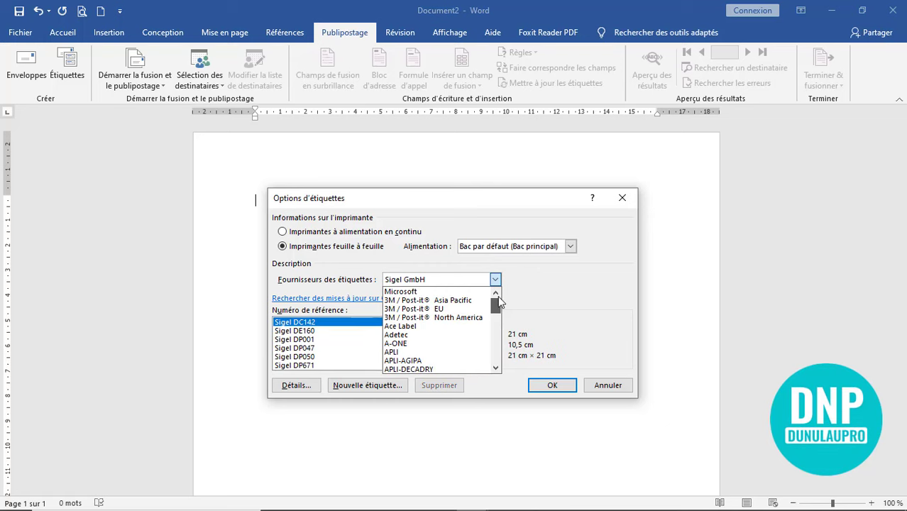
click(422, 293)
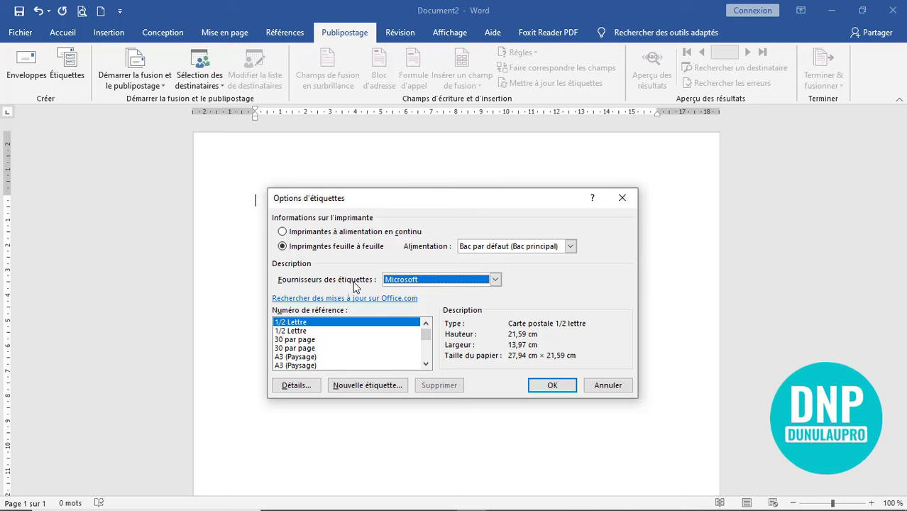
click(496, 280)
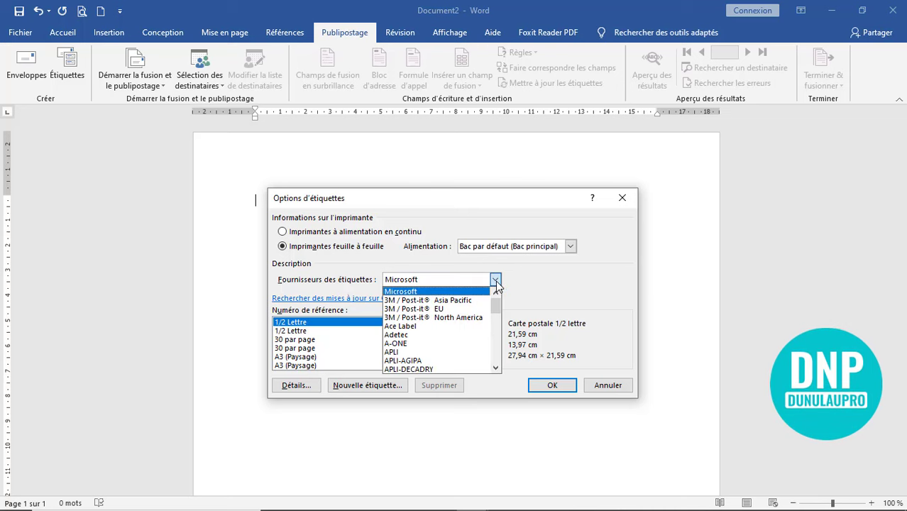
click(496, 281)
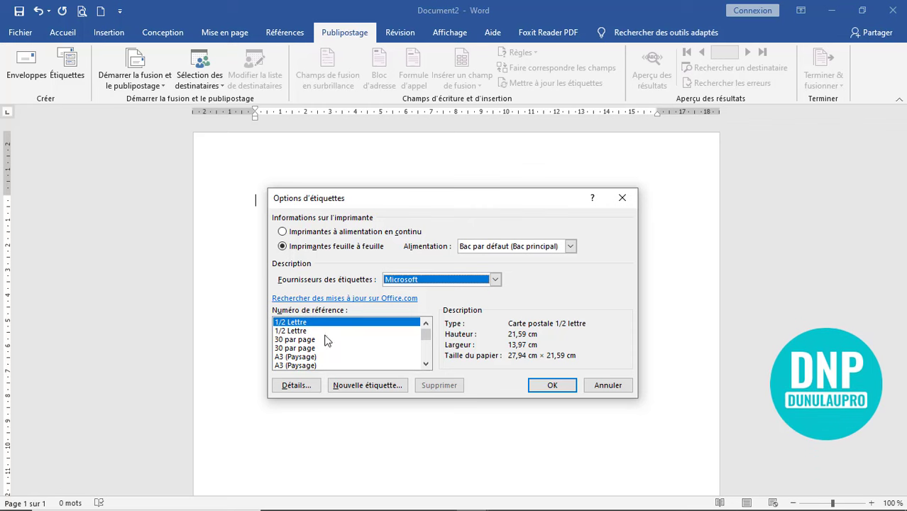
- Select the A4 (Portrait) product of type A4, sized 21 × 29,69 cm
drag(428, 339, 427, 340)
click(427, 364)
click(427, 364)
click(426, 364)
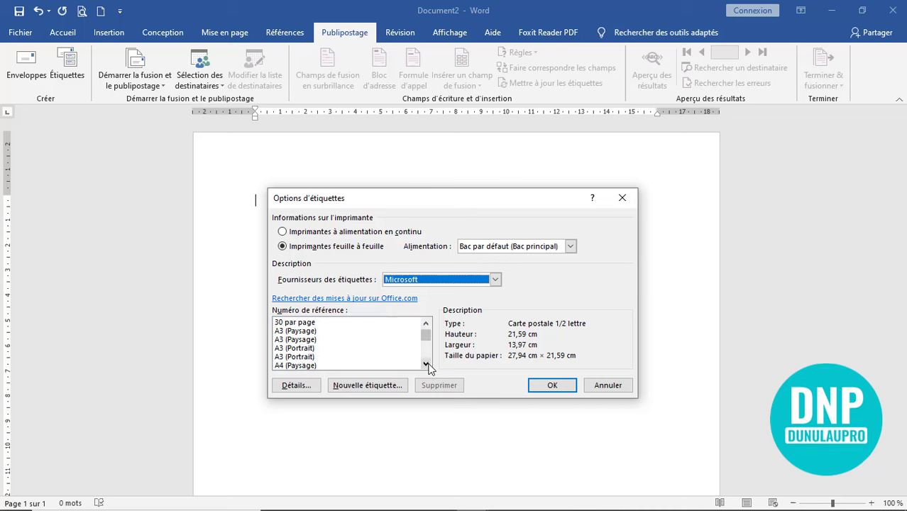
click(427, 364)
click(427, 364)
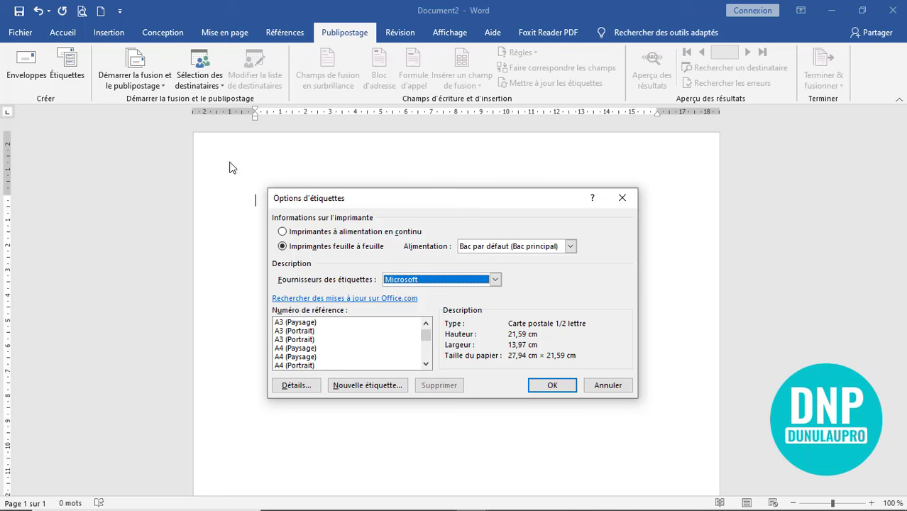
double_click(425, 365)
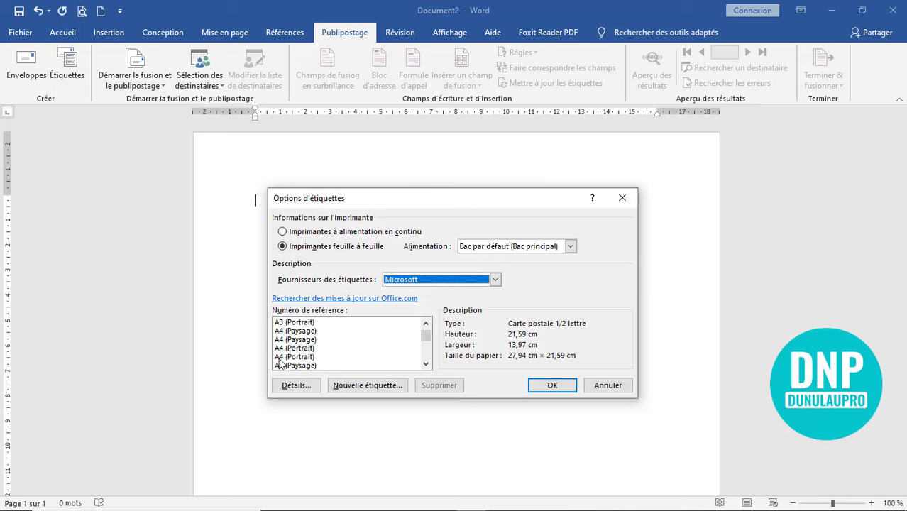
click(310, 357)
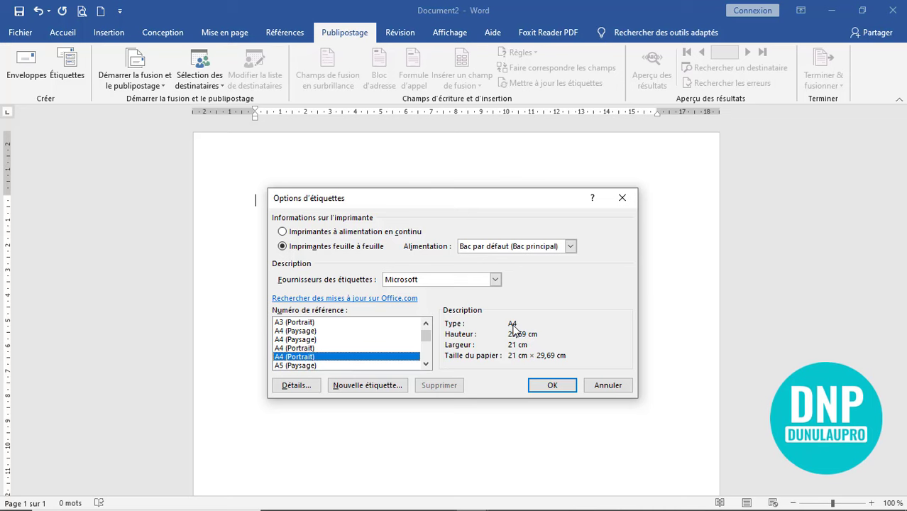
click(306, 348)
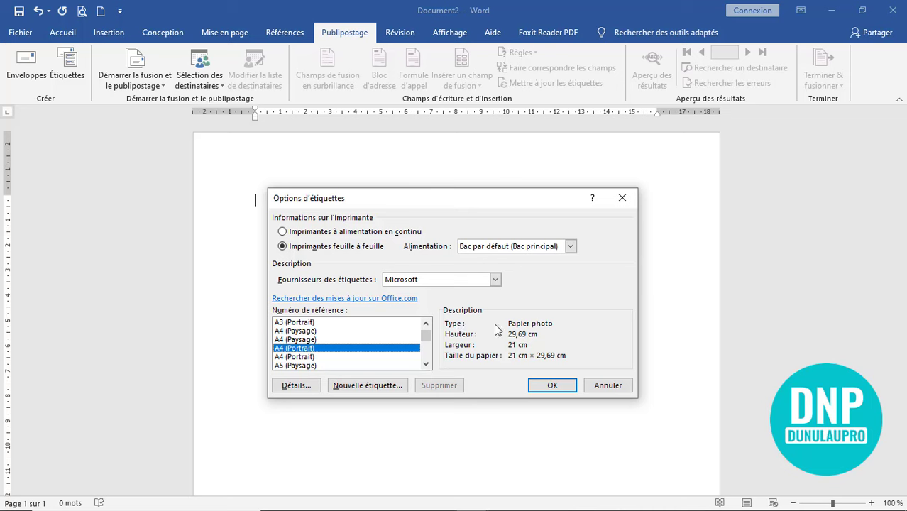
click(305, 357)
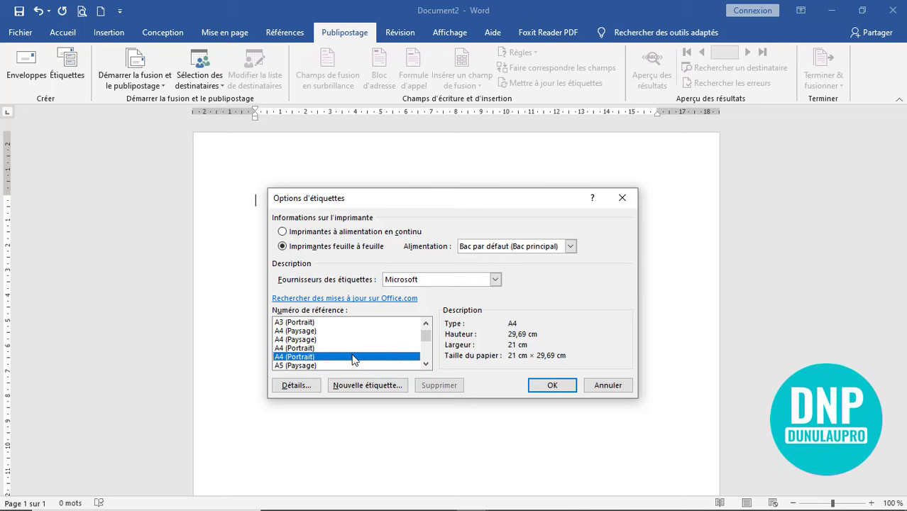
- In the label details, set 2 labels across and 5 labels down
click(296, 386)
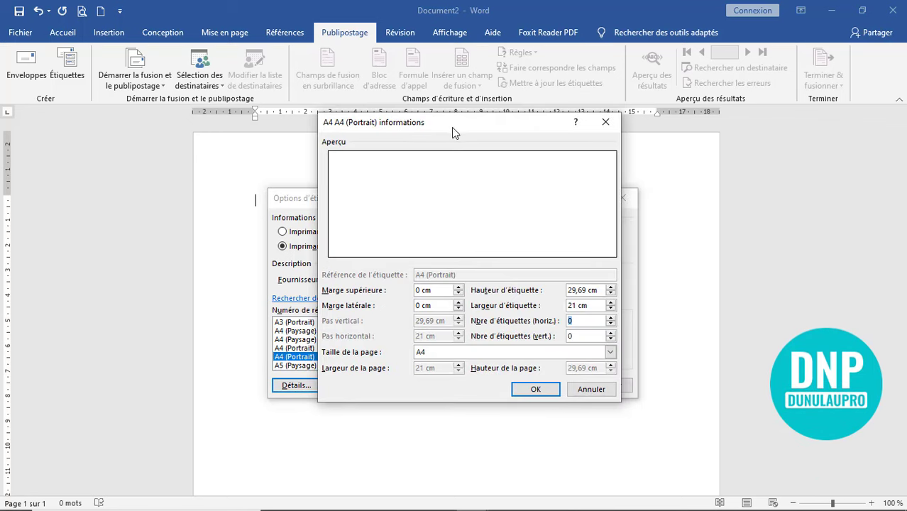
mouse_move(468, 126)
mouse_down()
mouse_move(463, 147)
mouse_move(455, 143)
mouse_up()
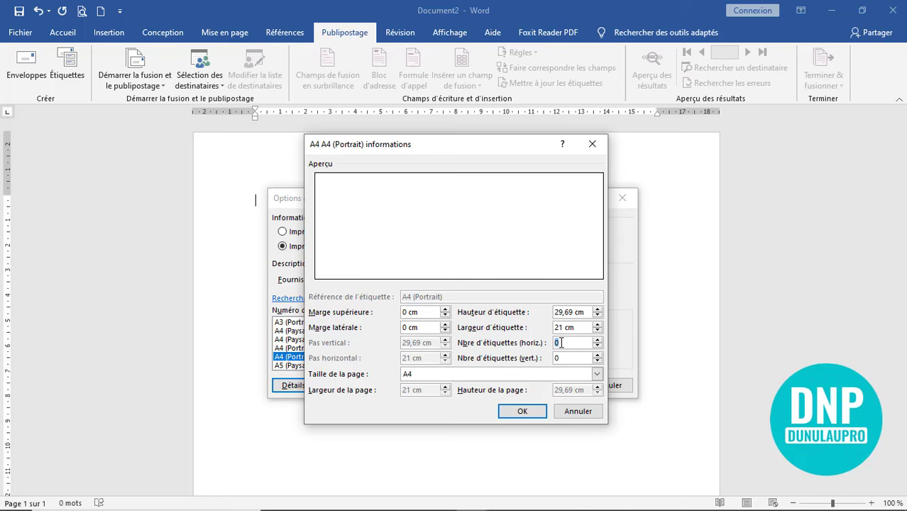
text(2)
key(BackSpace)
text(5)
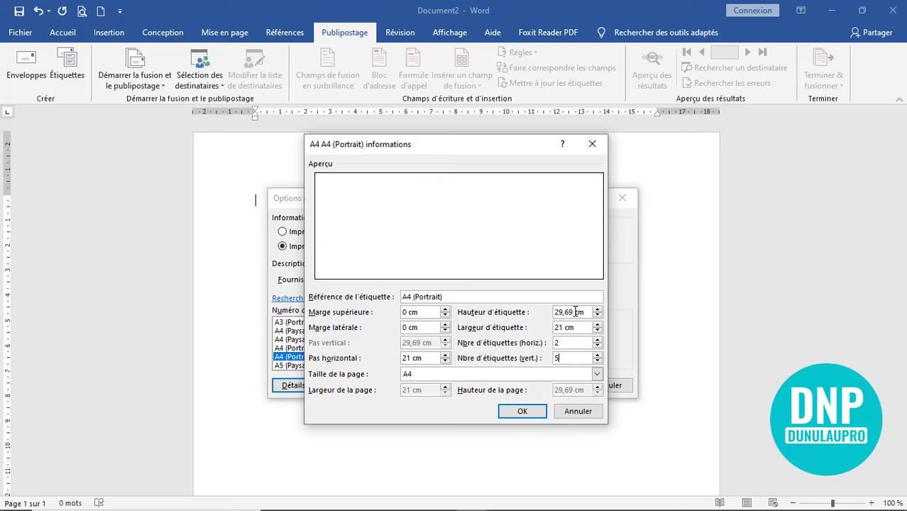
drag(574, 311, 558, 312)
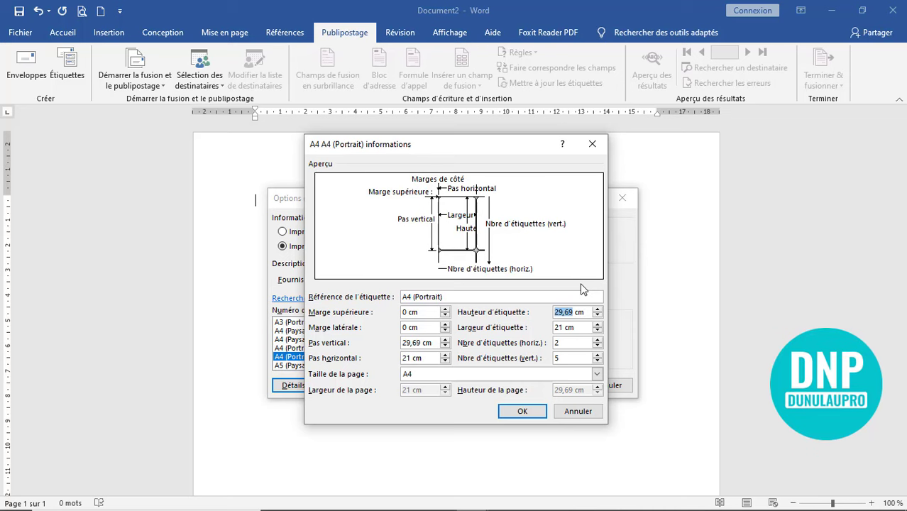
- Enter 5,2 cm for Hauteur d'étiquette and 8,9 cm for Largeur d'étiquette
text(5)
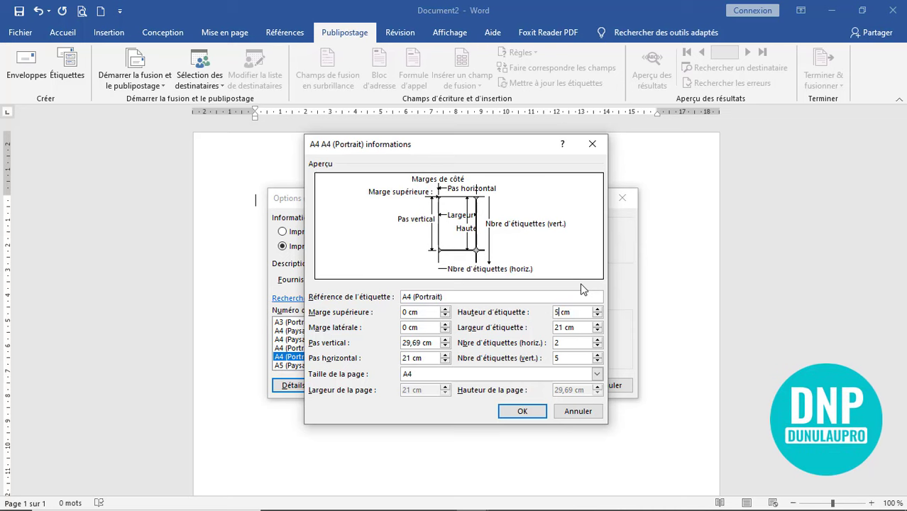
text(,2)
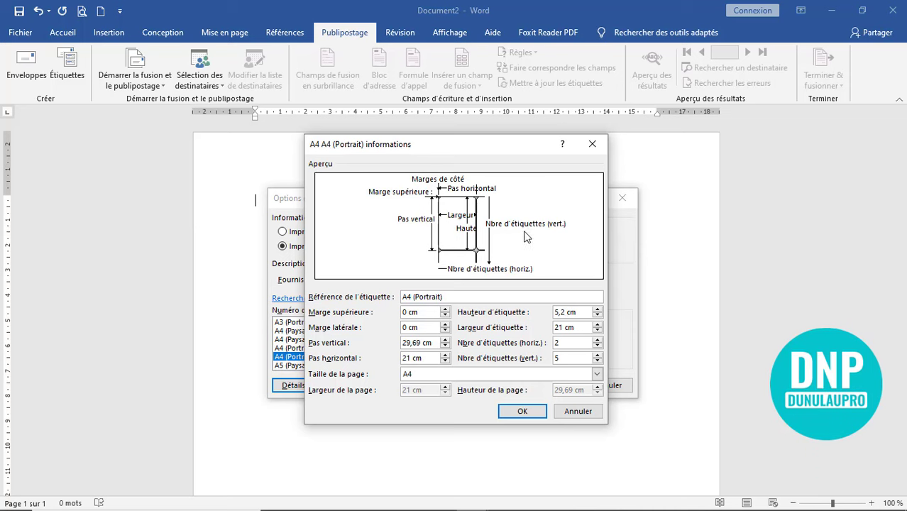
double_click(561, 327)
text(8)
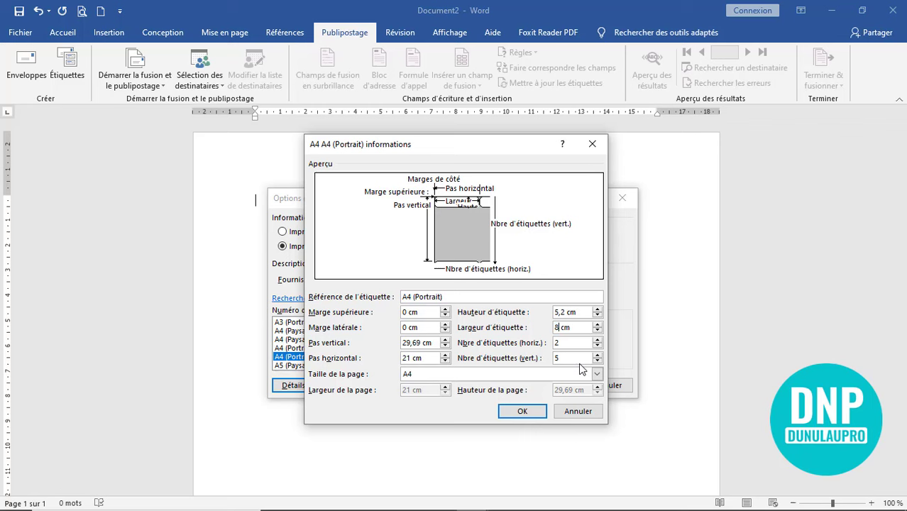
text(,9)
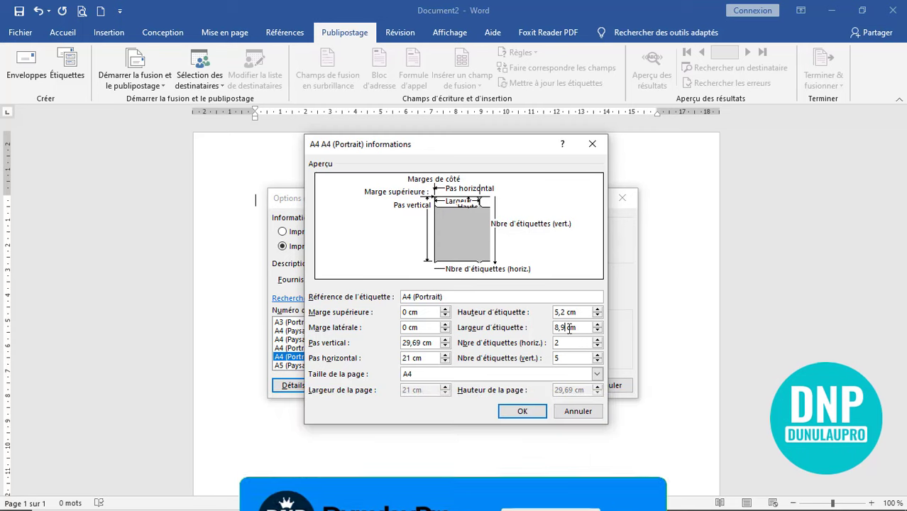
click(568, 328)
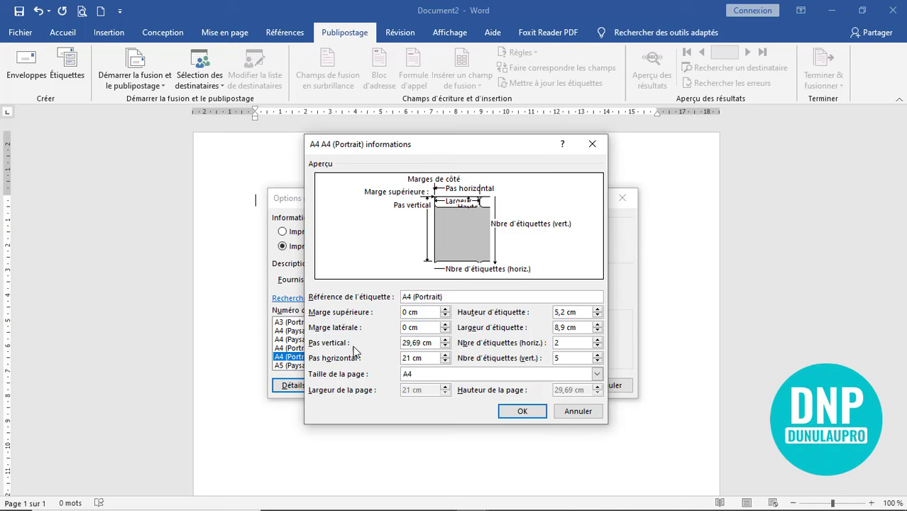
- Set vertical pitch 5,2 and horizontal pitch 8,9, then confirm to create the label sheet
click(432, 343)
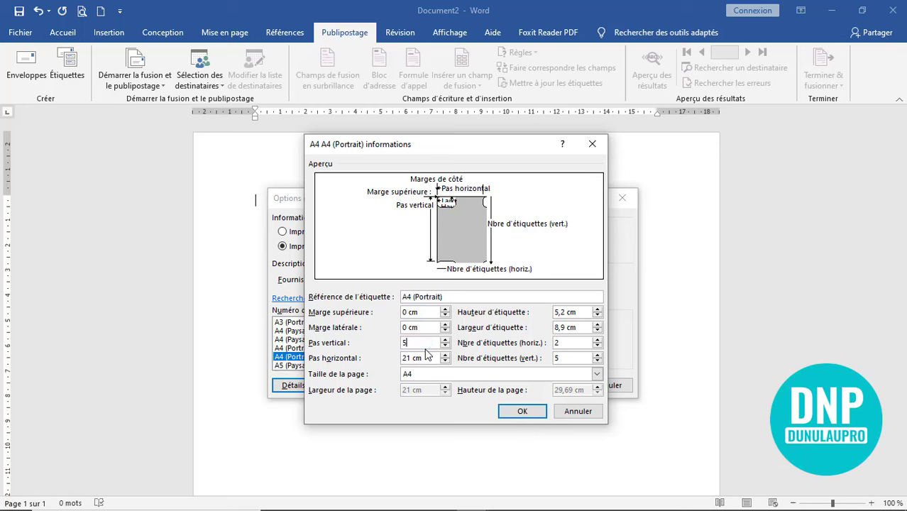
text(5,)
text(2)
drag(431, 360, 401, 358)
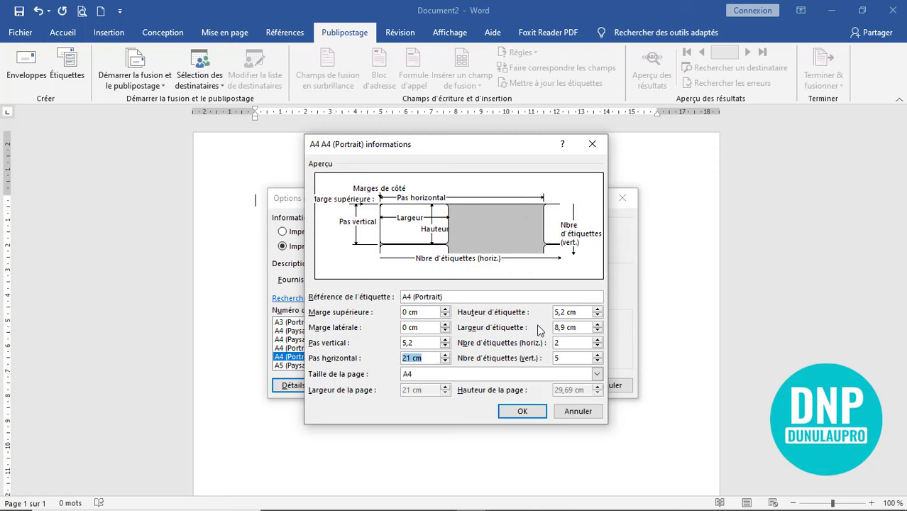
text(8,)
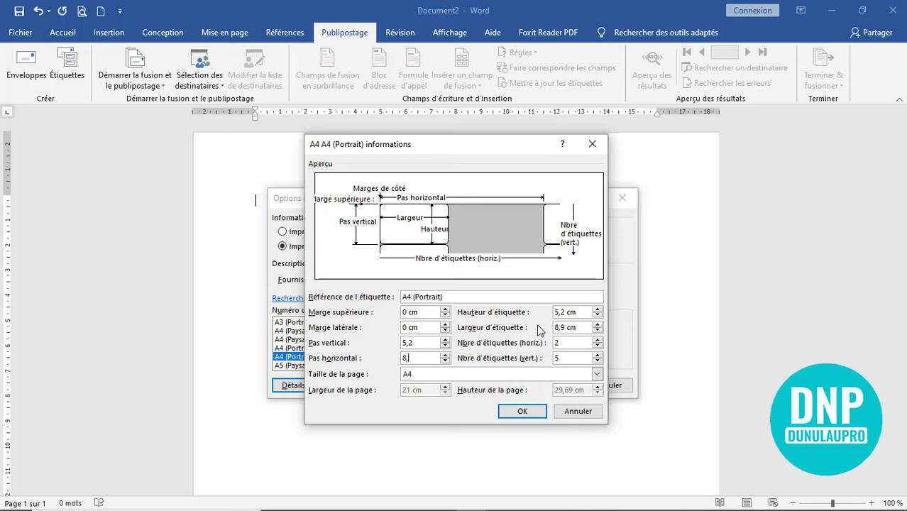
text(9)
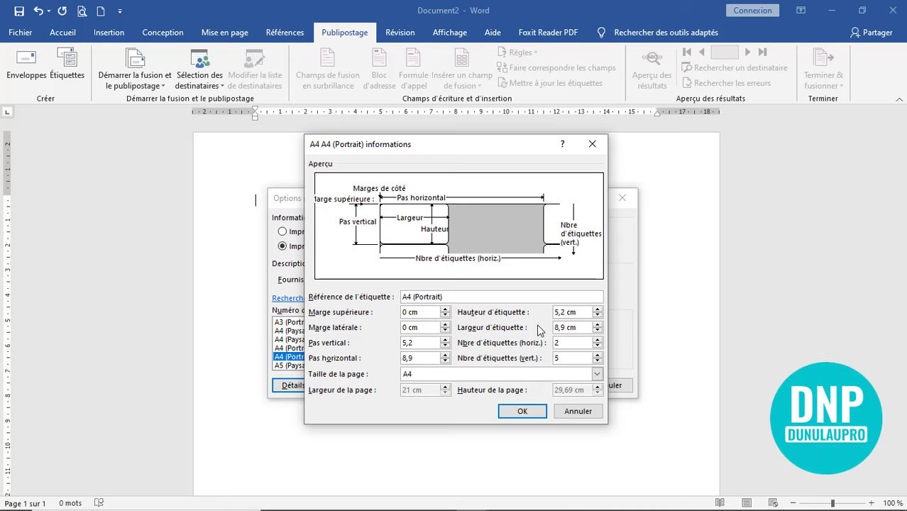
click(530, 416)
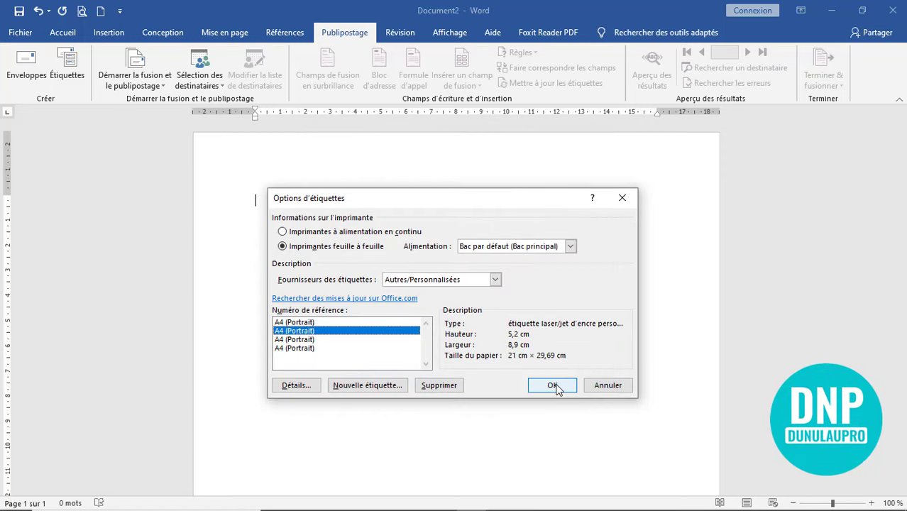
click(553, 385)
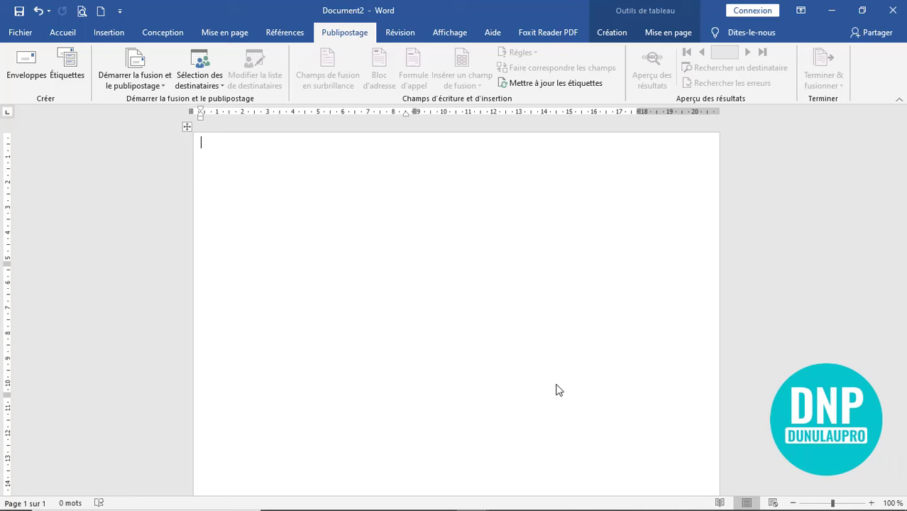
- Apply Toutes les bordures to the whole label table and drag it inward
click(187, 128)
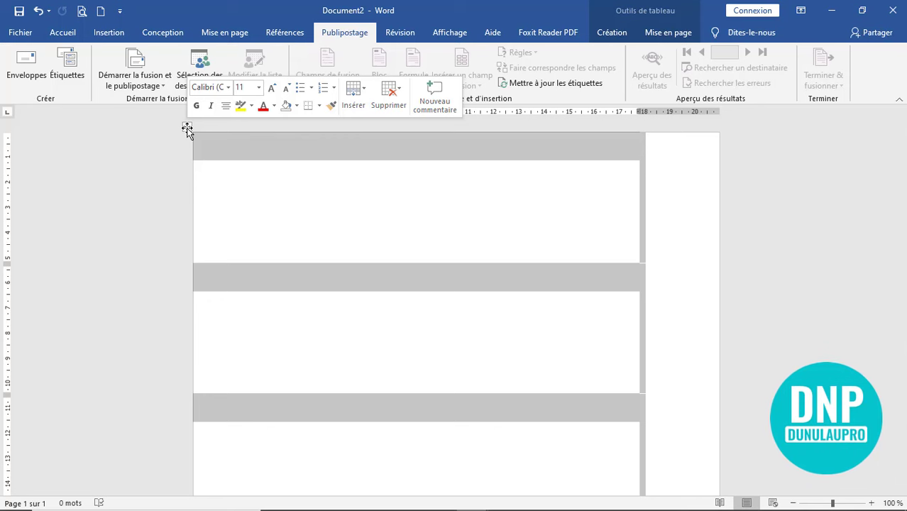
click(319, 105)
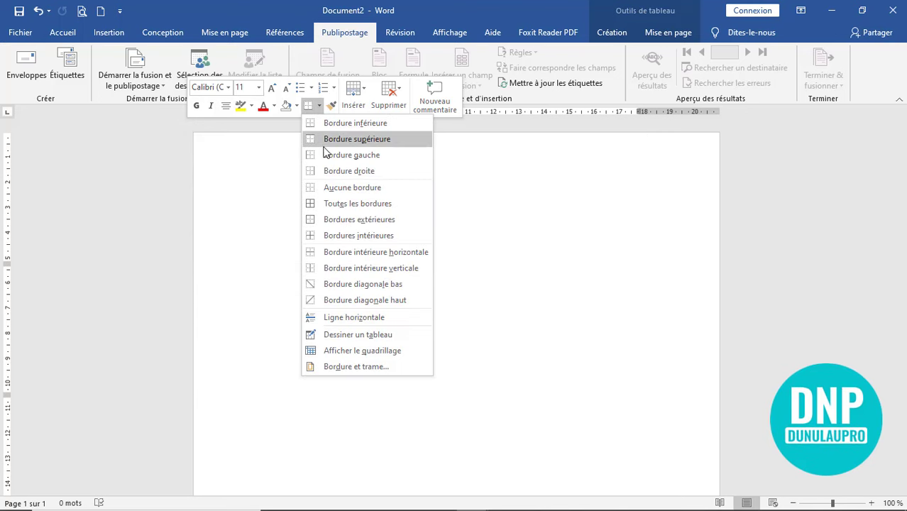
click(339, 205)
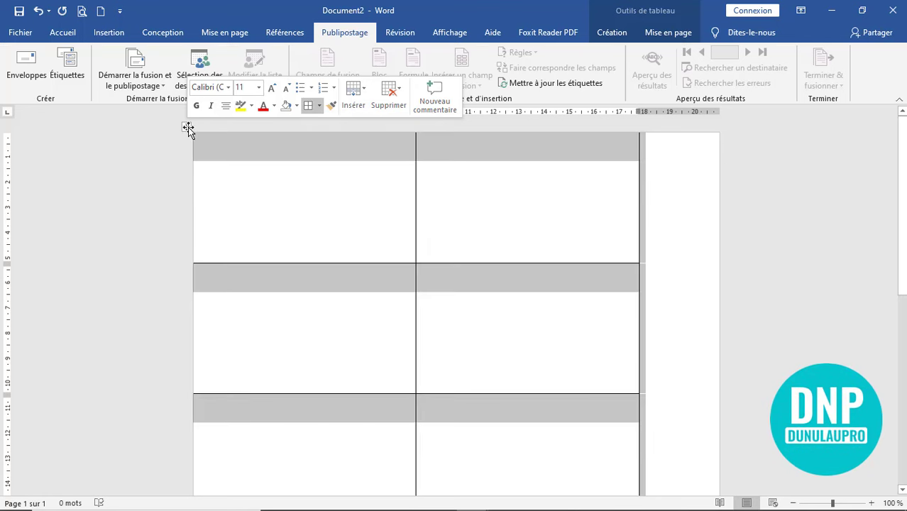
drag(188, 129, 229, 164)
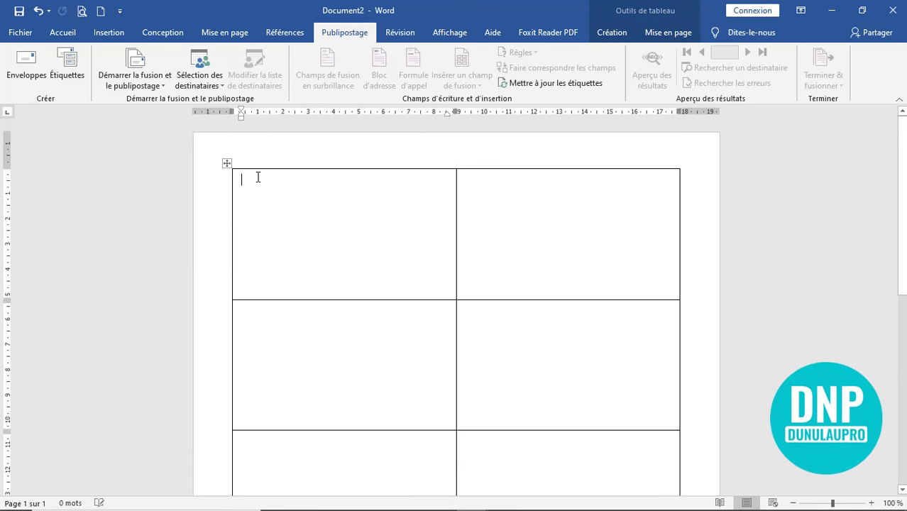
click(794, 503)
click(793, 503)
click(793, 503)
click(793, 503)
click(793, 503)
click(793, 503)
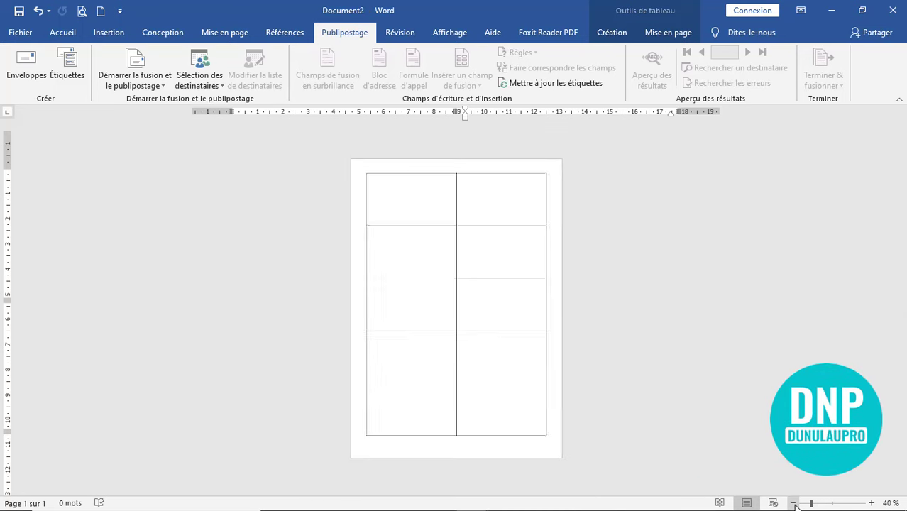
click(870, 503)
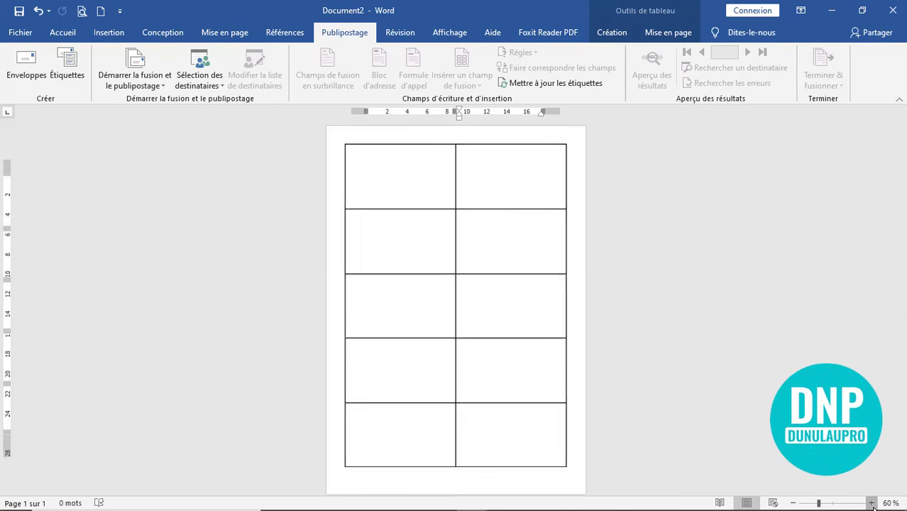
click(870, 503)
click(870, 503)
click(870, 503)
click(871, 504)
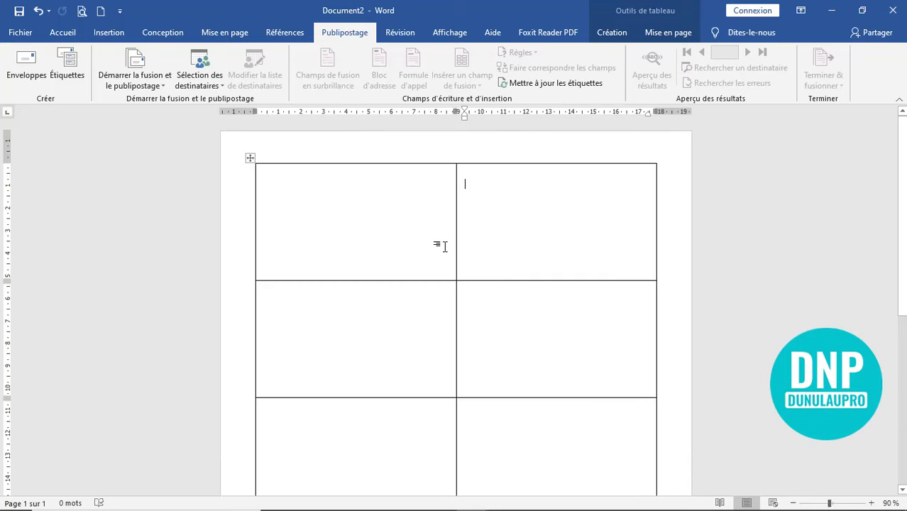
click(871, 503)
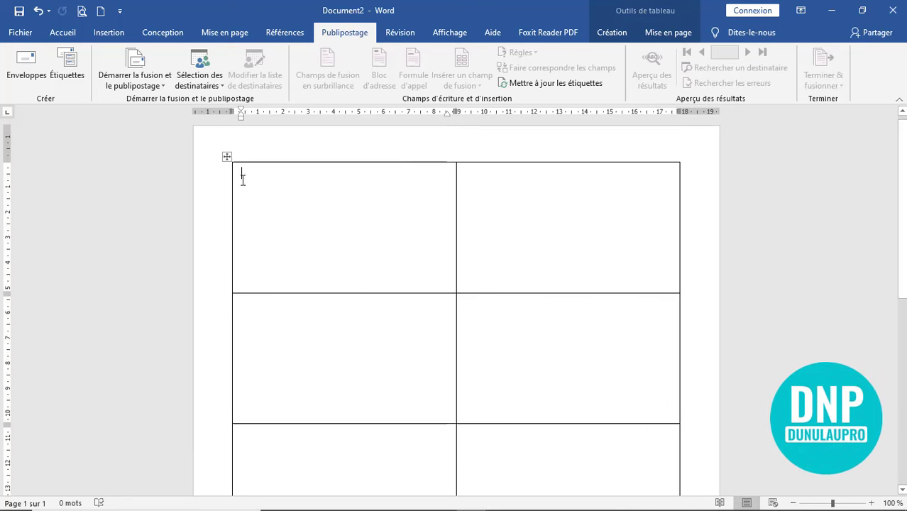
click(553, 194)
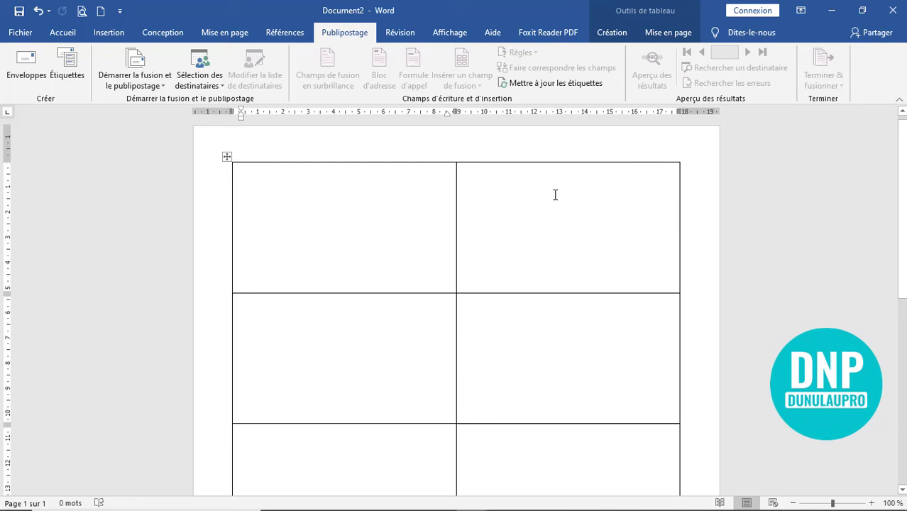
click(291, 349)
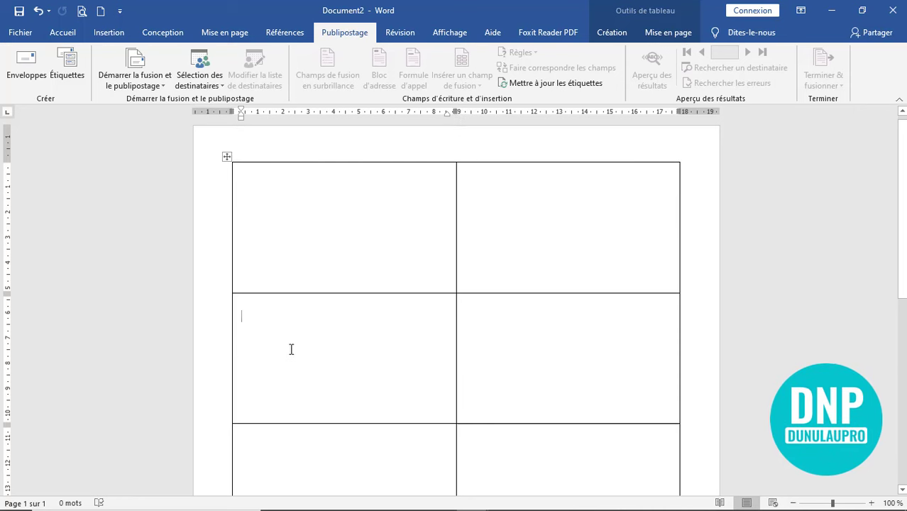
click(241, 173)
click(871, 503)
click(871, 503)
click(871, 503)
click(872, 503)
click(871, 503)
click(871, 503)
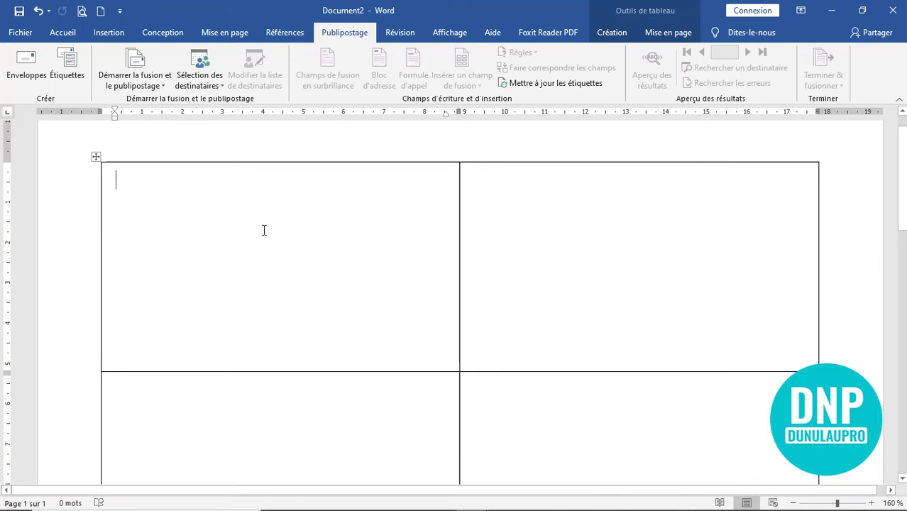
- Draw a 5,01 × 8,66 cm rectangle filling the top-left label cell
click(105, 33)
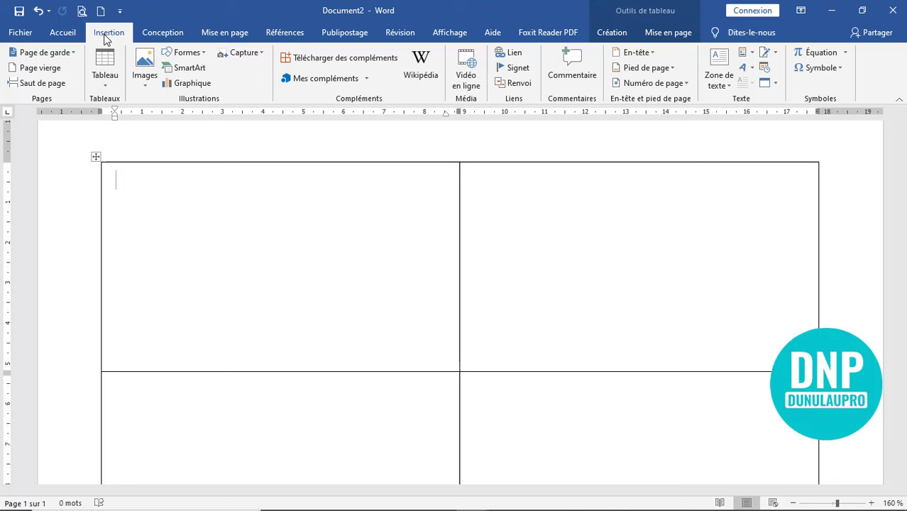
click(204, 56)
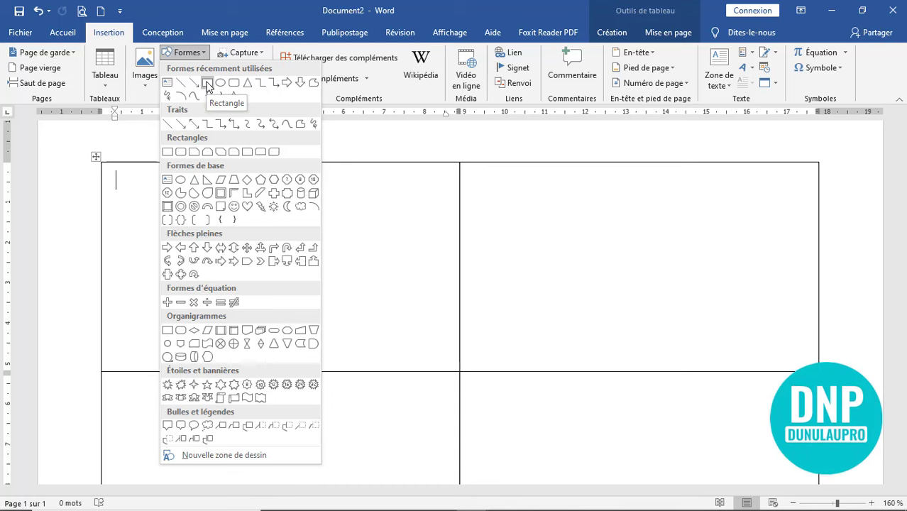
click(207, 84)
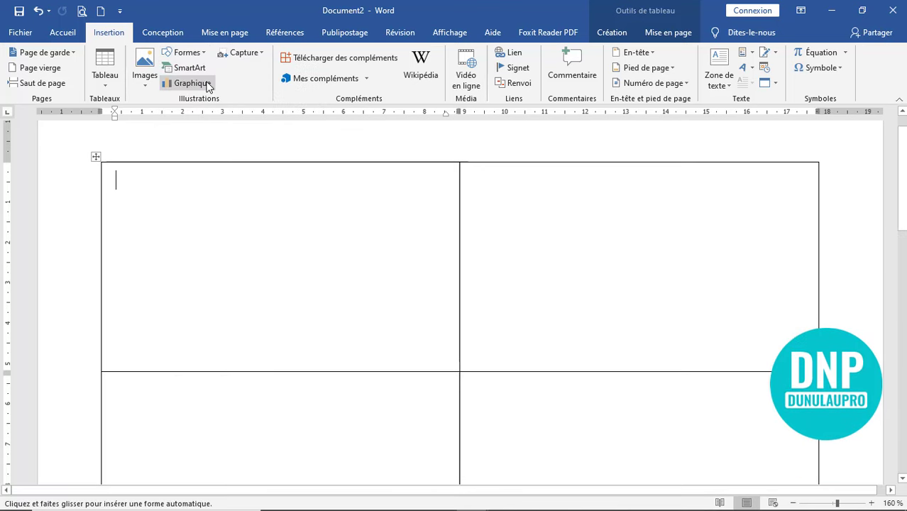
drag(106, 168, 116, 251)
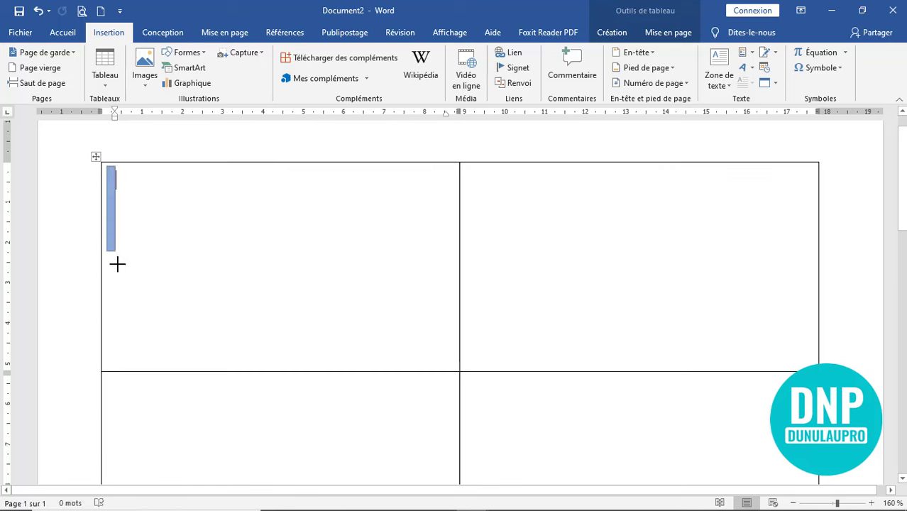
drag(121, 324, 456, 368)
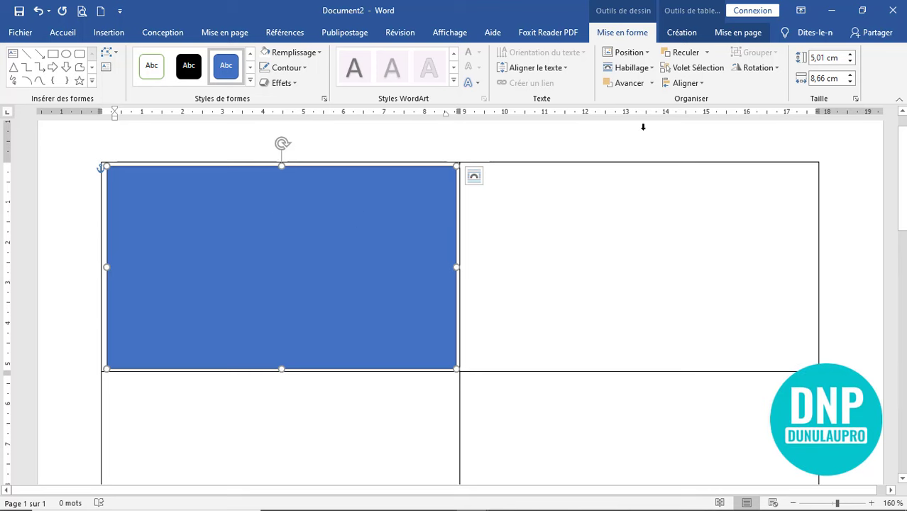
- Resize the blue rectangle to a height of 5 cm and a width of 8,7 cm
click(826, 58)
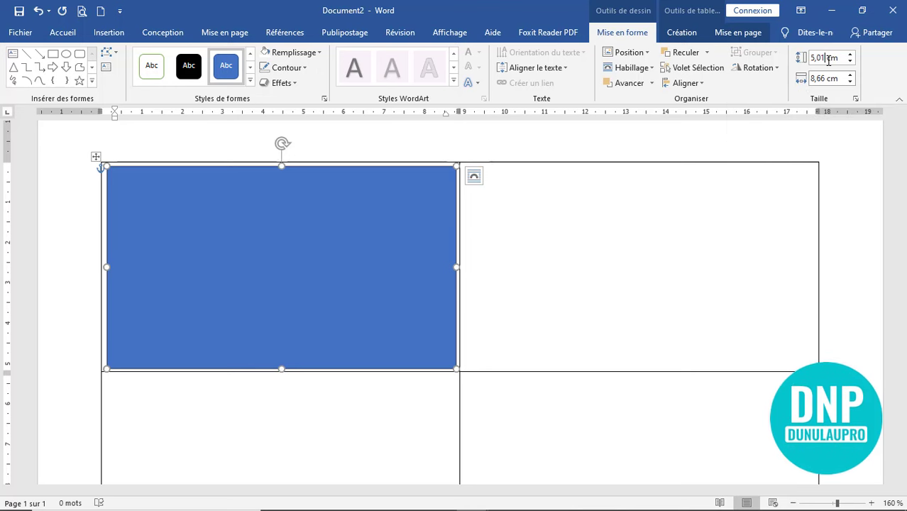
key(BackSpace)
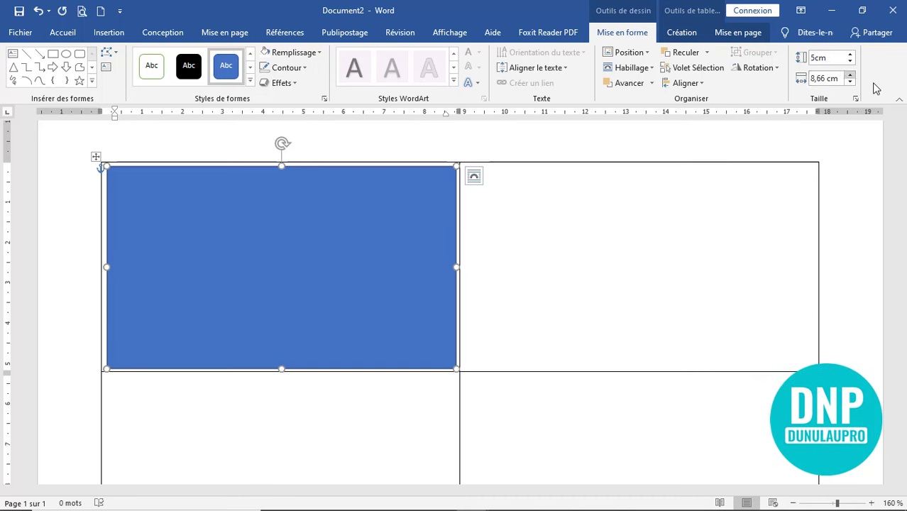
click(827, 79)
text(8,7)
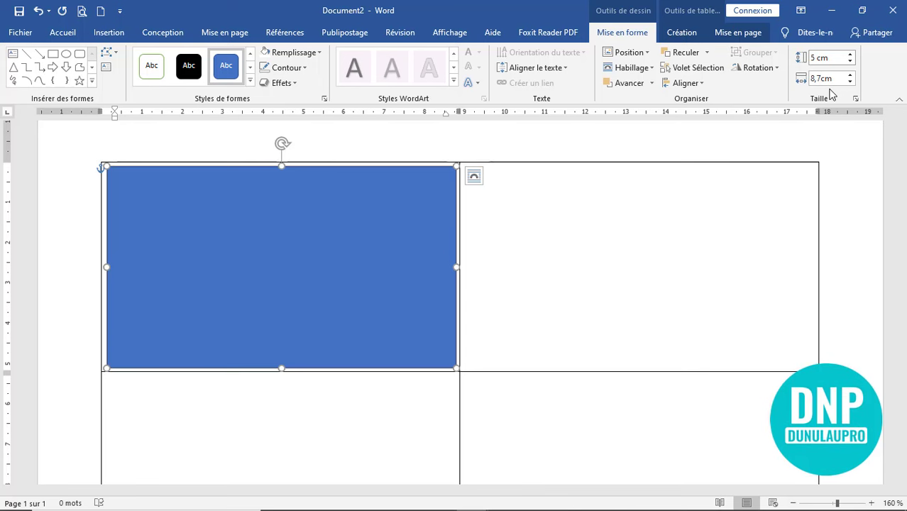
key(Return)
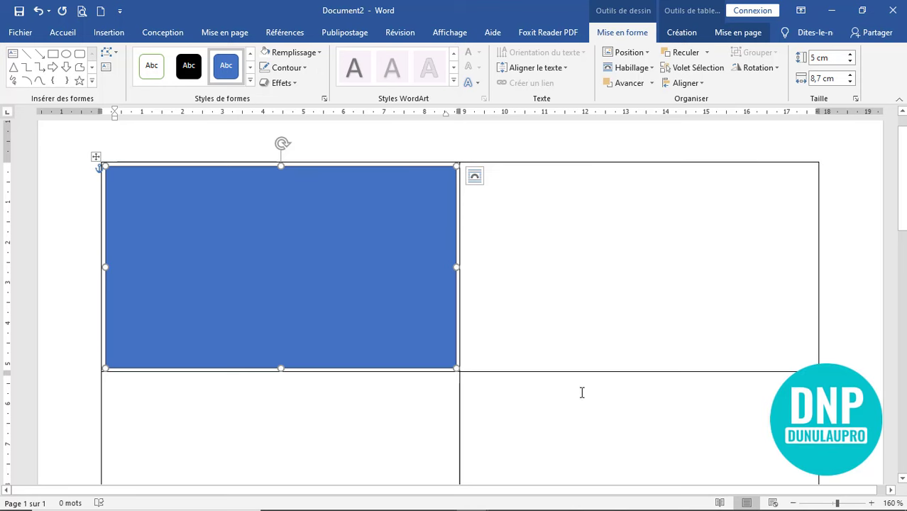
click(97, 158)
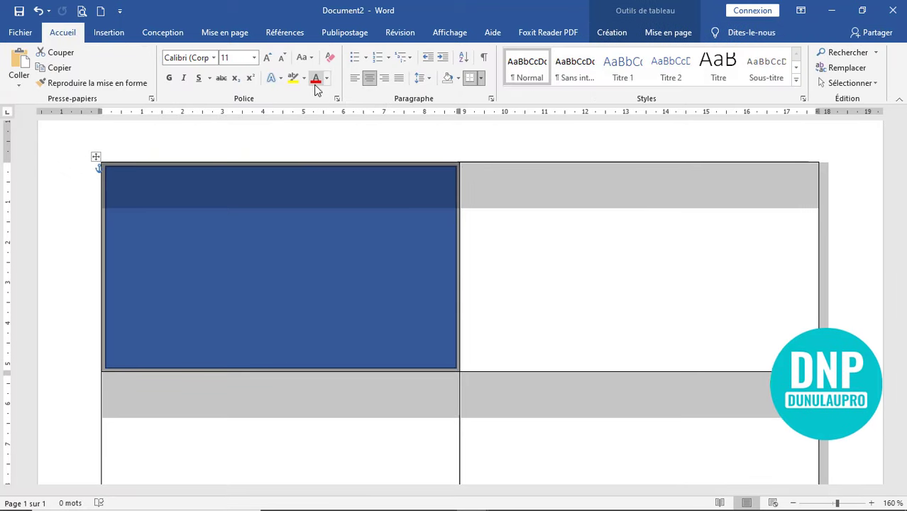
- Apply No Border to the whole label table
click(98, 157)
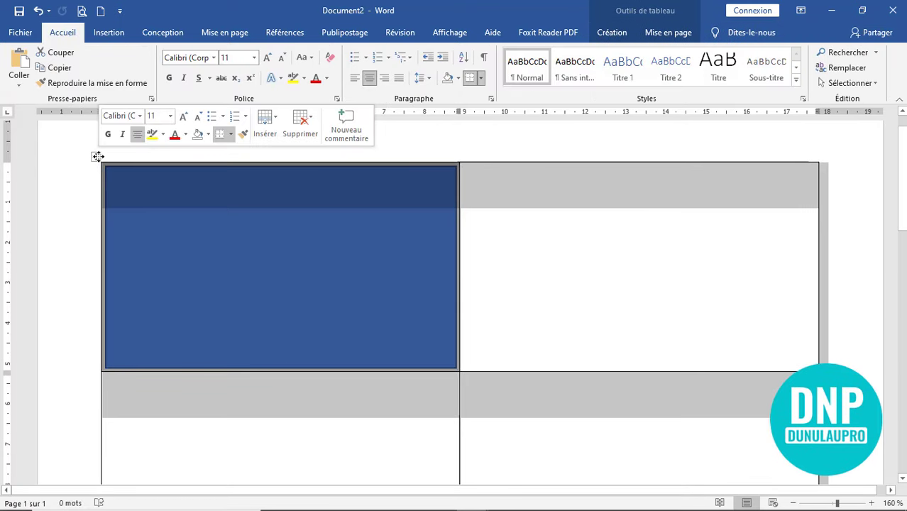
click(231, 135)
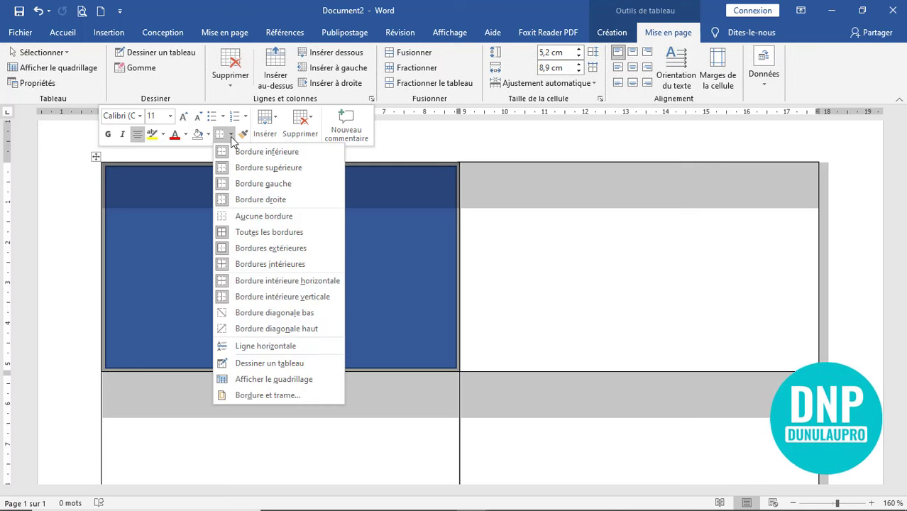
click(241, 217)
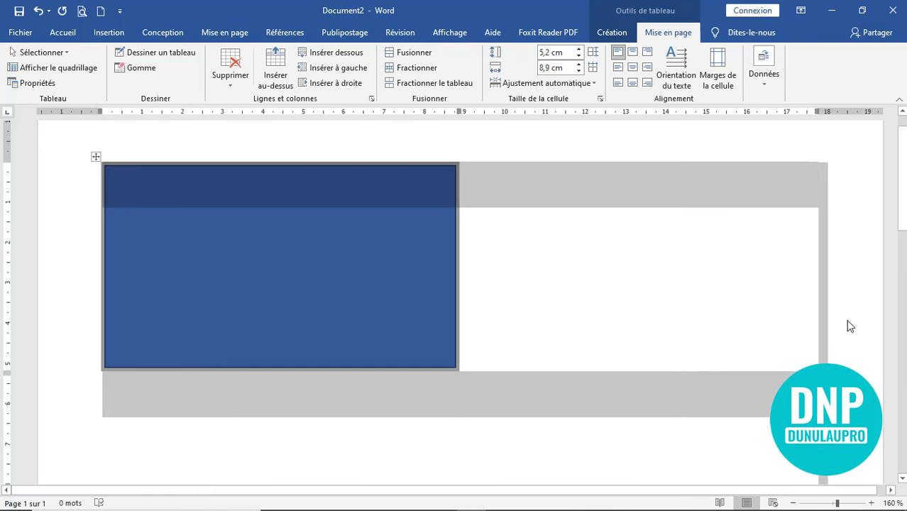
click(850, 326)
- Zoom out and back in to check the borderless table around the rectangle
scroll(723, 320, up, 2)
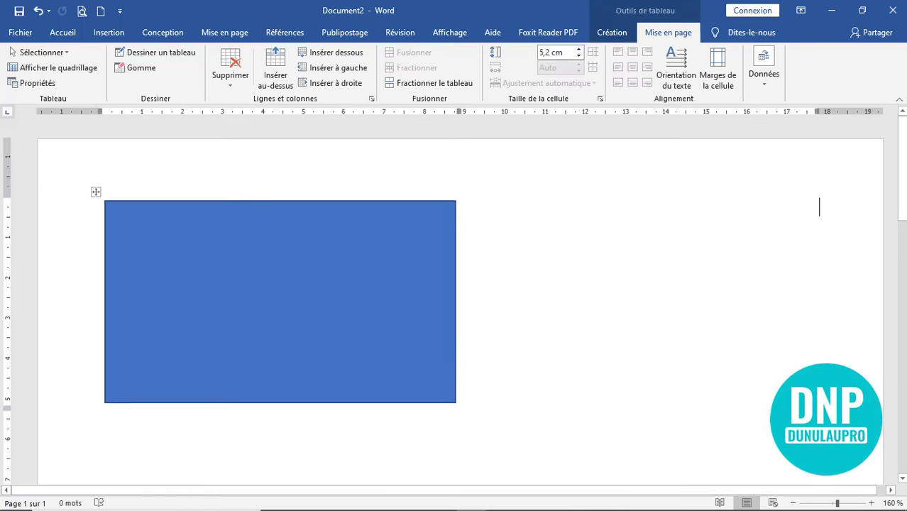
click(793, 503)
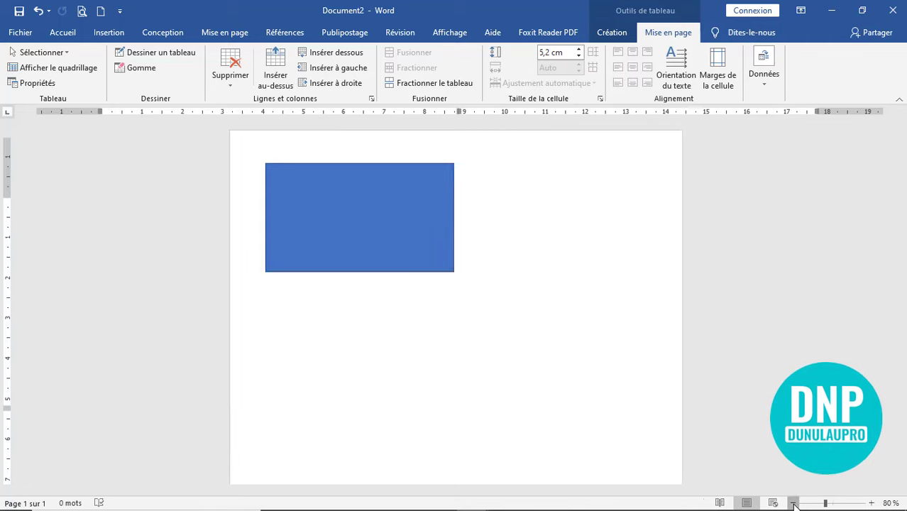
click(793, 502)
click(793, 502)
click(793, 502)
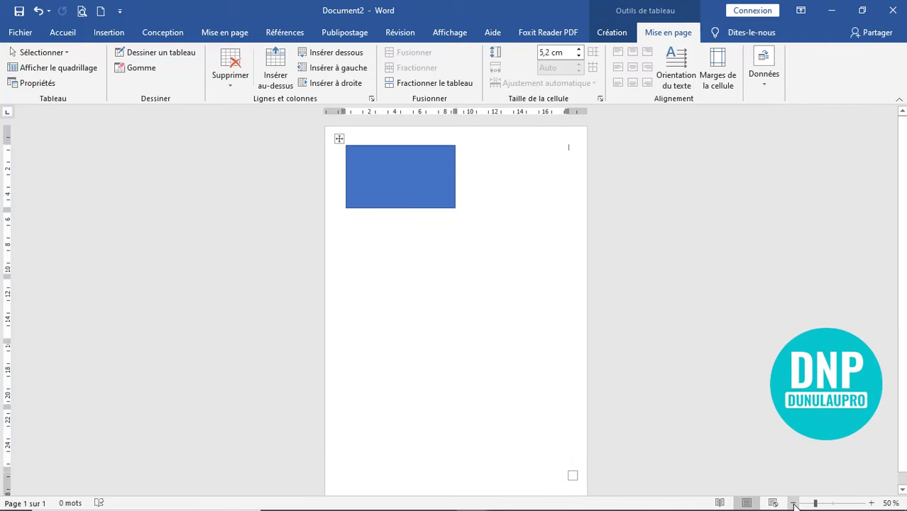
click(872, 503)
click(872, 502)
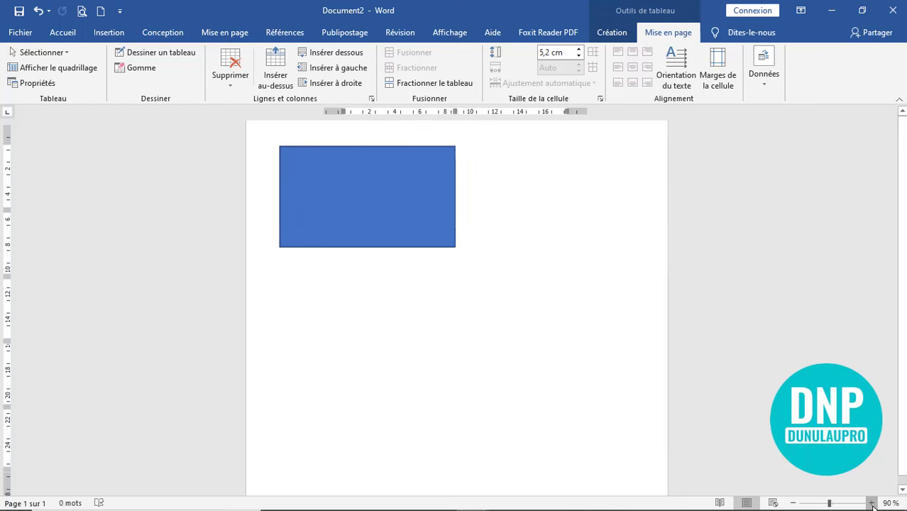
click(871, 502)
click(872, 502)
click(871, 502)
click(871, 503)
click(871, 502)
click(872, 503)
click(872, 502)
click(871, 502)
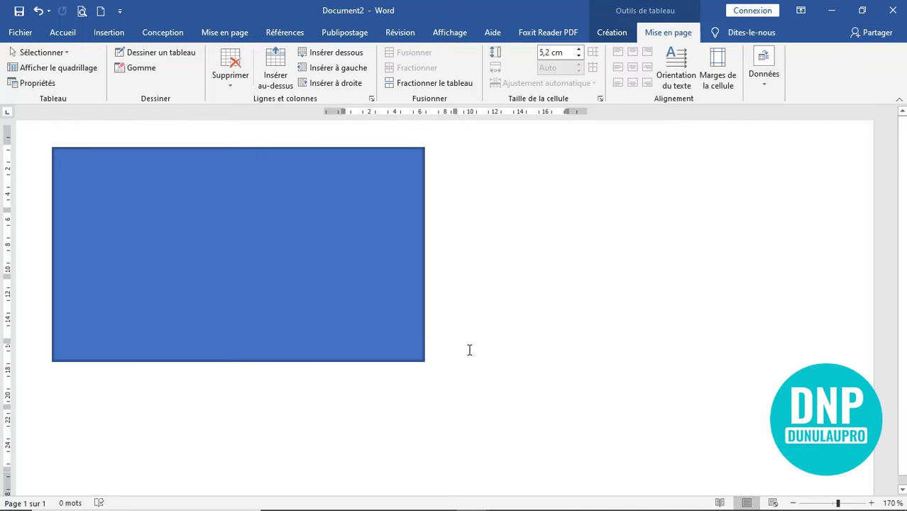
click(792, 502)
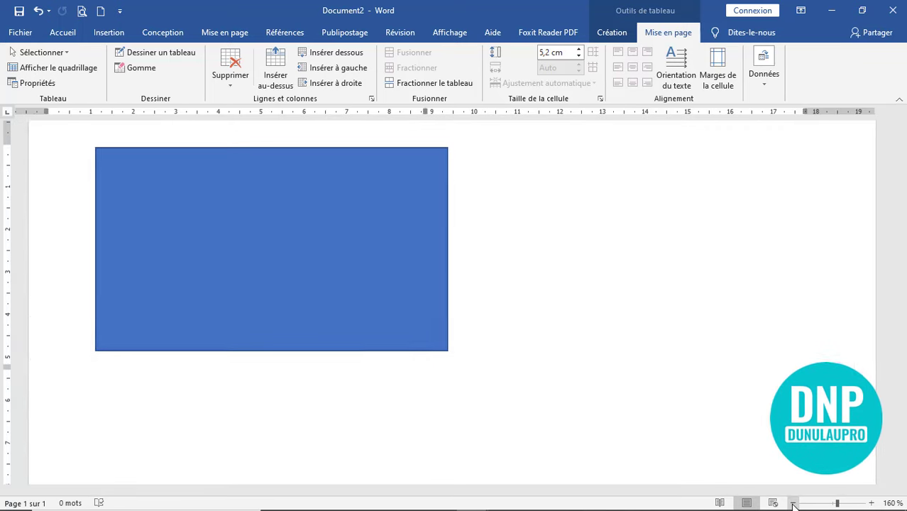
click(793, 502)
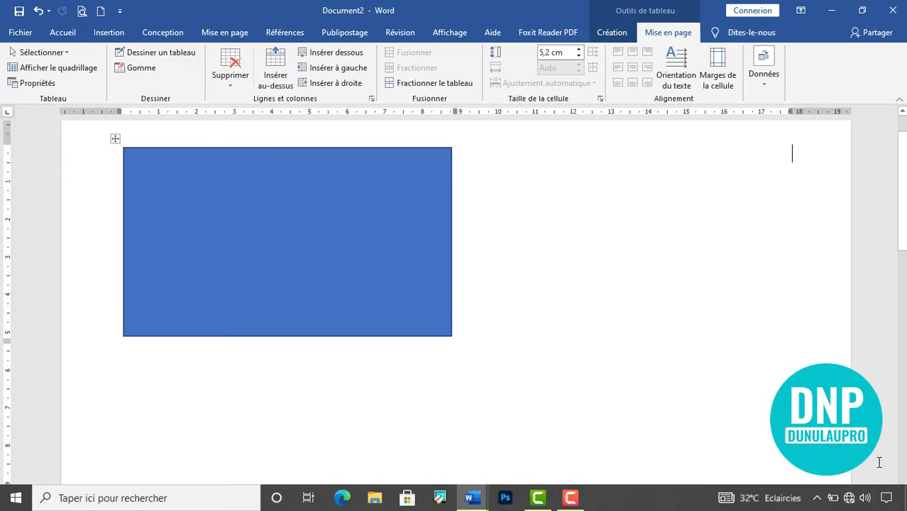
click(872, 502)
click(872, 503)
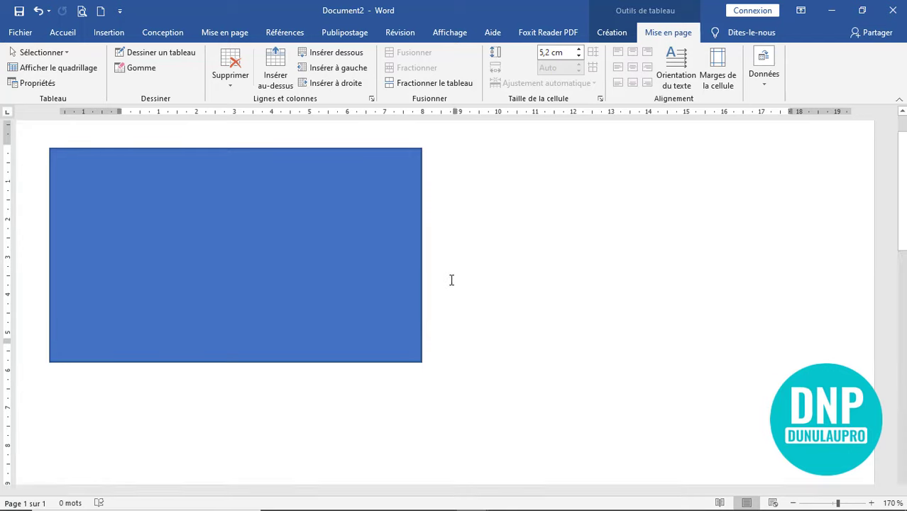
drag(308, 490, 216, 488)
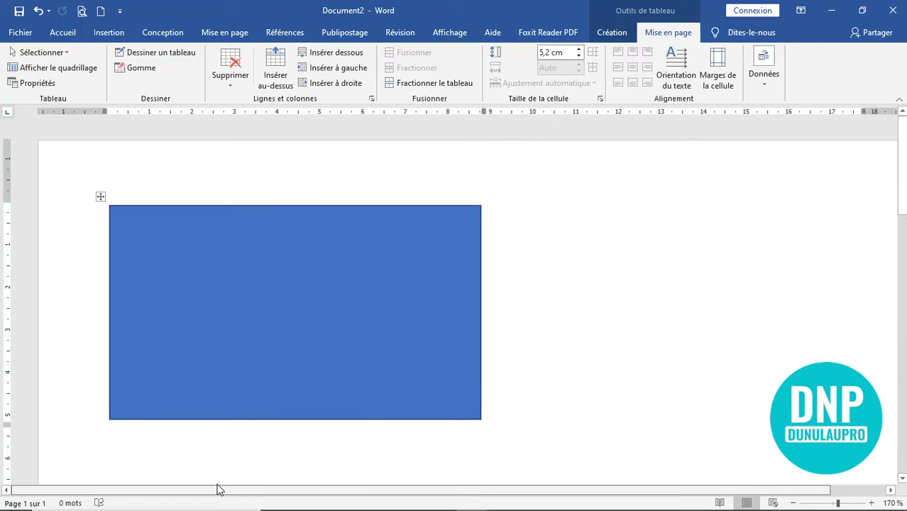
- Remove the rectangle's outline with No Outline
click(192, 251)
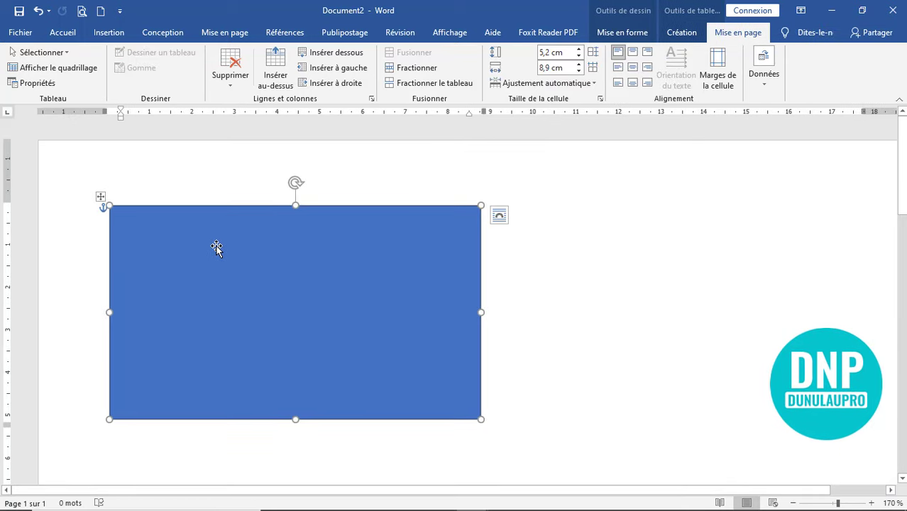
click(217, 248)
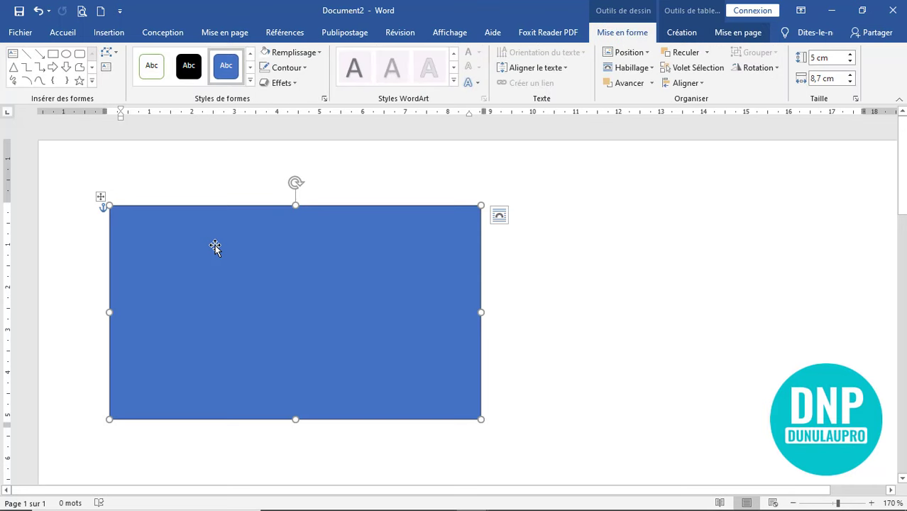
click(289, 69)
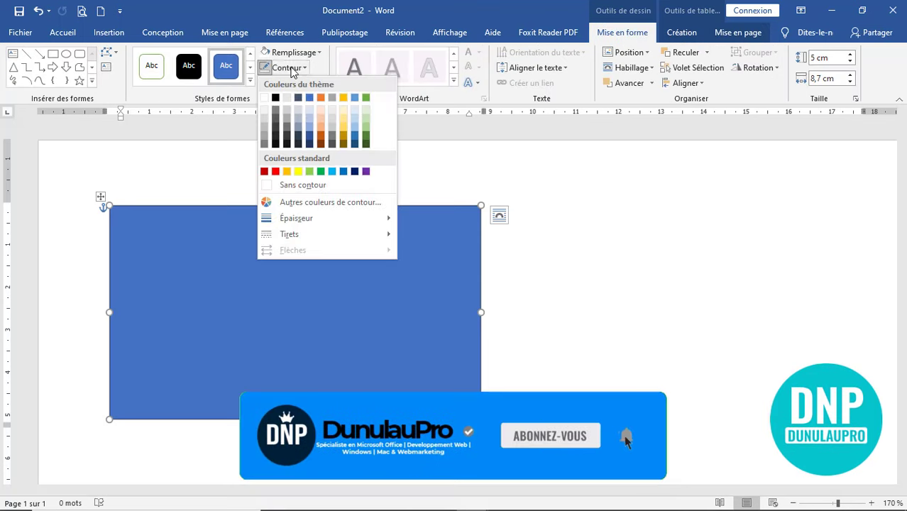
click(302, 186)
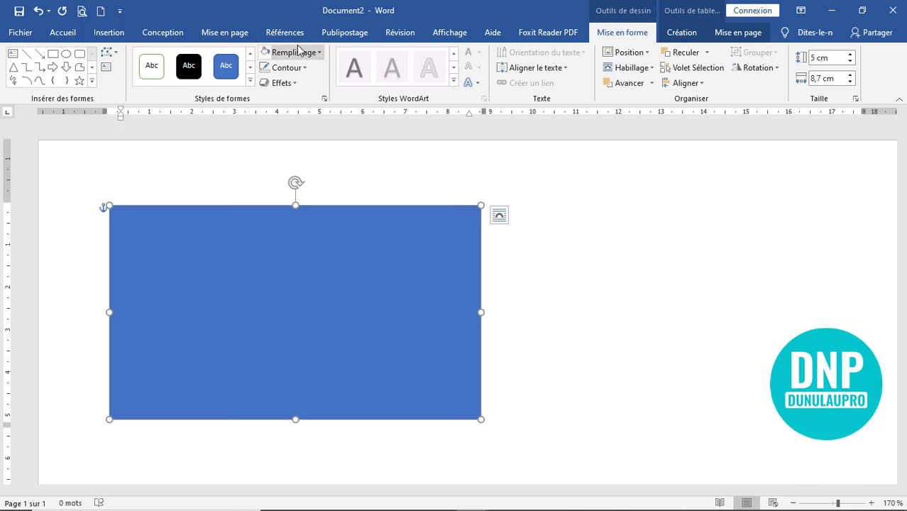
- Fill the rectangle with dark grey (Black, Text 1, Lighter 25%)
click(317, 58)
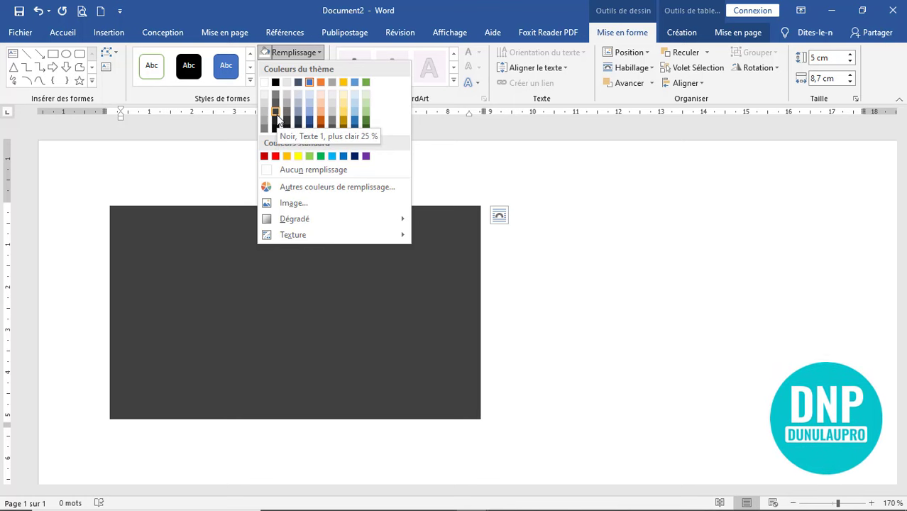
click(276, 114)
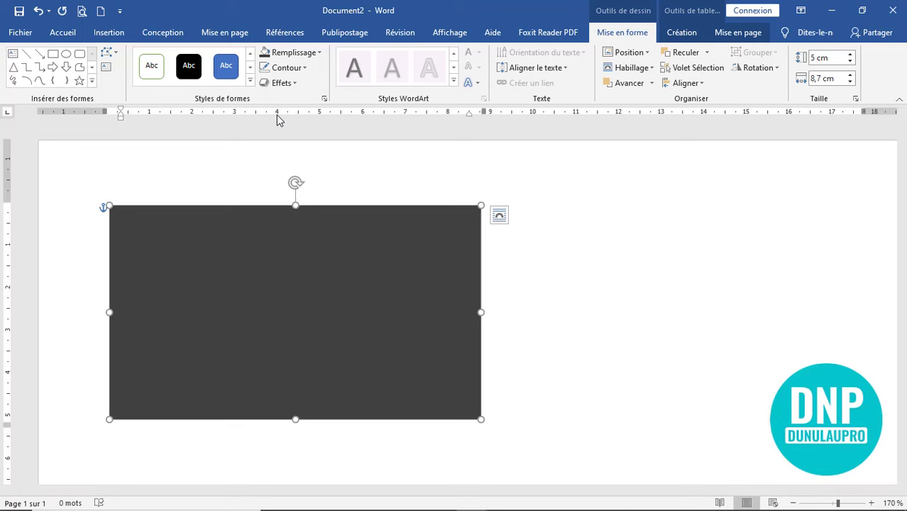
click(63, 32)
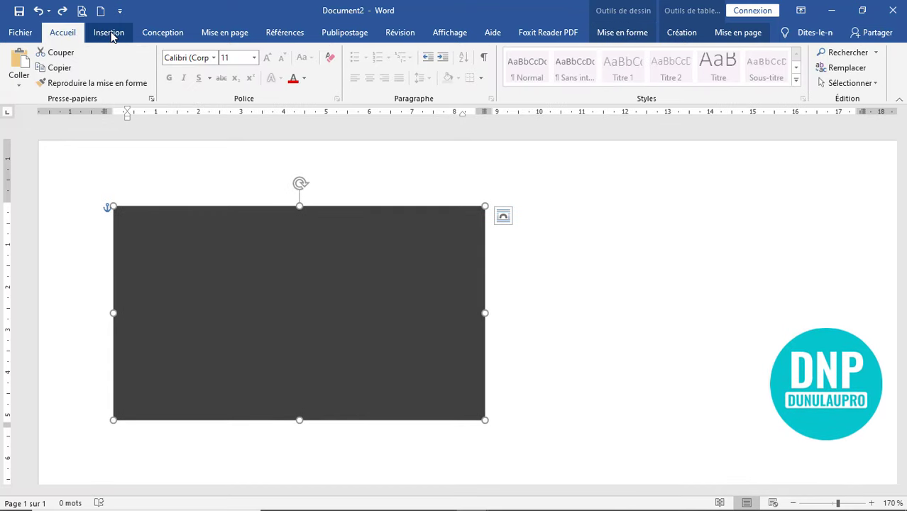
- Draw a 4,96 × 4,47 cm rectangle over the right half of the grey panel
click(110, 33)
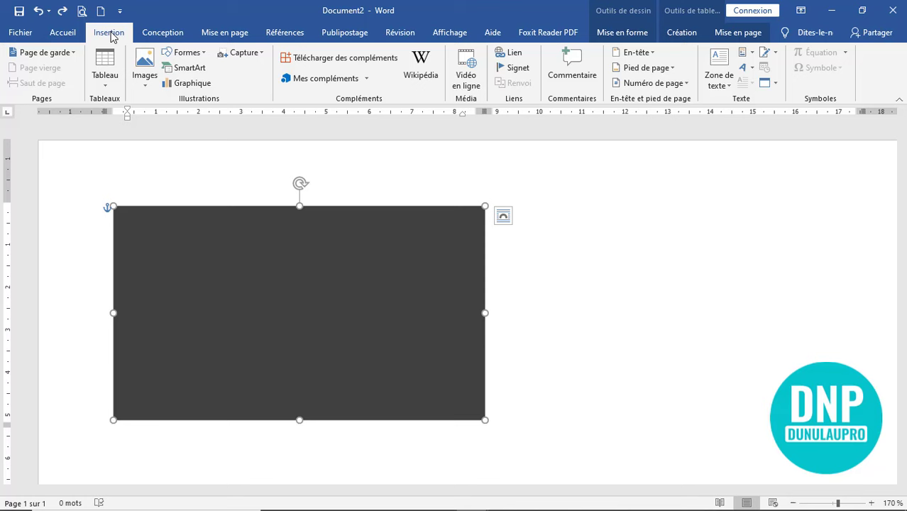
click(205, 54)
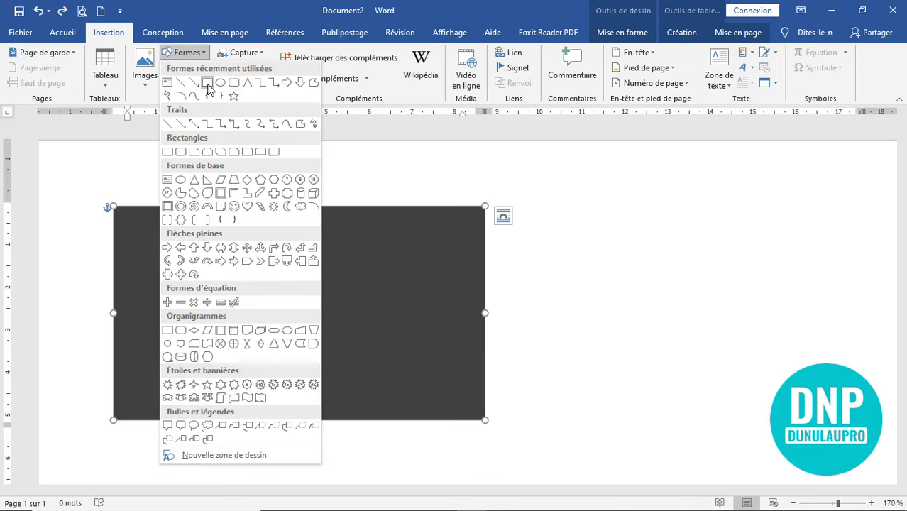
click(207, 83)
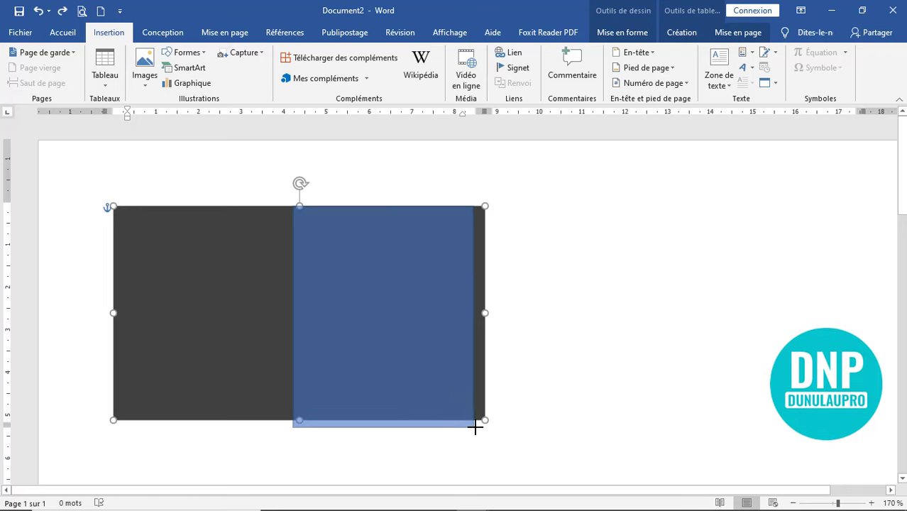
drag(307, 342, 484, 418)
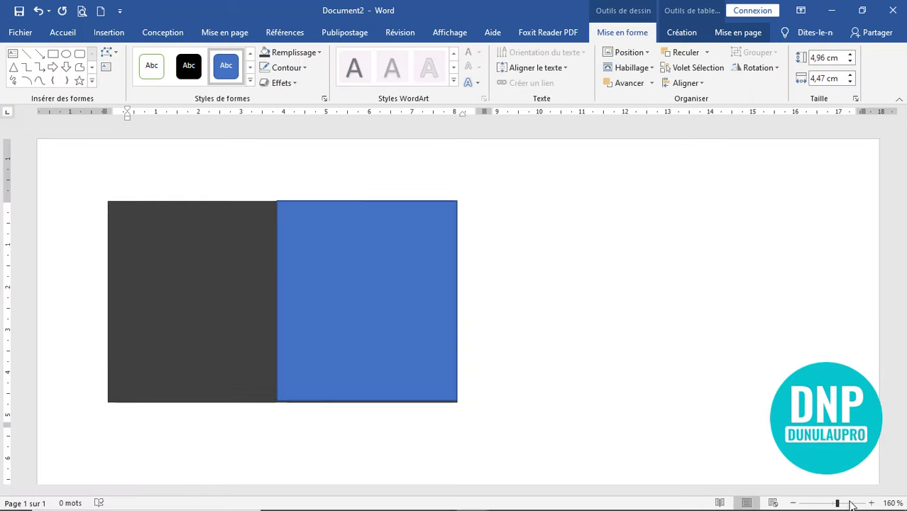
click(872, 503)
click(871, 503)
click(871, 503)
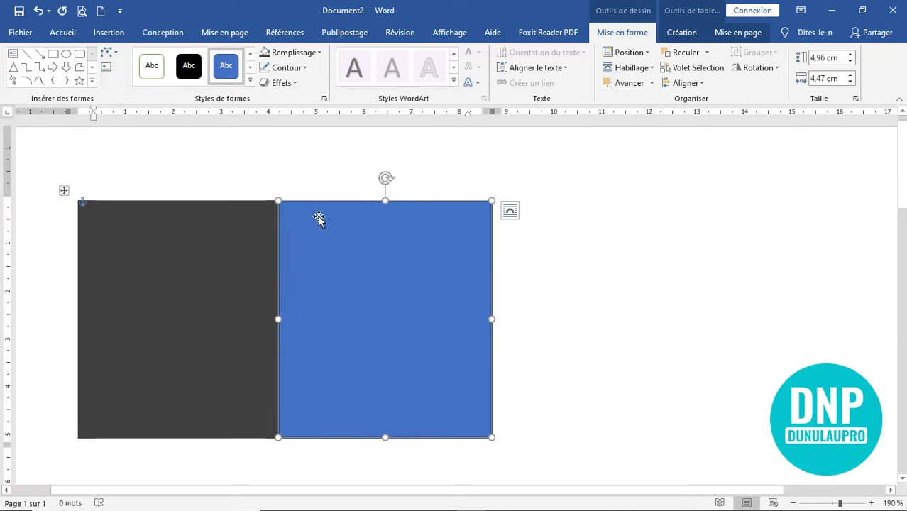
click(305, 54)
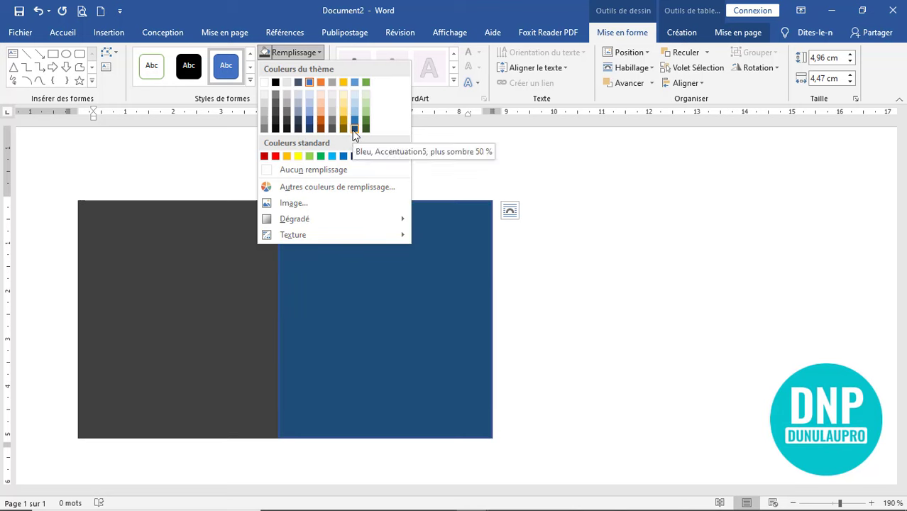
- Fill the new rectangle dark blue and nudge it flush against the grey panel
click(354, 130)
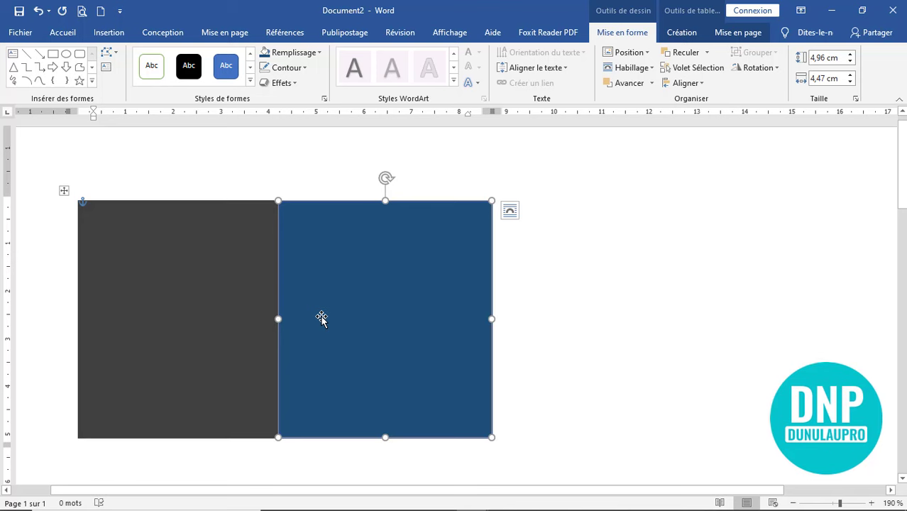
click(642, 267)
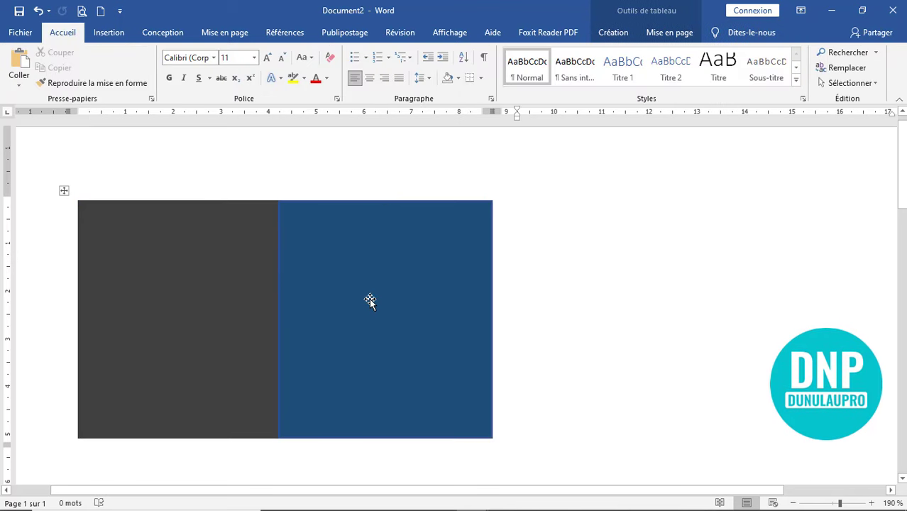
click(369, 298)
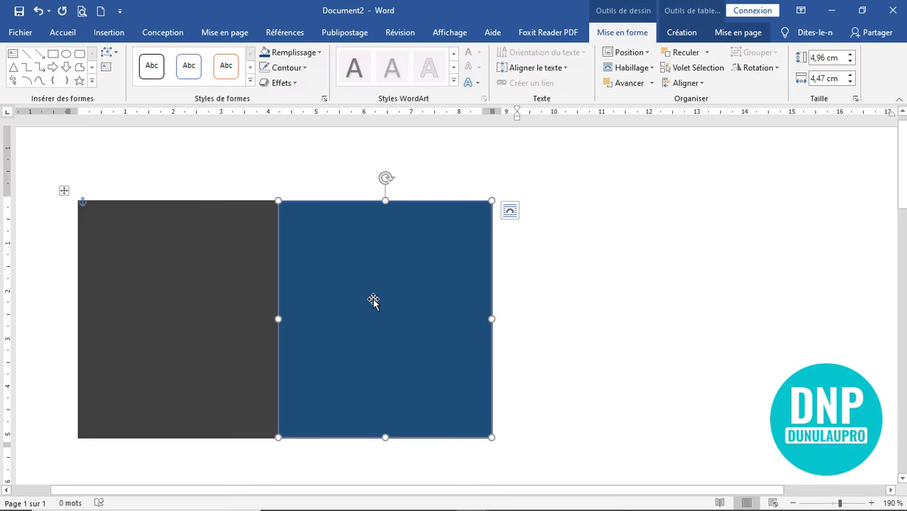
key(Left)
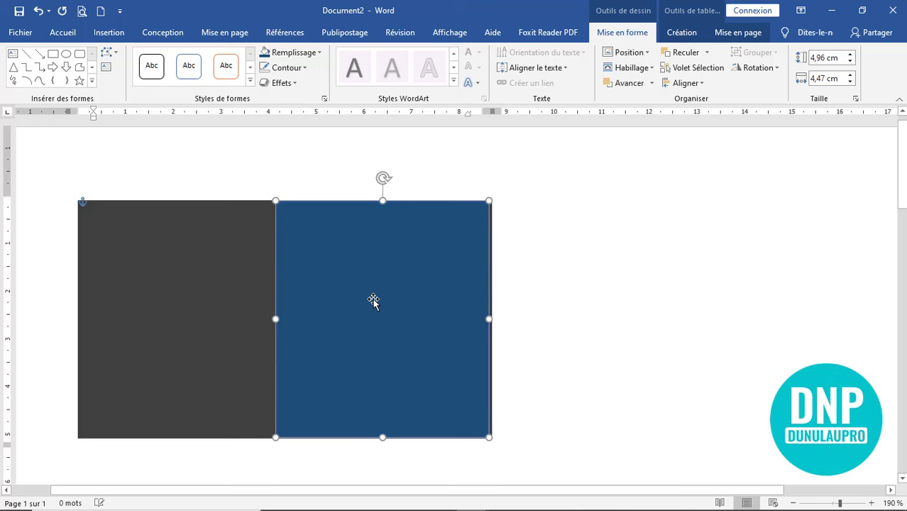
key(ctrl+Right)
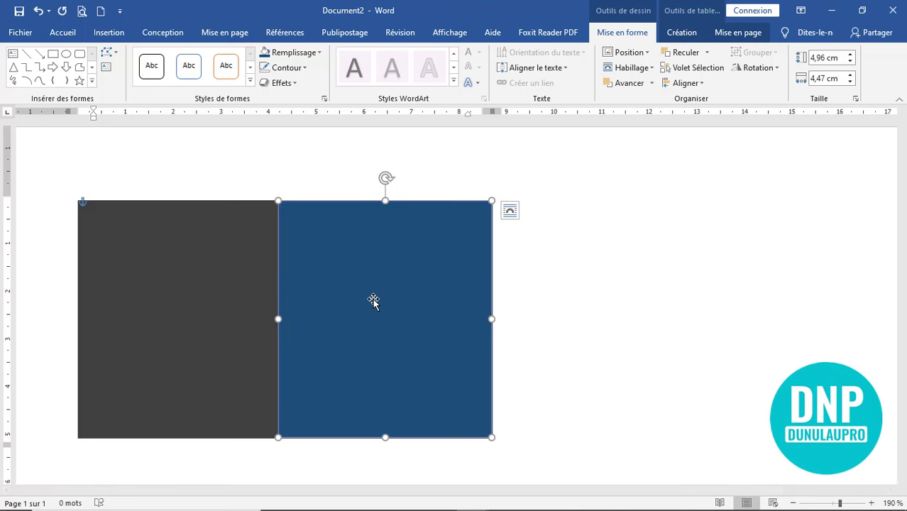
- Remove the blue rectangle's outline with No Outline
click(301, 68)
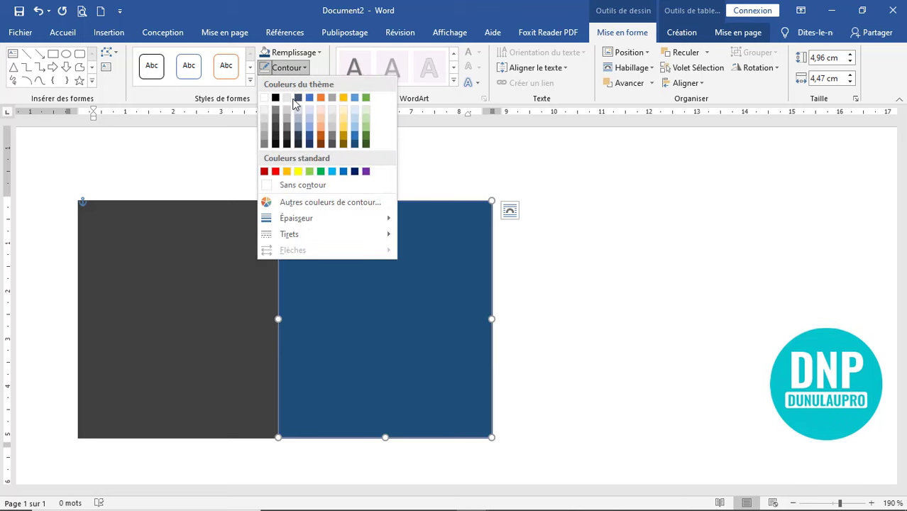
click(298, 186)
click(553, 266)
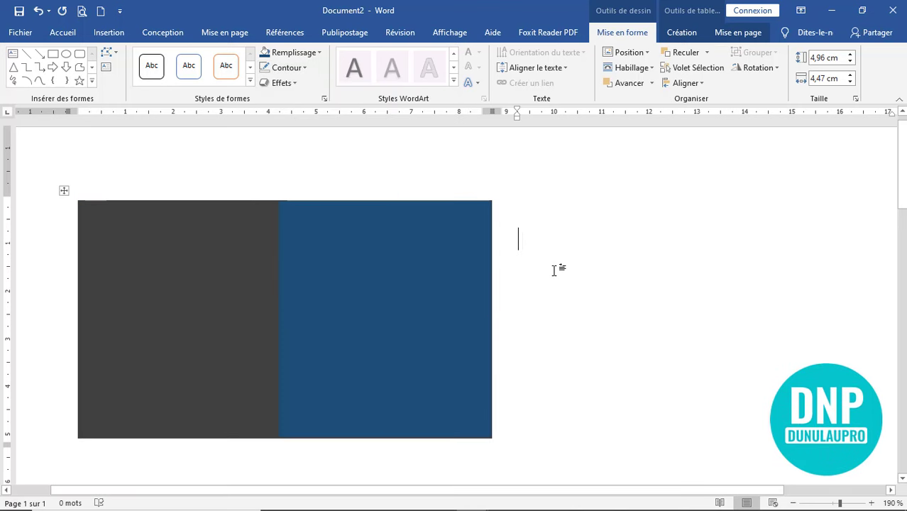
click(354, 331)
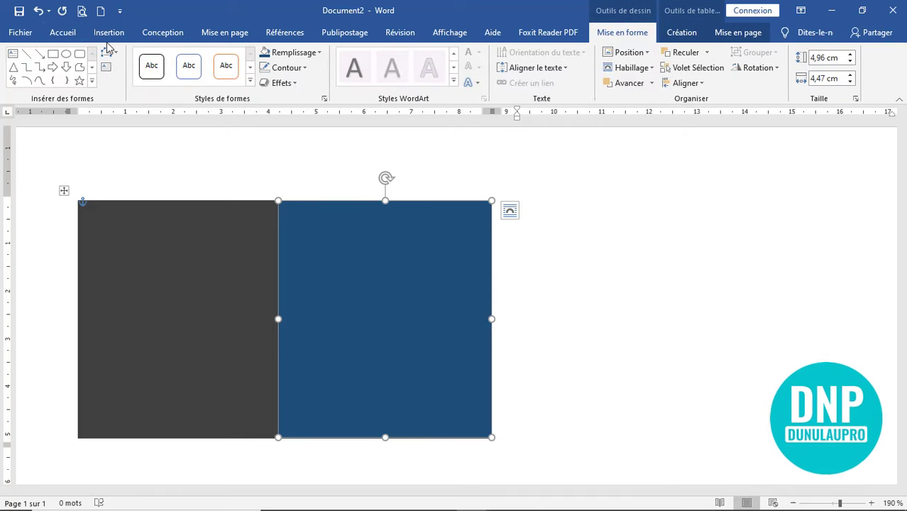
click(112, 52)
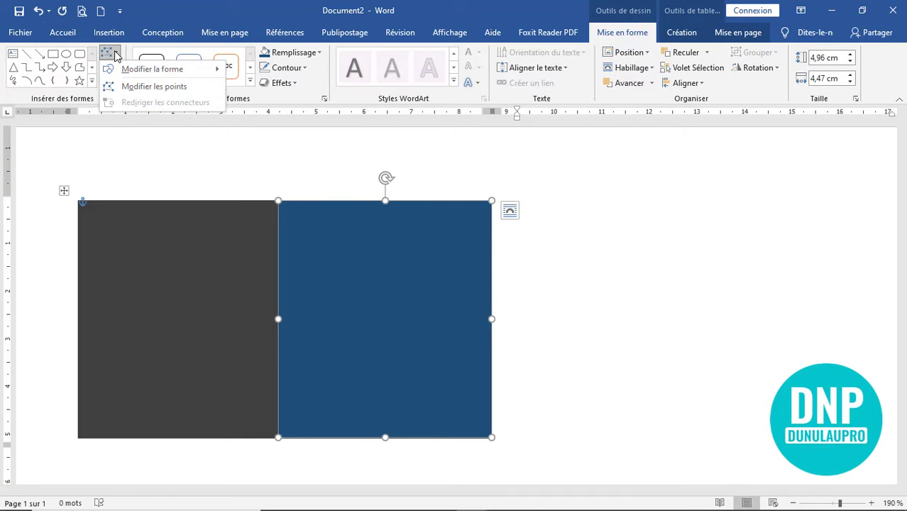
- Edit the blue shape's points so its left edge slants diagonally into the grey panel
click(140, 86)
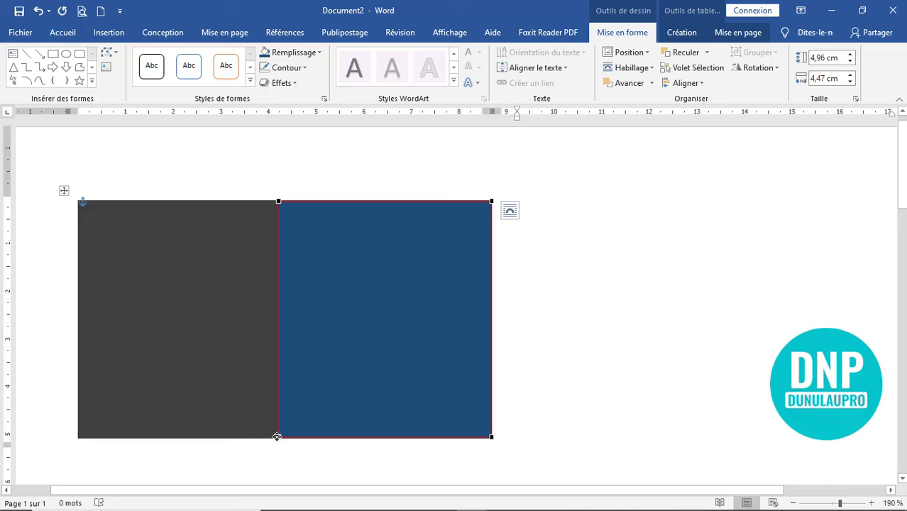
drag(277, 437, 196, 439)
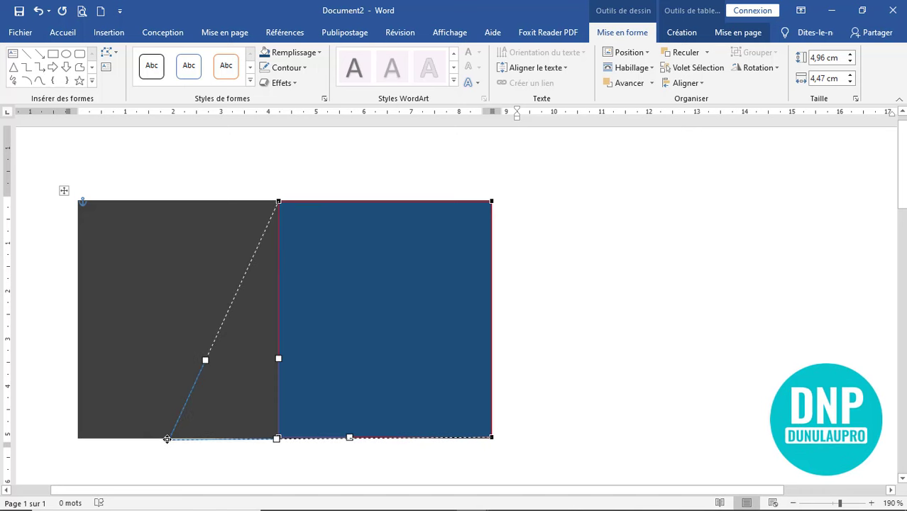
drag(166, 438, 168, 438)
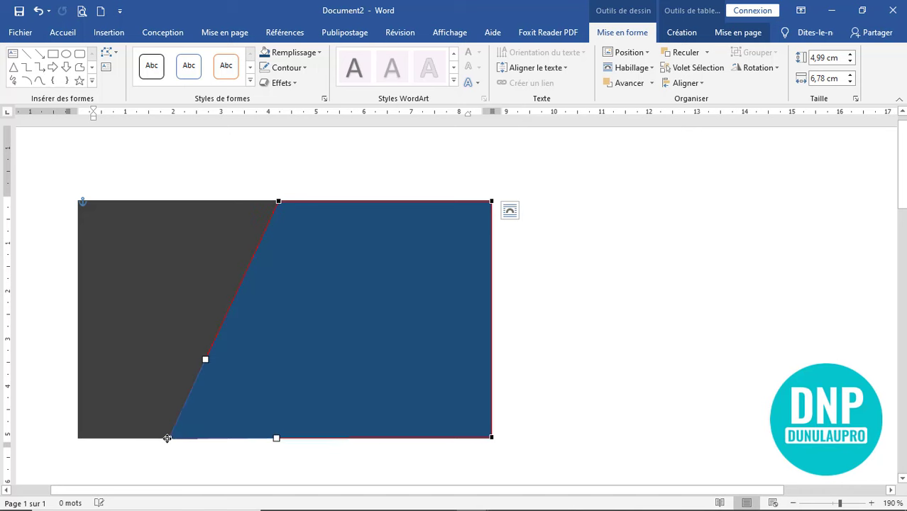
click(555, 313)
click(381, 339)
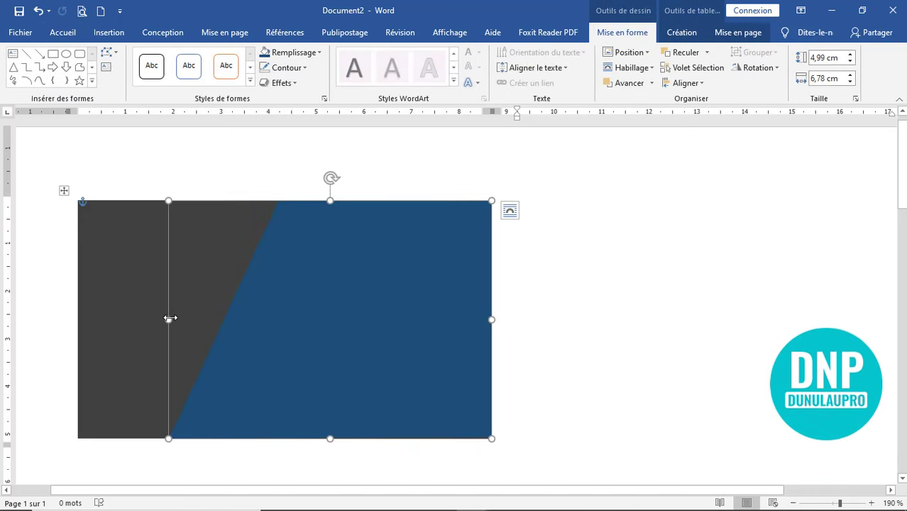
drag(169, 319, 215, 322)
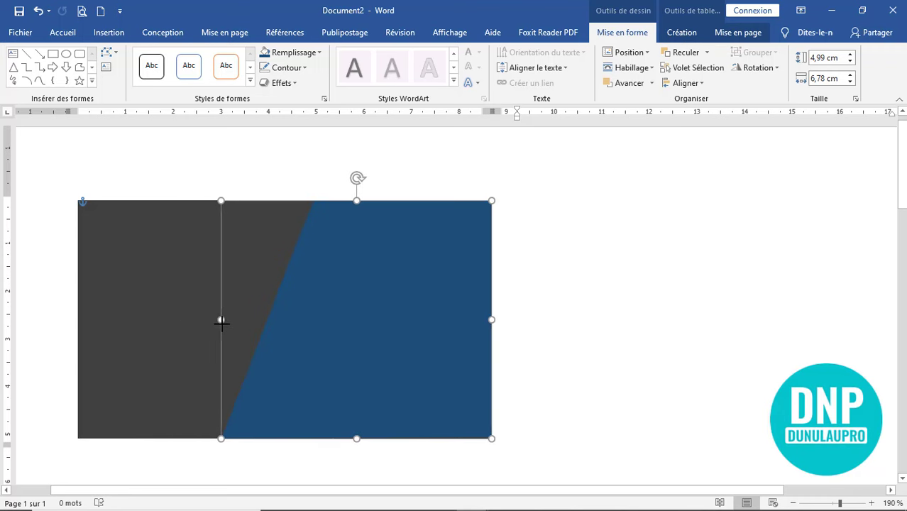
click(593, 346)
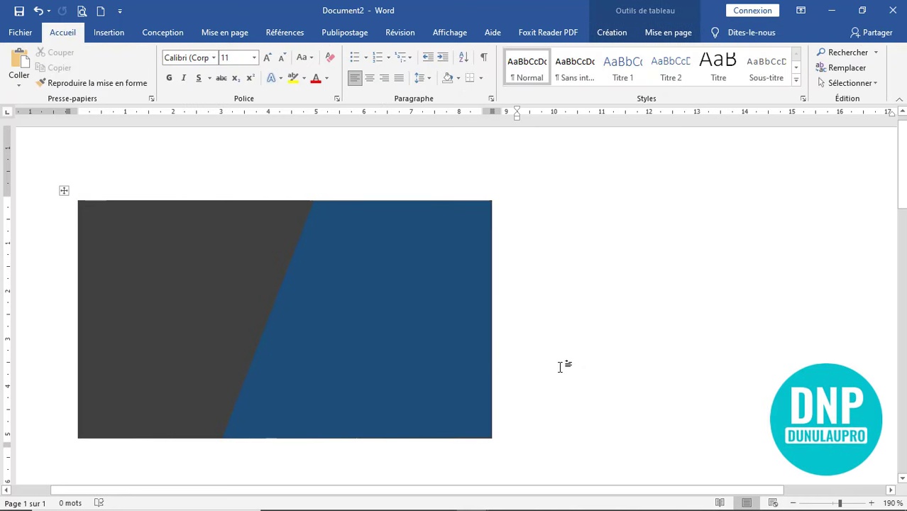
click(381, 335)
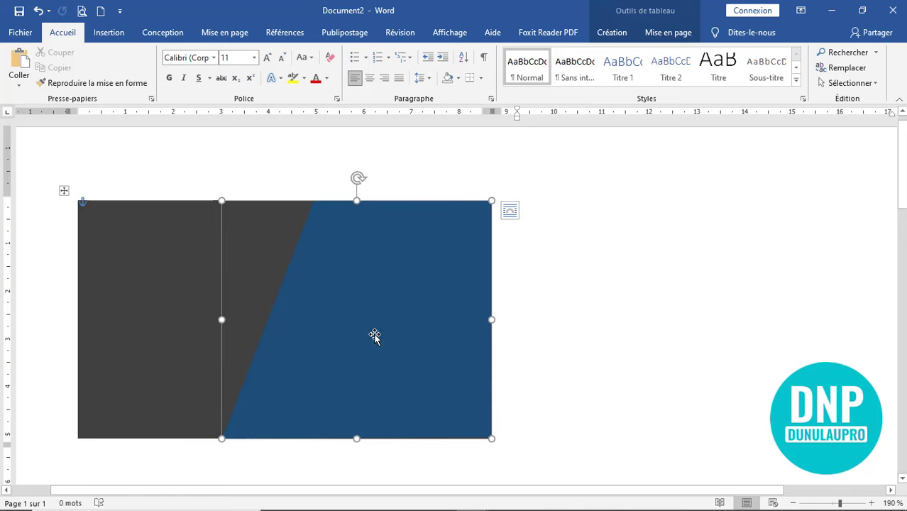
click(624, 313)
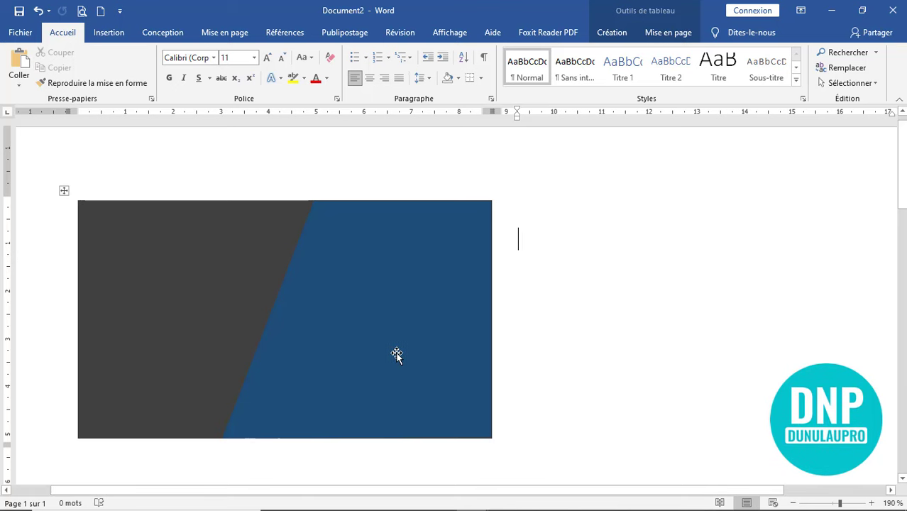
click(107, 34)
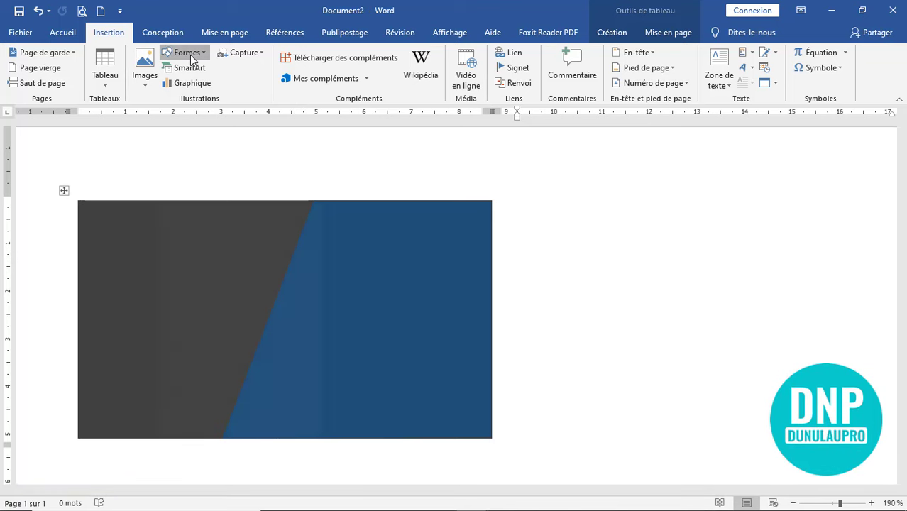
- Draw a text box on the blue panel and enter the cardholder's name
click(190, 55)
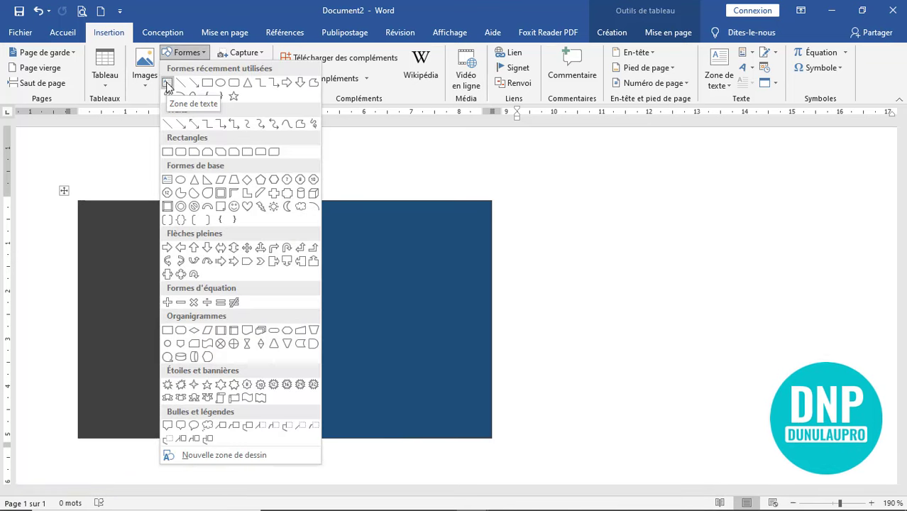
click(168, 85)
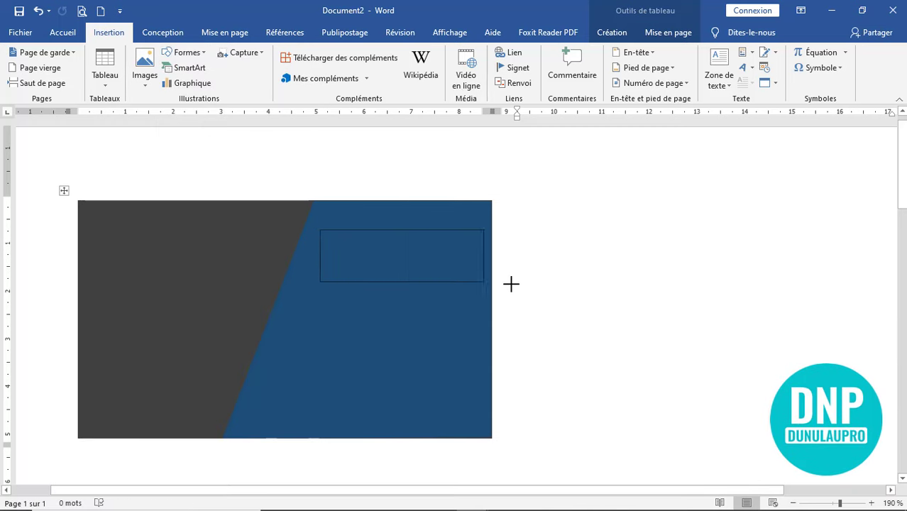
drag(320, 230, 563, 277)
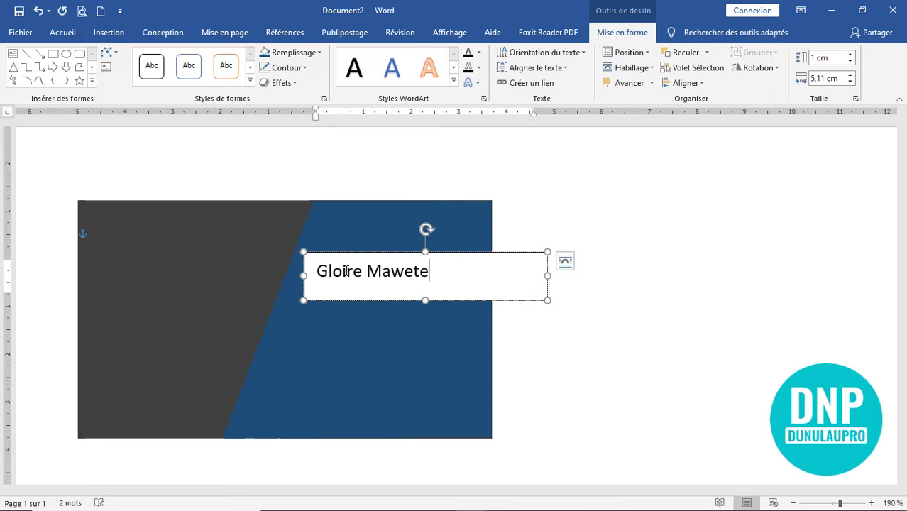
drag(443, 271, 318, 273)
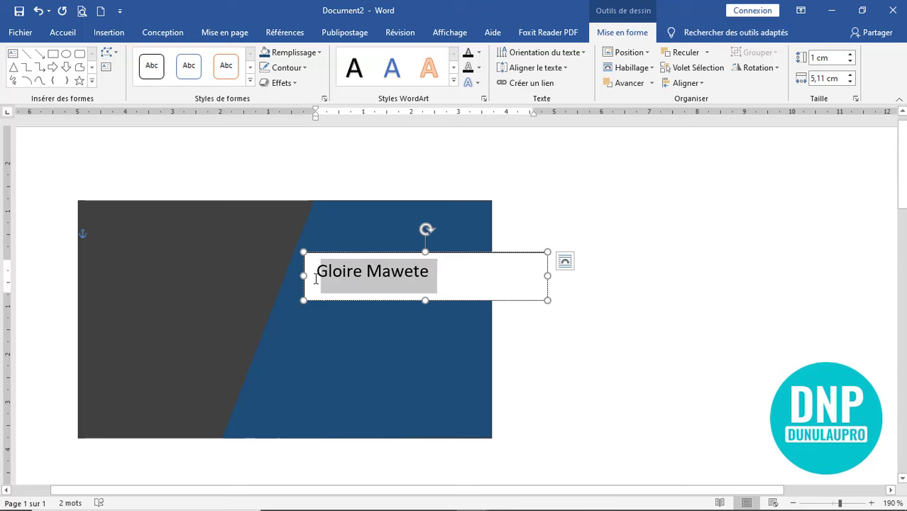
- Set the name's font to Bebas Neue and narrow its text box
click(65, 36)
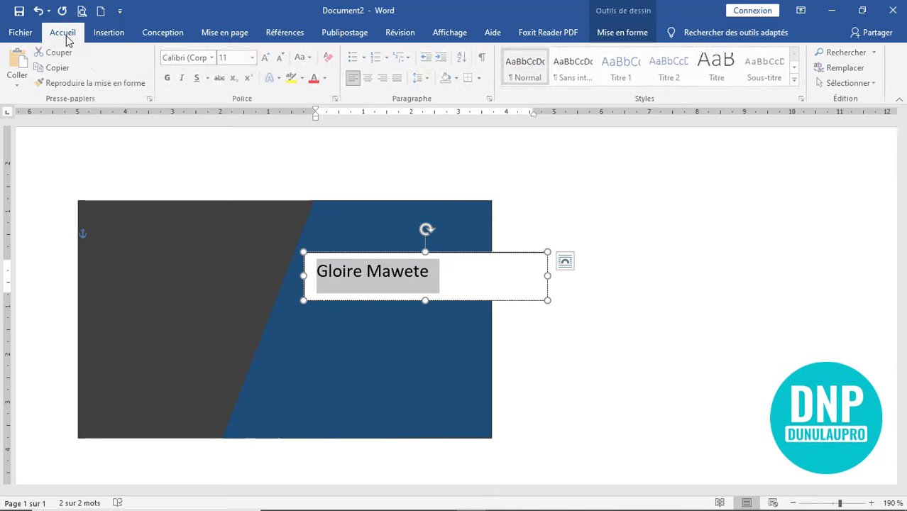
click(213, 58)
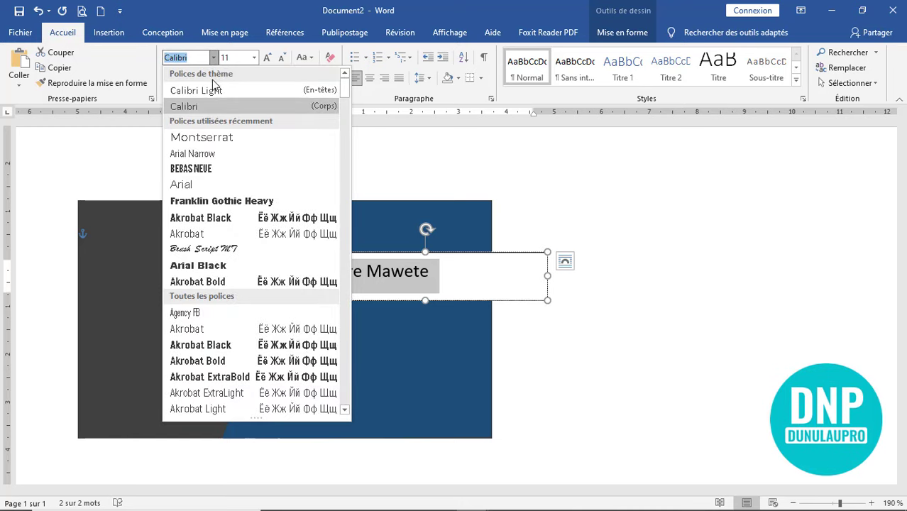
click(207, 171)
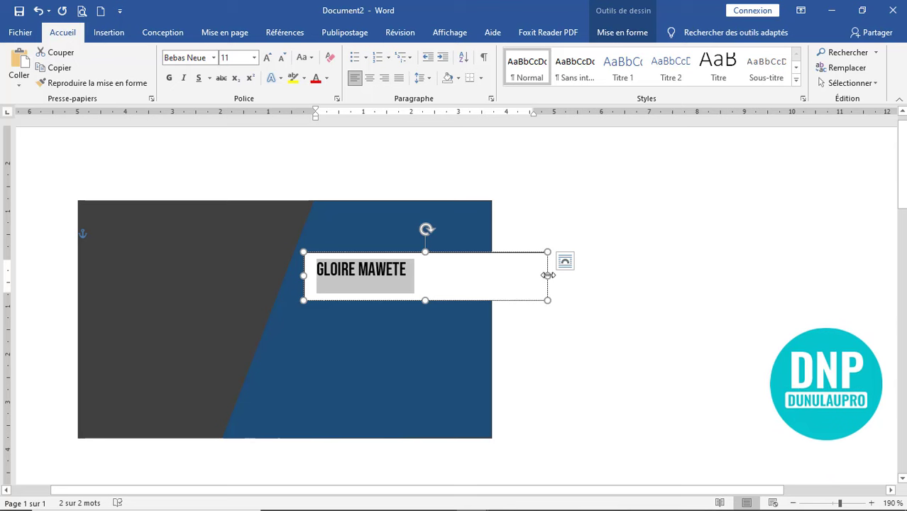
drag(547, 276, 463, 276)
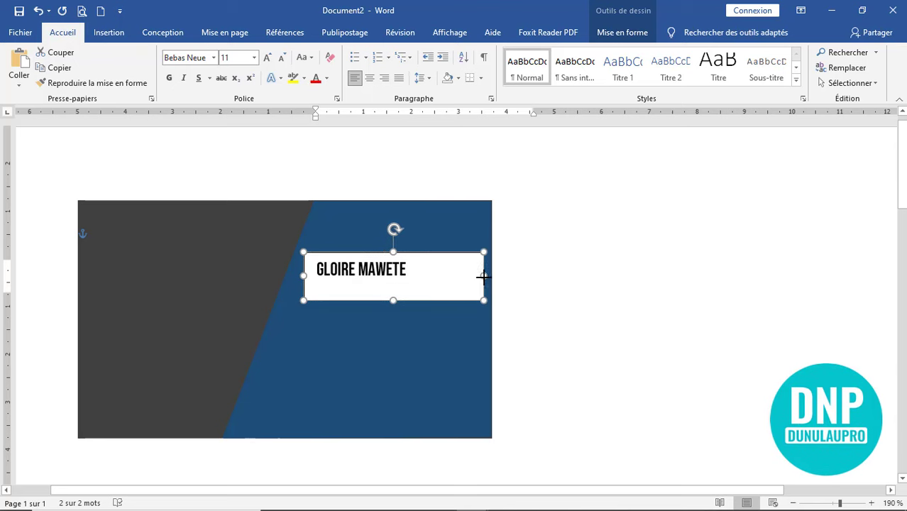
- Adjust the name's font size to 16 pt
click(268, 58)
click(268, 57)
click(269, 57)
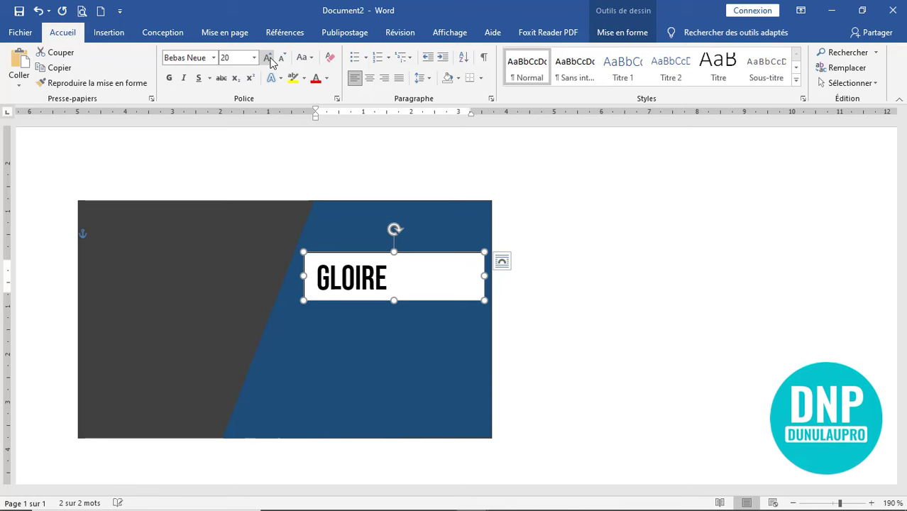
click(283, 59)
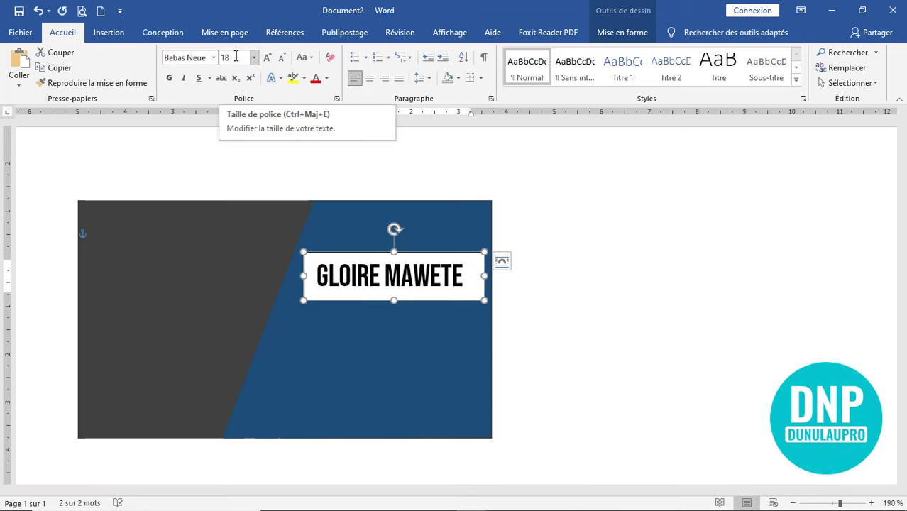
click(282, 58)
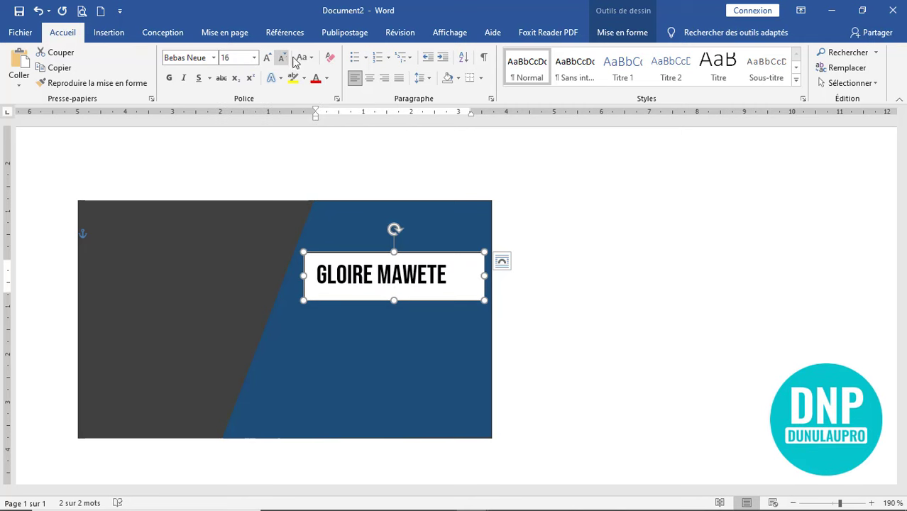
click(394, 252)
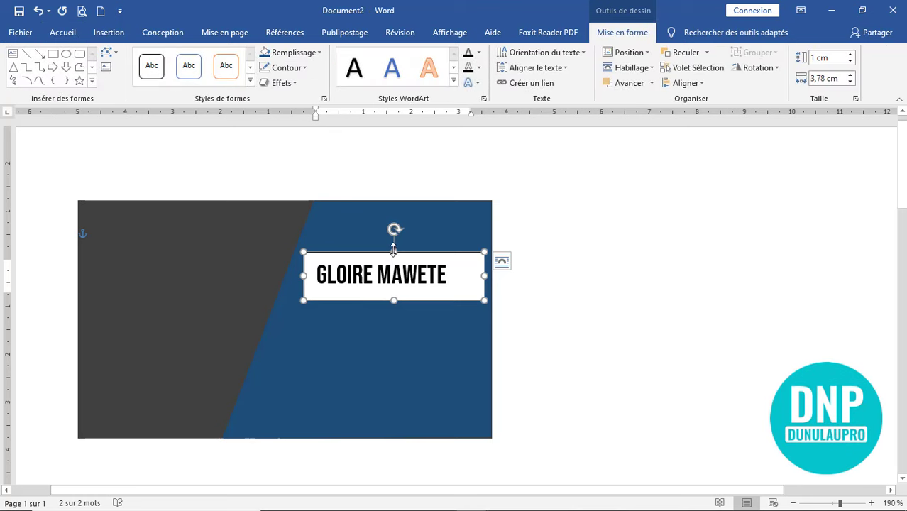
- Remove the name text box's white fill and its outline
click(318, 54)
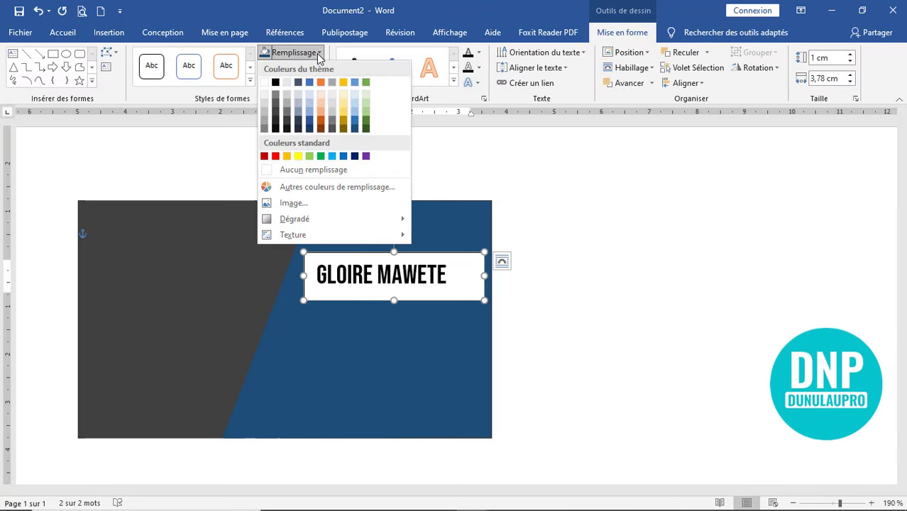
click(323, 173)
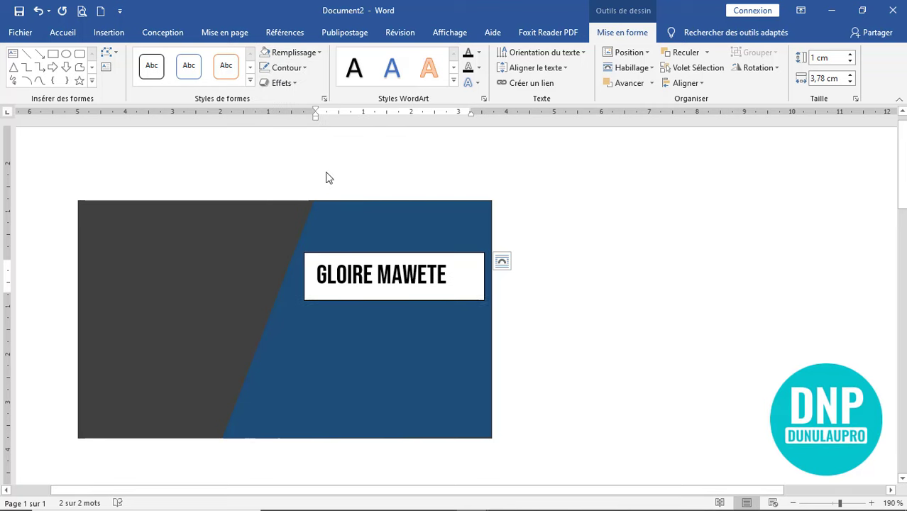
click(297, 68)
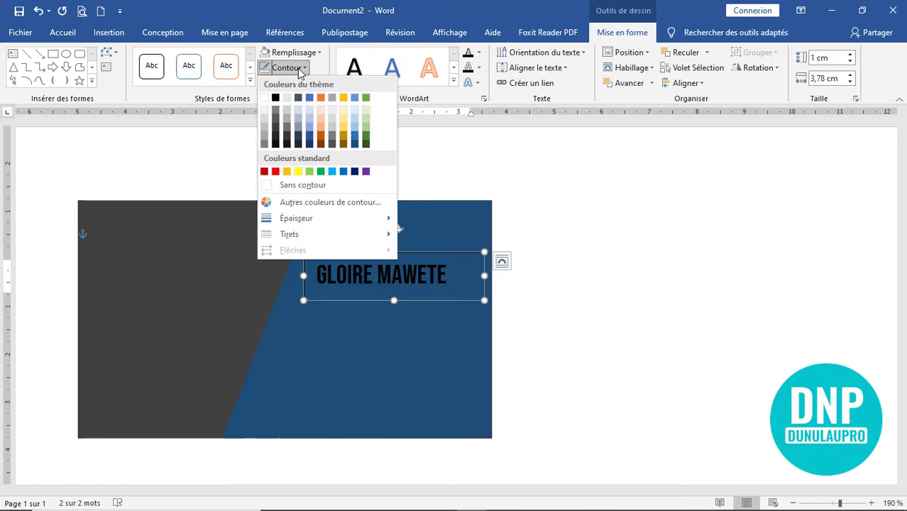
click(303, 185)
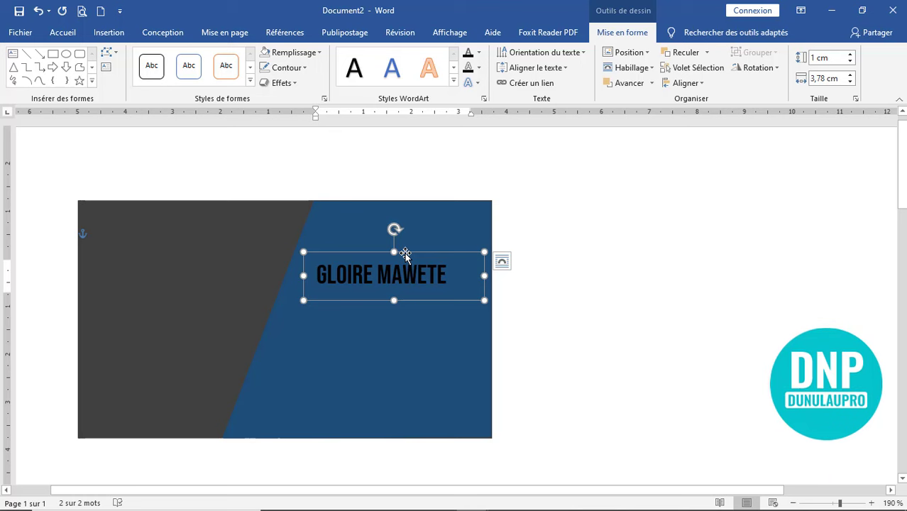
- Shorten the name text box to 0,81 × 3,78 cm and nudge it up and left
drag(405, 253, 413, 235)
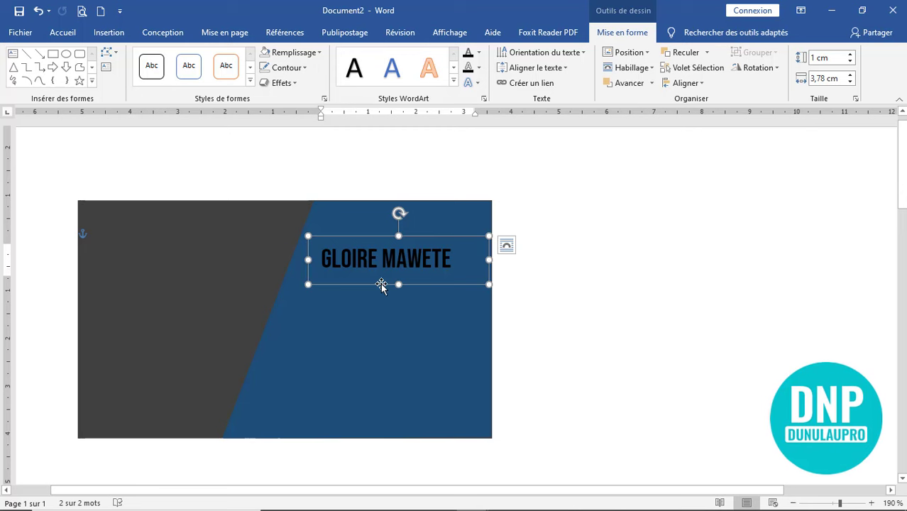
drag(399, 282, 398, 275)
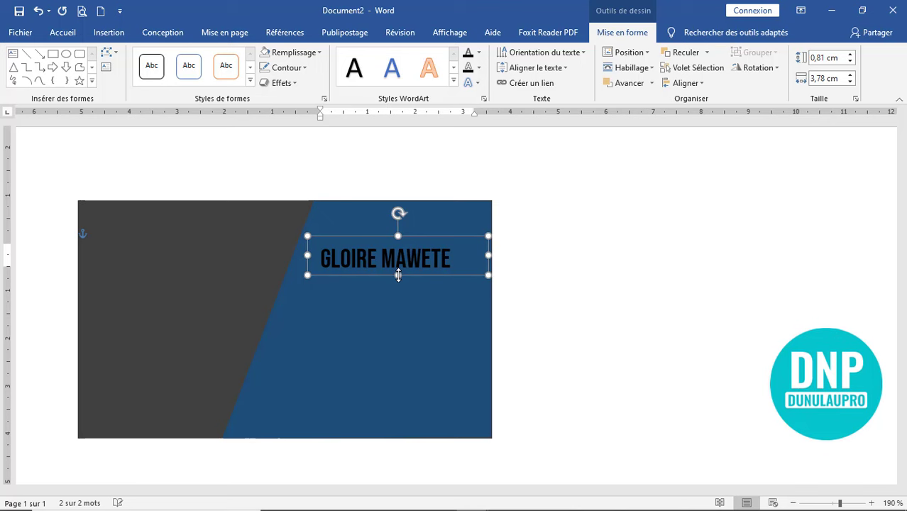
key(Left)
key(Left)
key(Left)
key(Left)
key(Left)
key(Left)
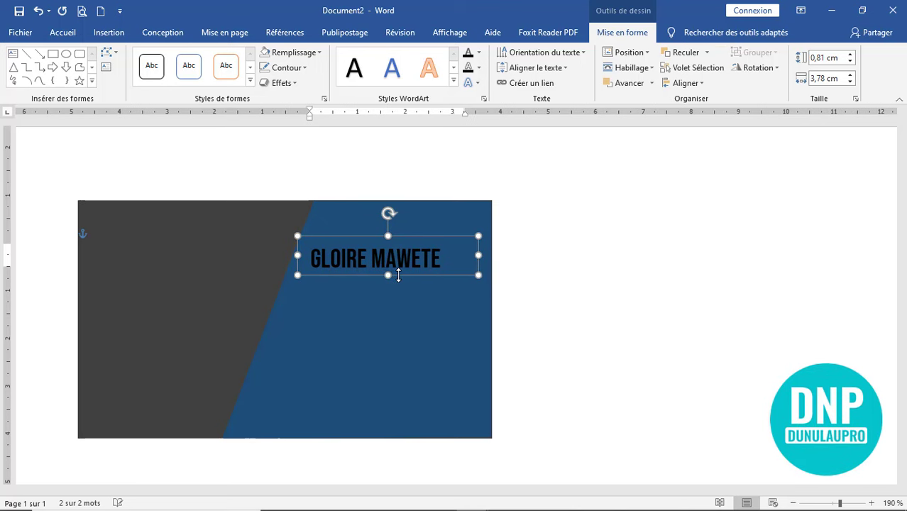
- Widen the slanted blue panel further toward the left
click(269, 318)
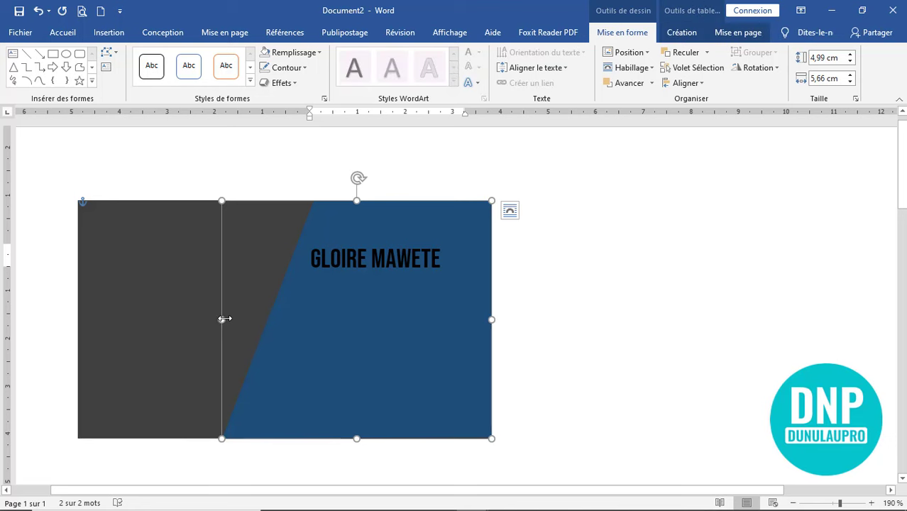
drag(215, 319, 196, 319)
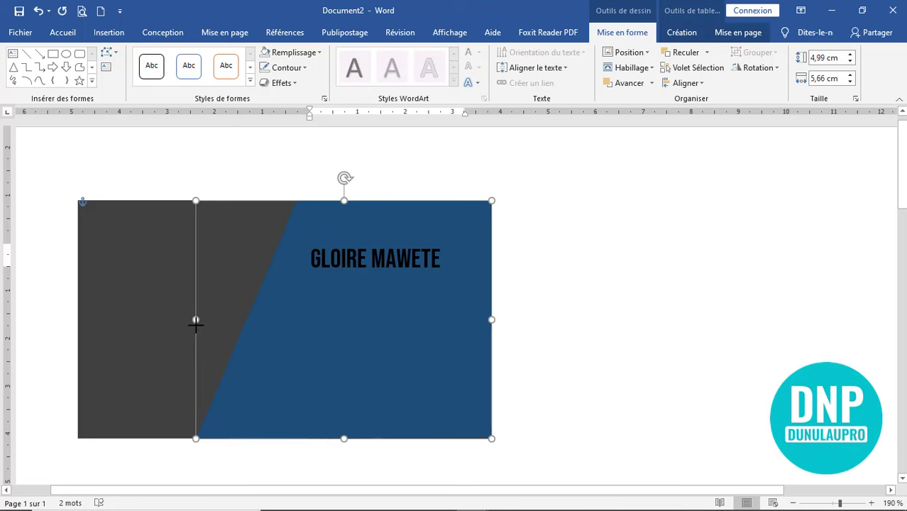
click(602, 281)
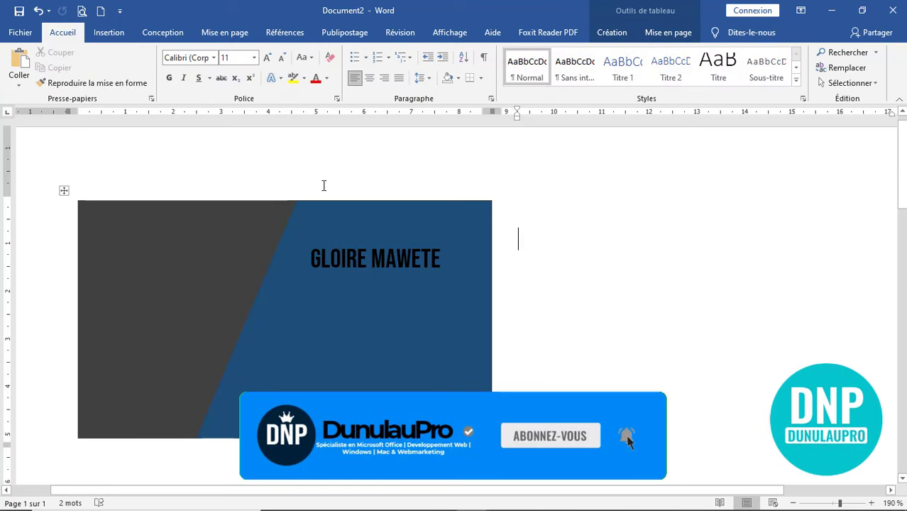
- Change the name's font colour to white
click(396, 276)
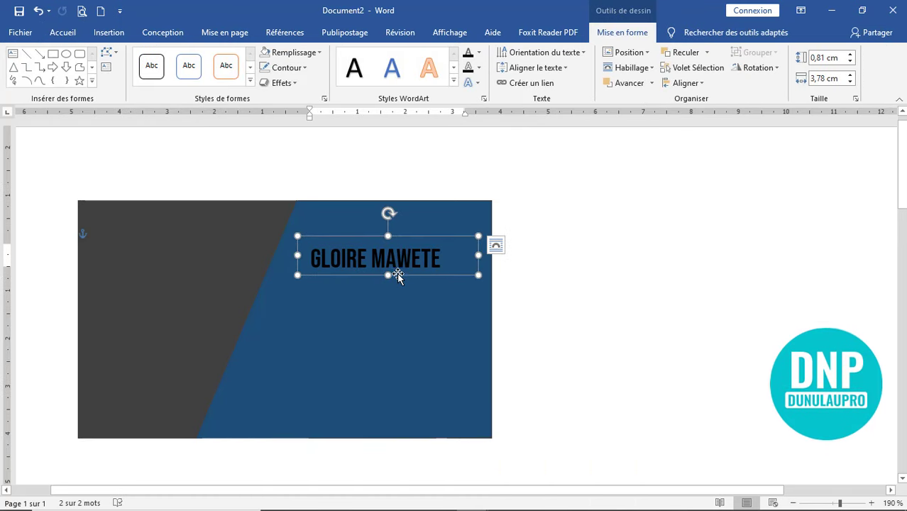
click(64, 32)
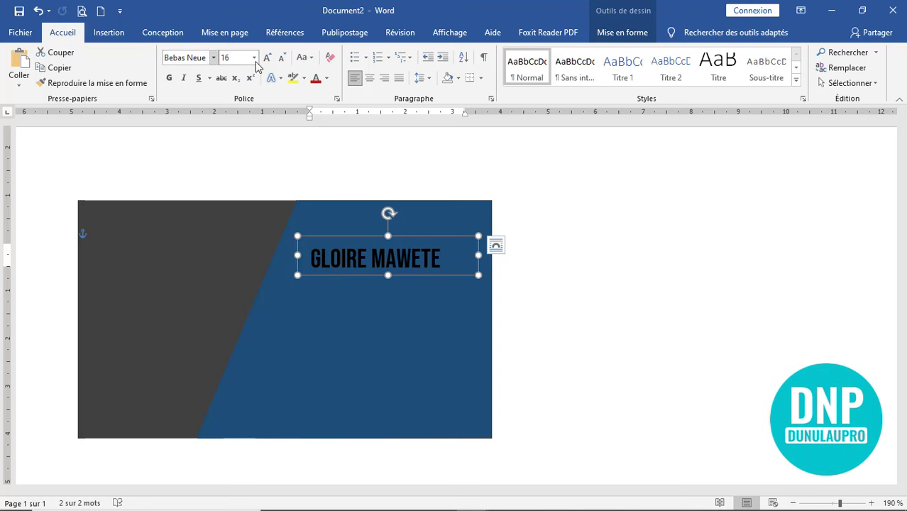
click(327, 80)
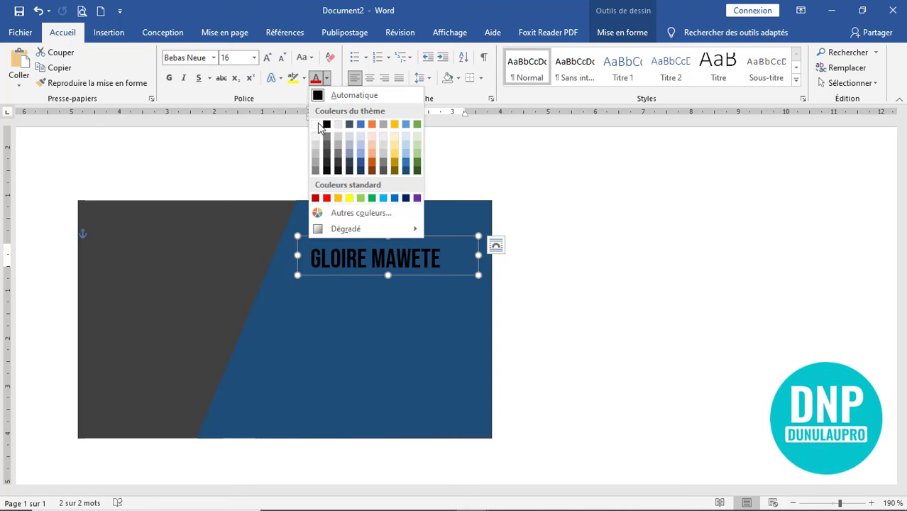
click(316, 125)
click(518, 237)
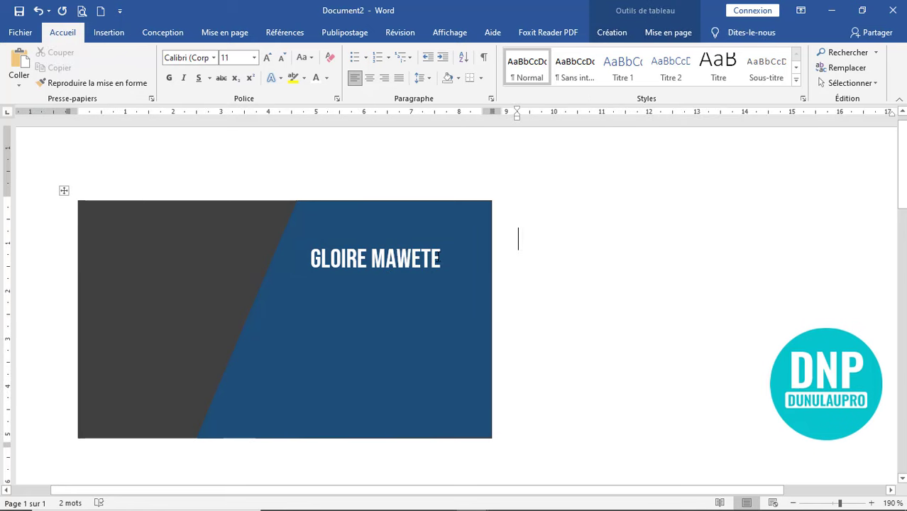
click(423, 260)
click(419, 275)
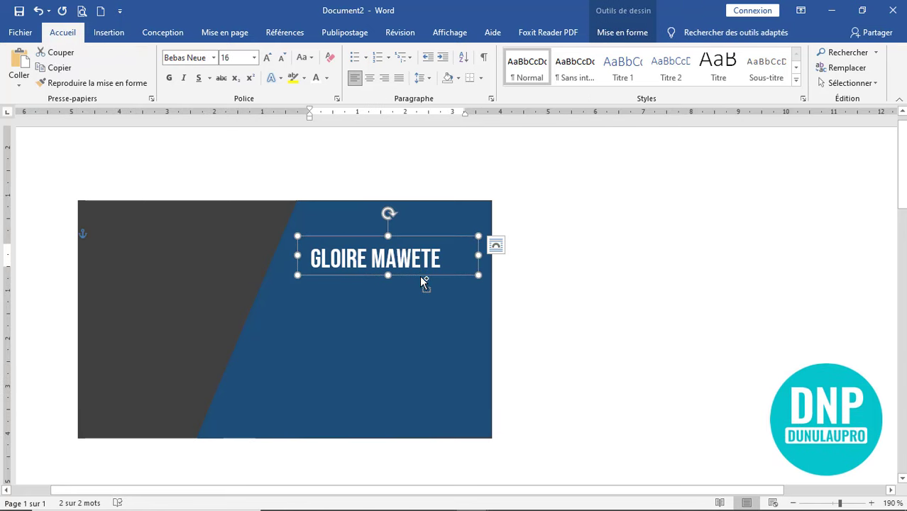
- Duplicate the name box just below it and retype the copy as 'Designer Photographe' in Montserrat 7
drag(420, 281, 420, 296)
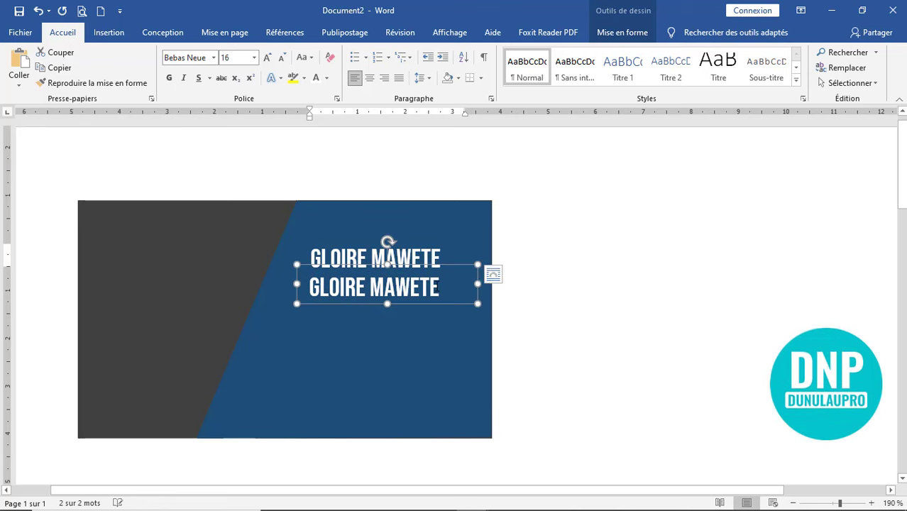
drag(444, 284, 306, 287)
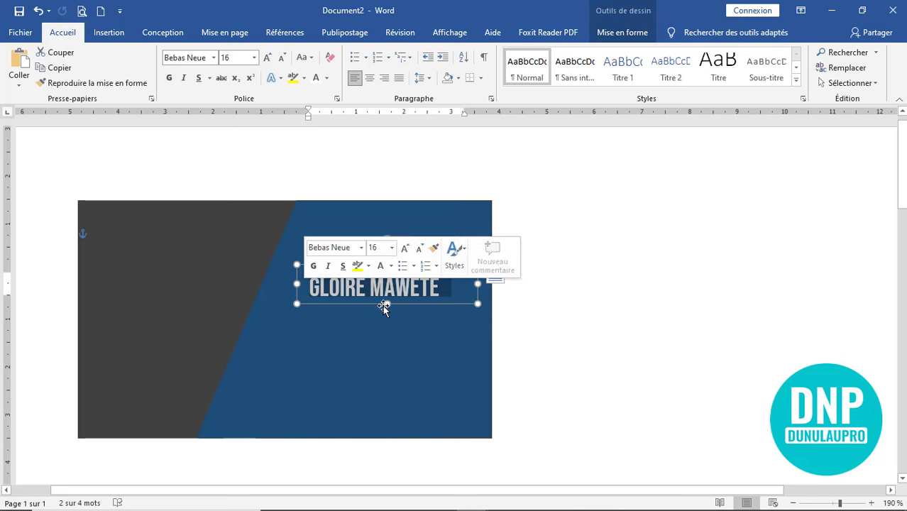
click(214, 58)
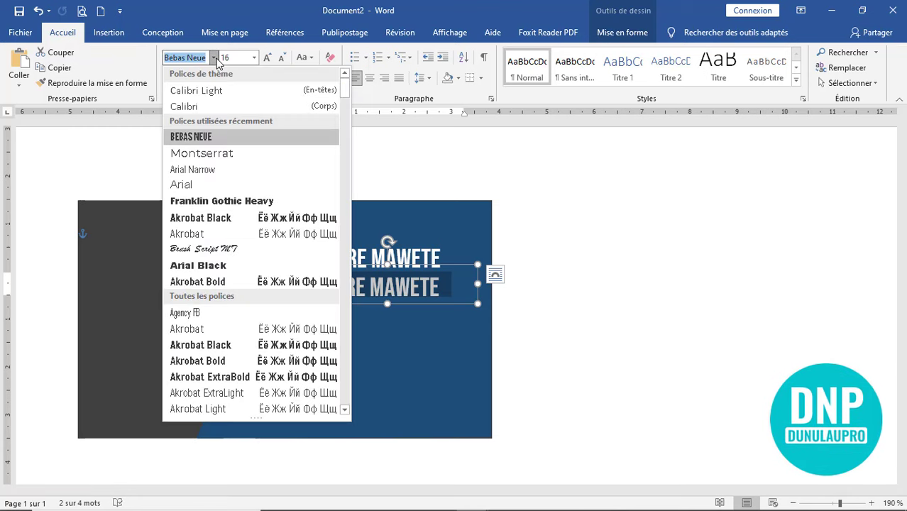
click(215, 154)
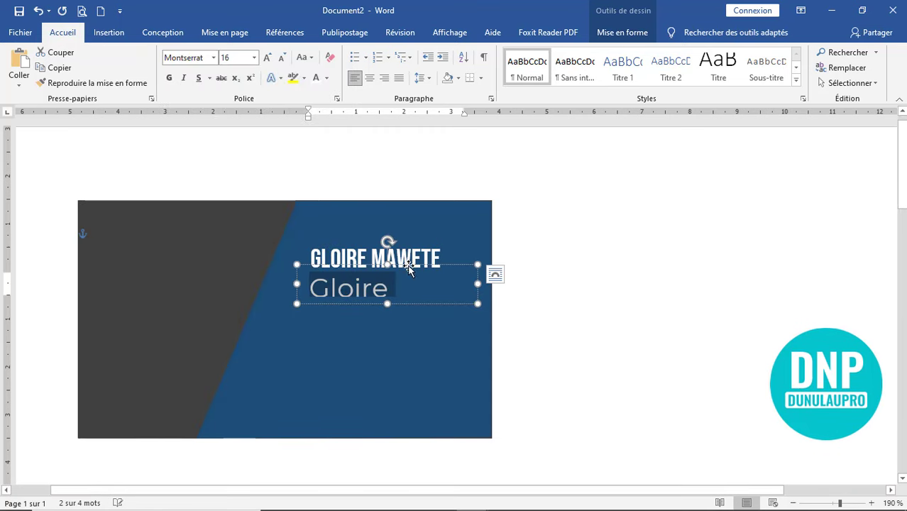
click(281, 58)
click(282, 57)
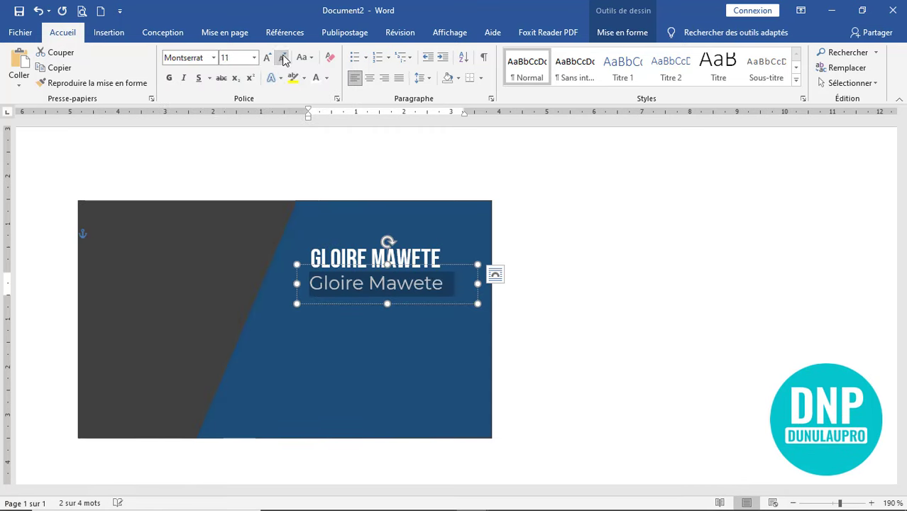
click(282, 57)
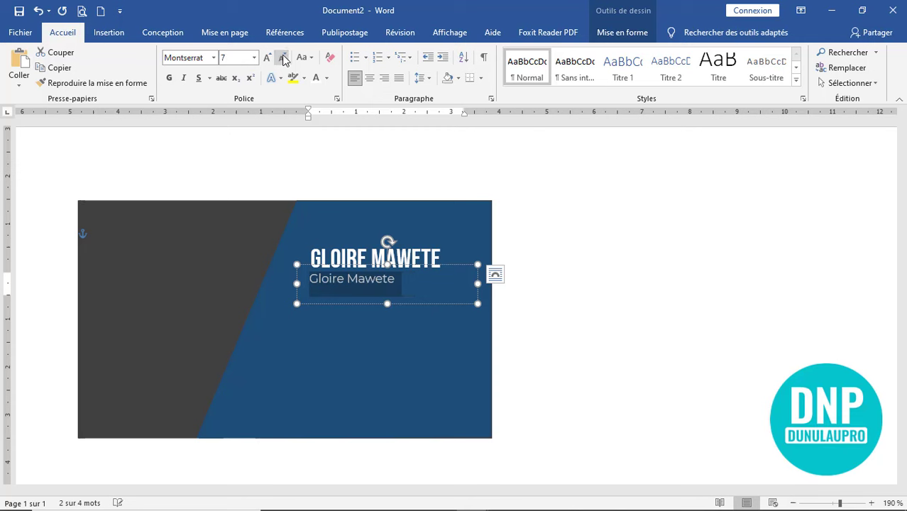
click(265, 59)
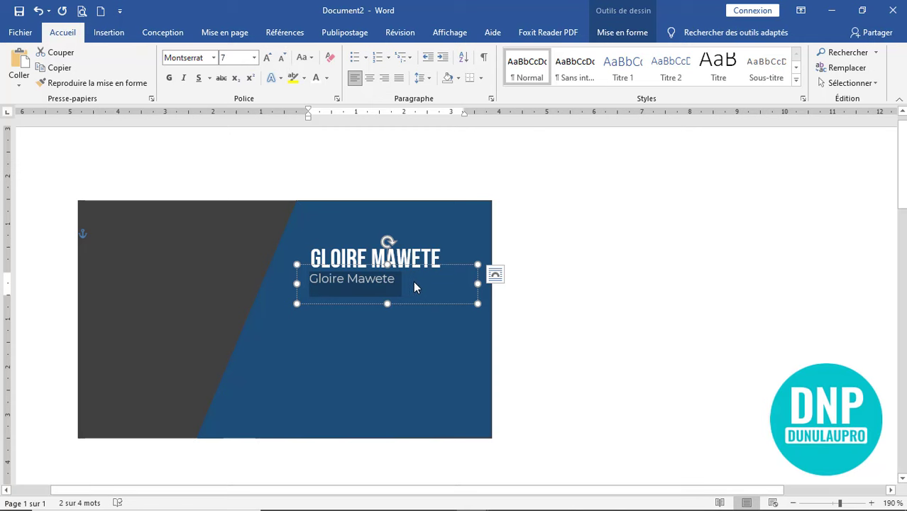
click(407, 281)
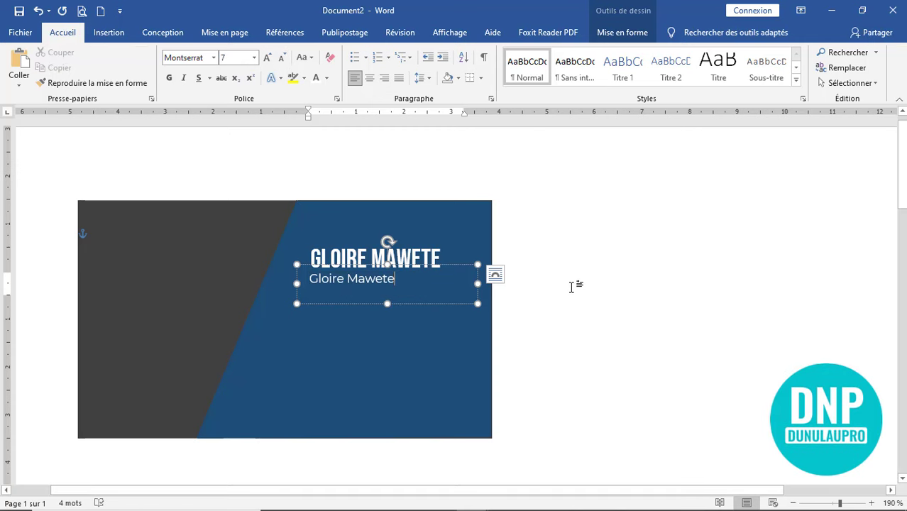
key(BackSpace)
key(BackSpace)
key(BackSpace)
key(BackSpace)
key(BackSpace)
key(BackSpace)
key(BackSpace)
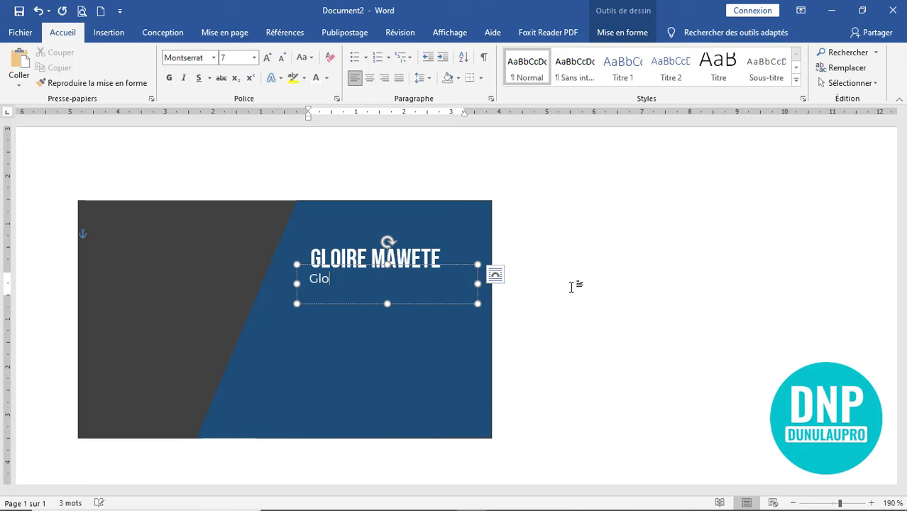
key(BackSpace)
key(BackSpace)
text(e)
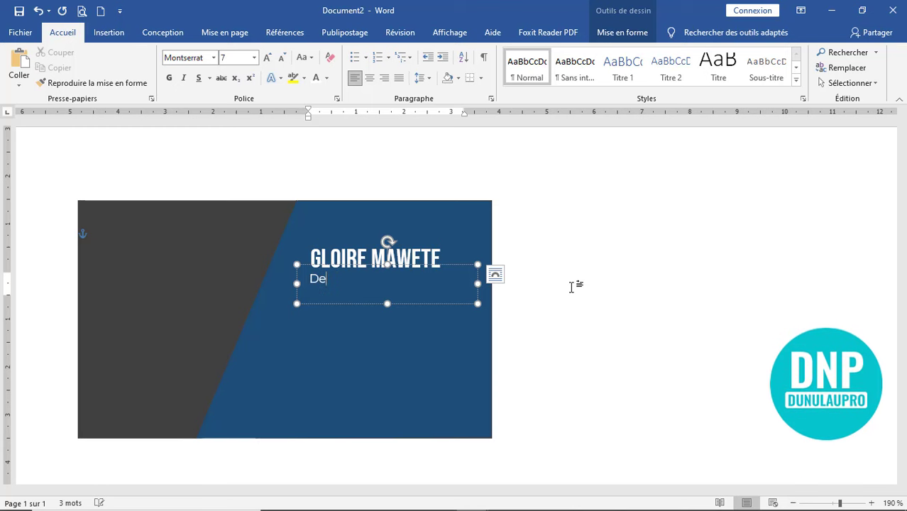
text(signer )
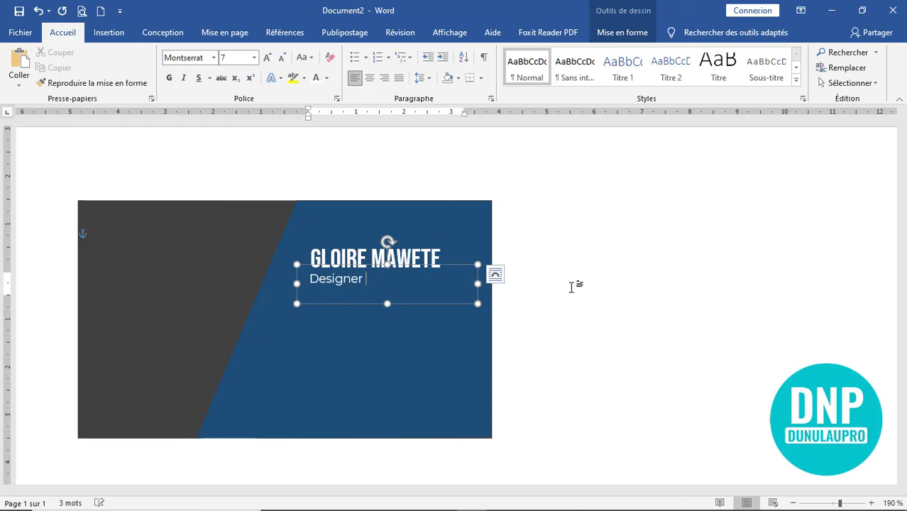
text(Pho)
text(tographe)
click(672, 313)
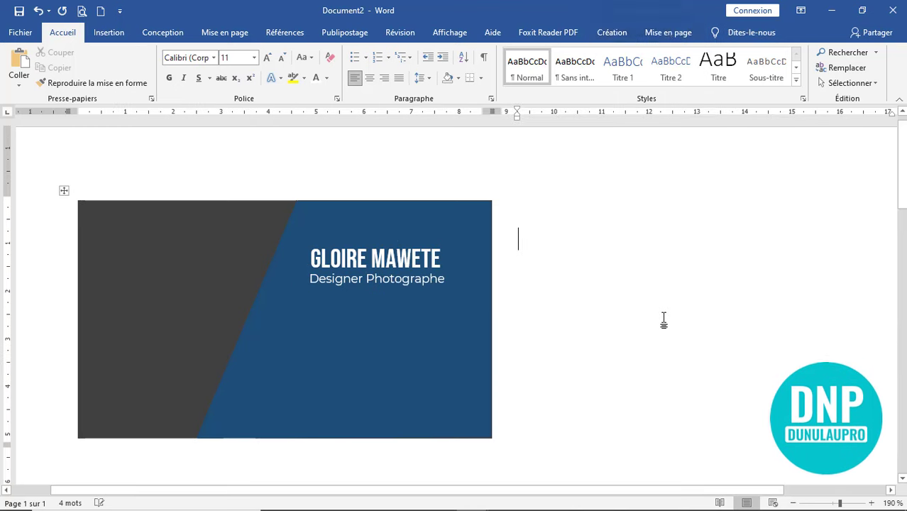
- Enlarge the name text to font size 17
click(441, 278)
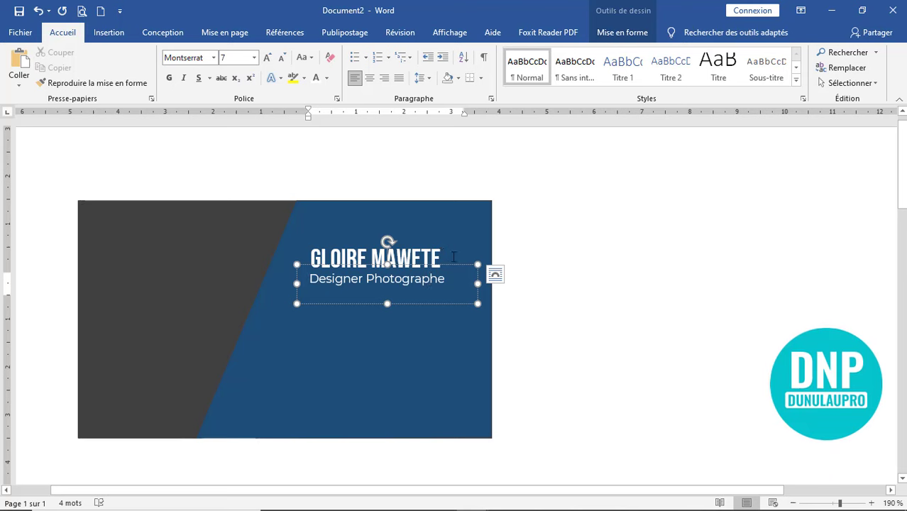
drag(452, 259, 305, 259)
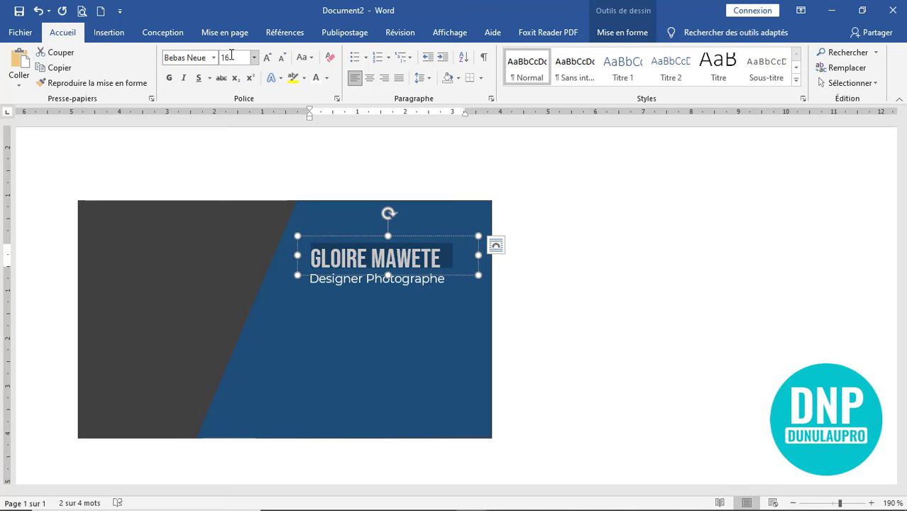
text(1)
key(Return)
click(614, 351)
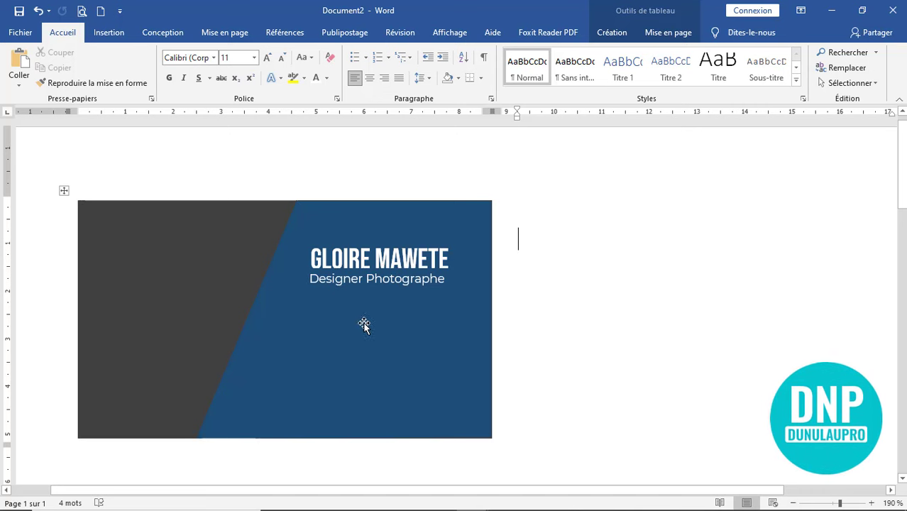
- Narrow the Designer Photographe text box and bring up the phone icon's picture formatting
click(392, 281)
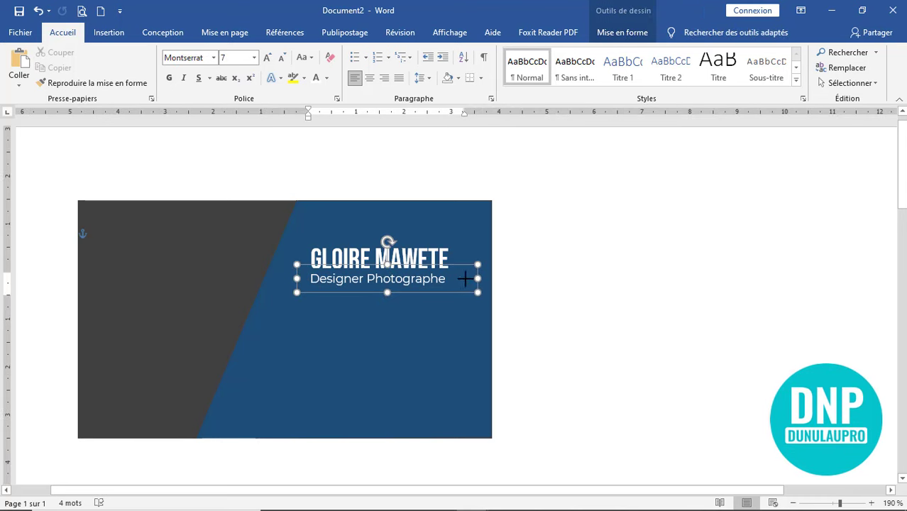
drag(478, 278, 465, 279)
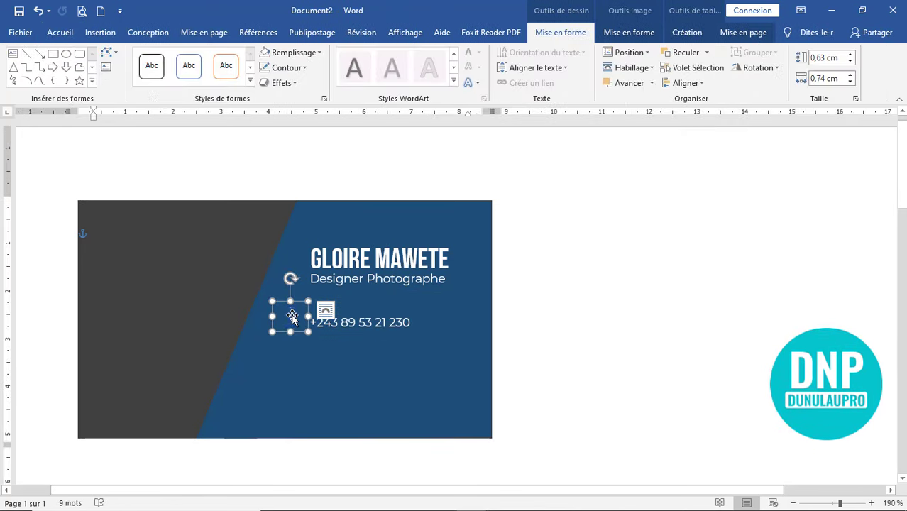
click(627, 33)
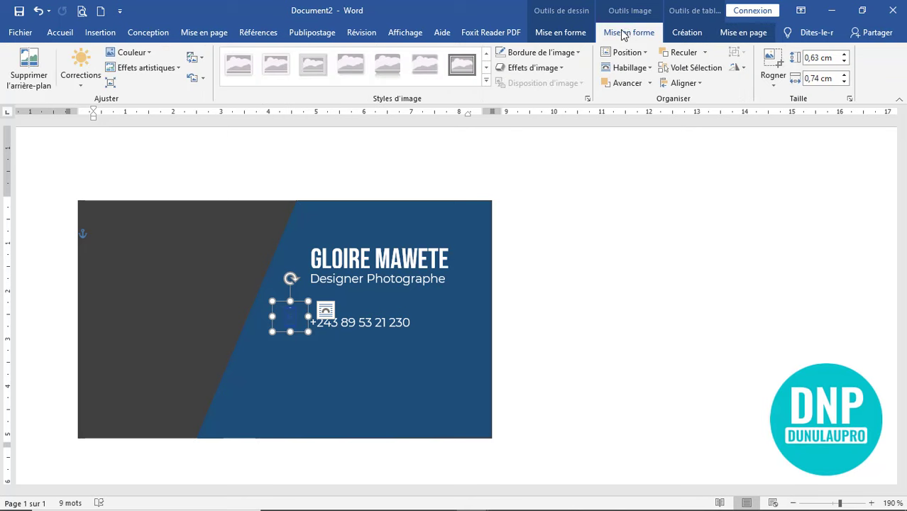
- Try the light grey and orange colour presets on the phone icon
click(134, 53)
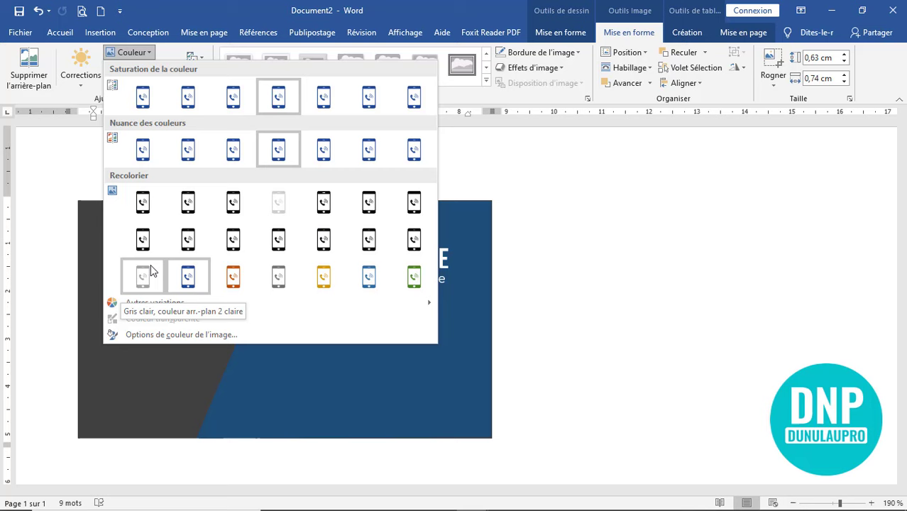
click(151, 270)
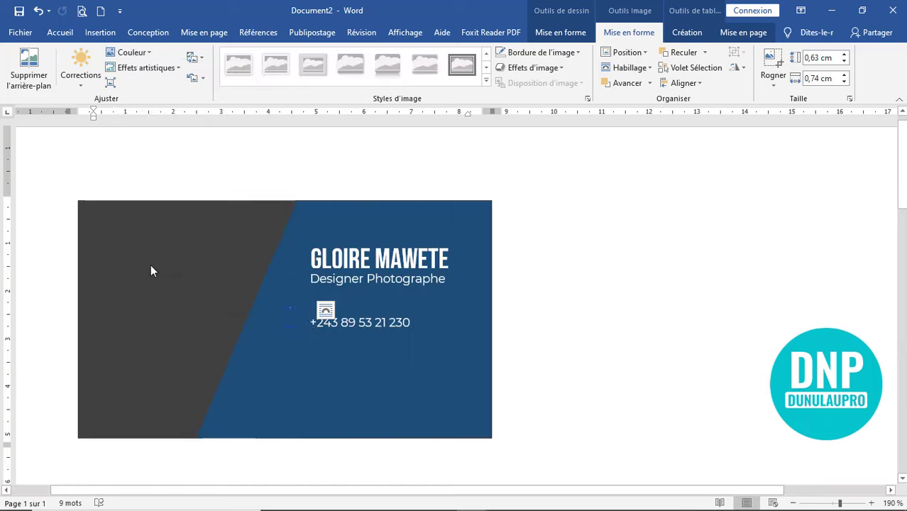
click(302, 324)
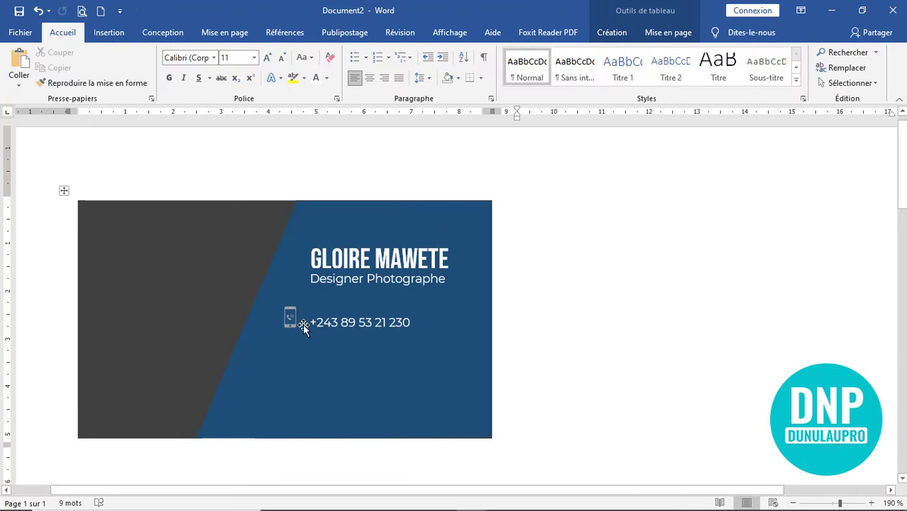
double_click(294, 318)
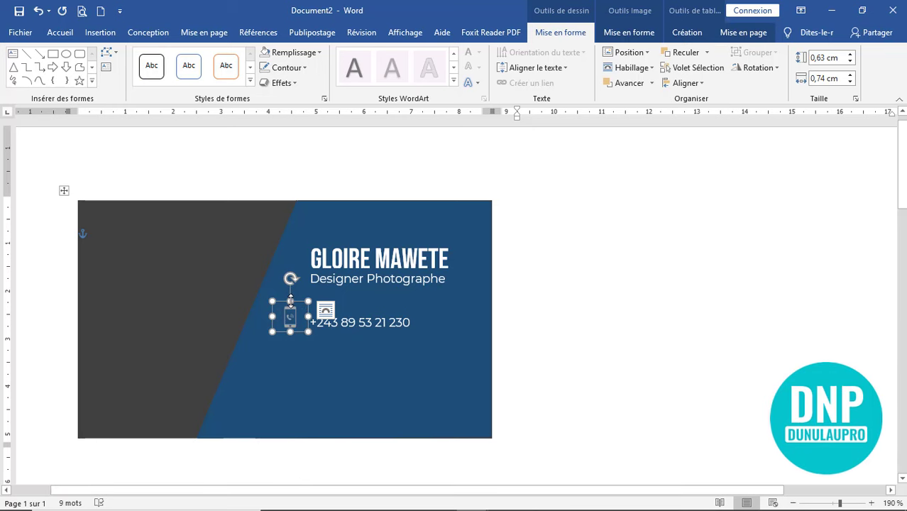
click(738, 33)
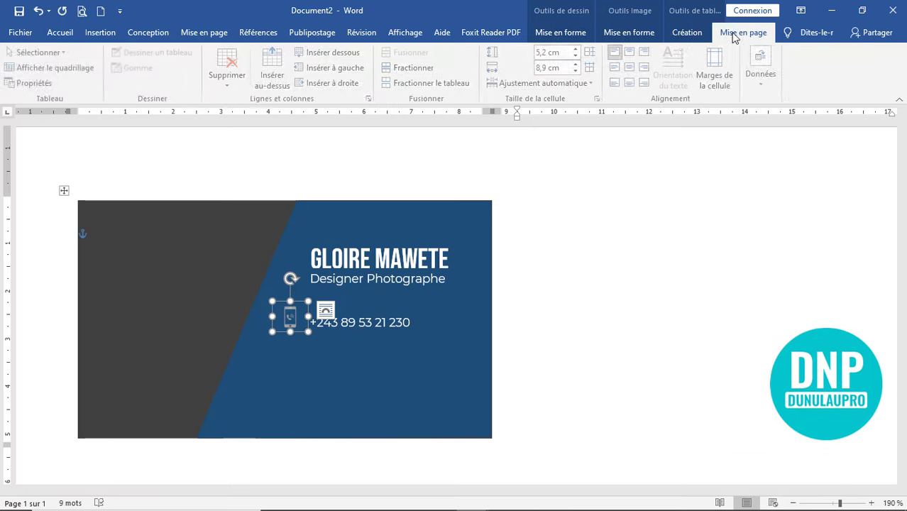
click(637, 37)
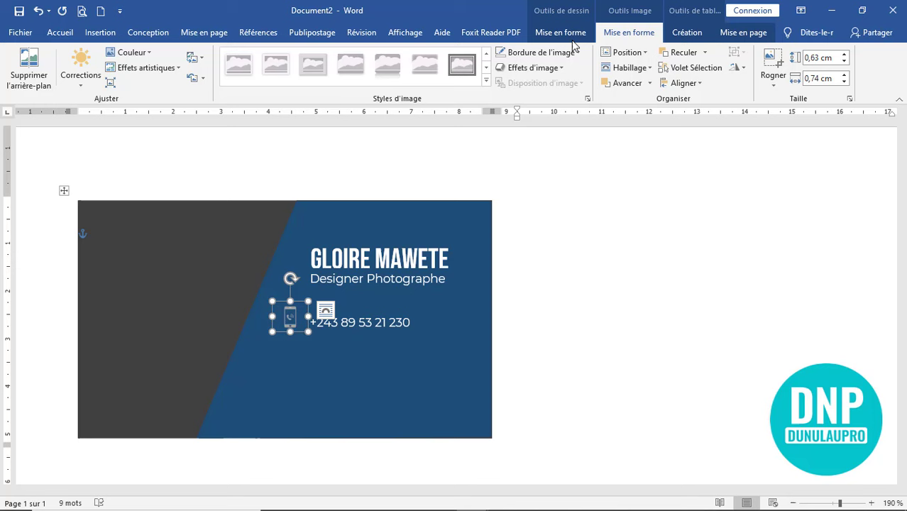
click(80, 74)
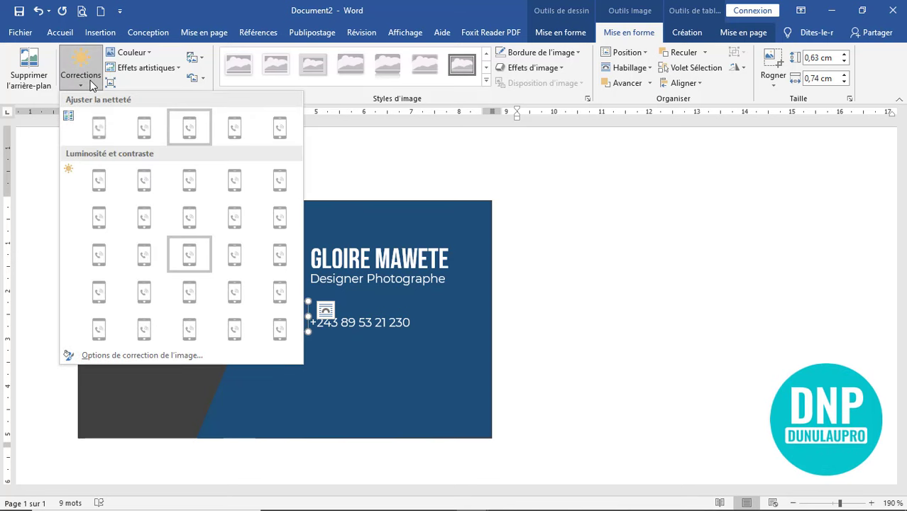
click(80, 74)
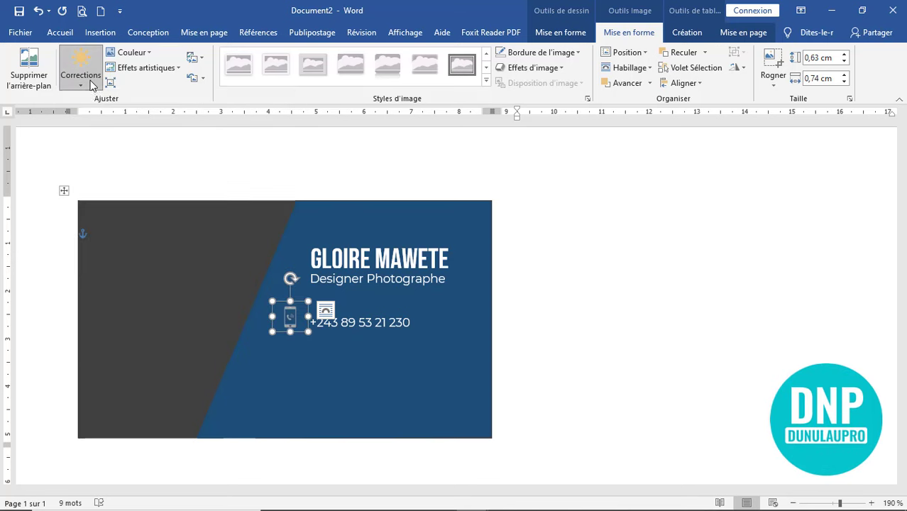
click(147, 56)
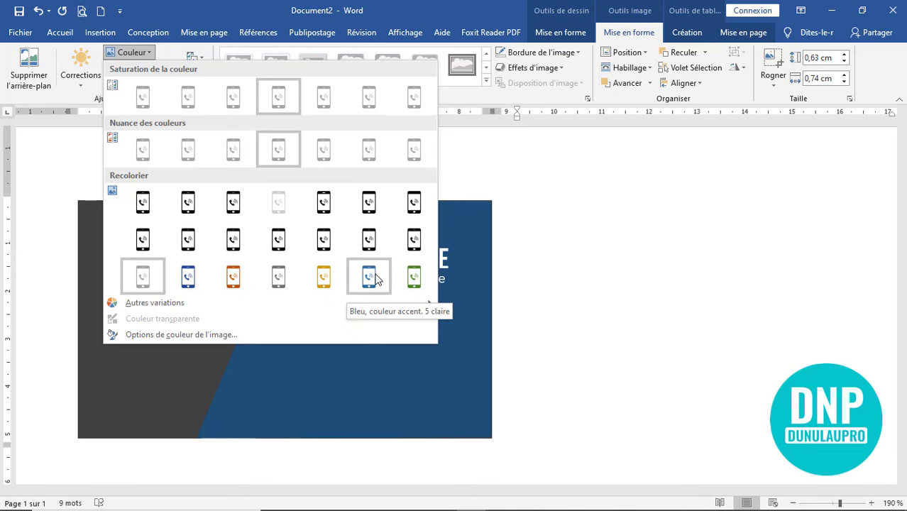
click(235, 275)
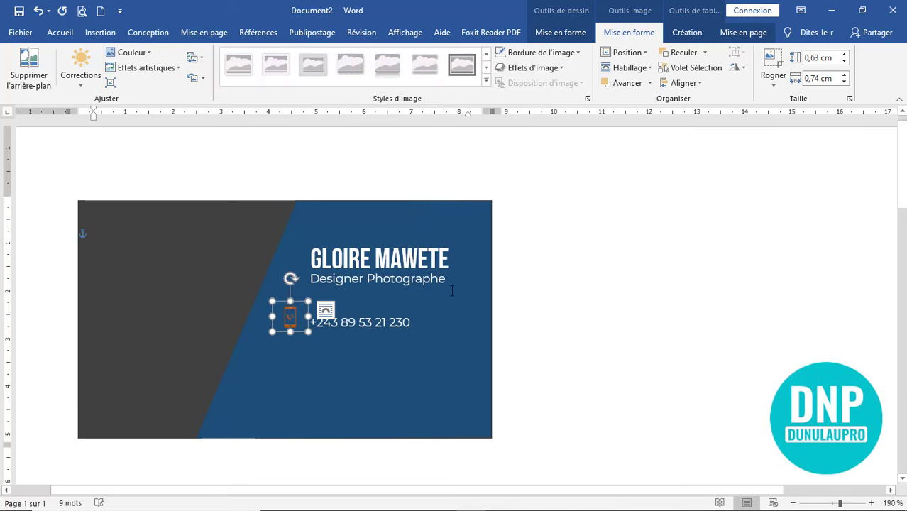
- Recolour the phone icon with the Washout preset in the Format Picture pane
click(132, 54)
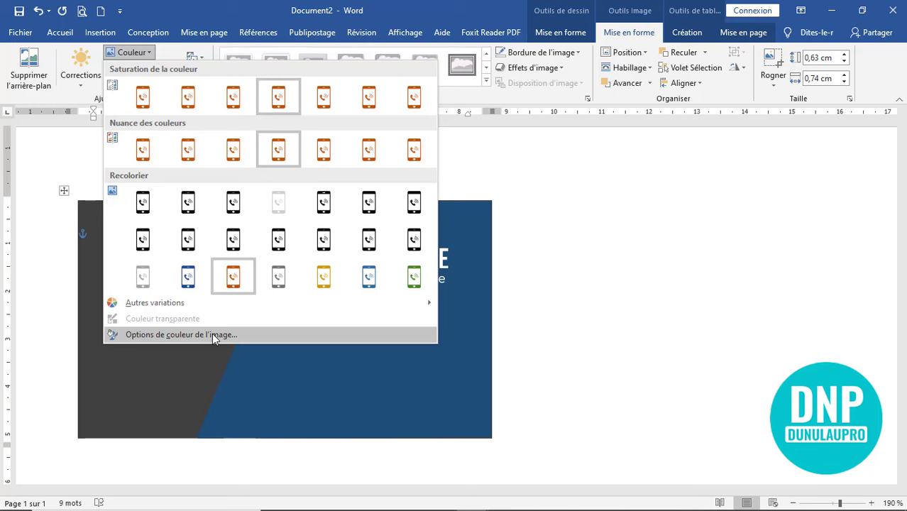
key(Escape)
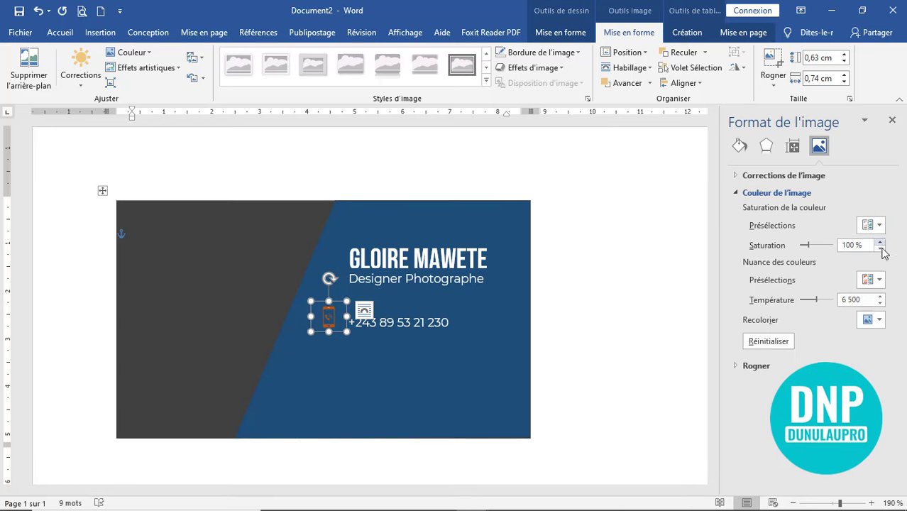
click(880, 323)
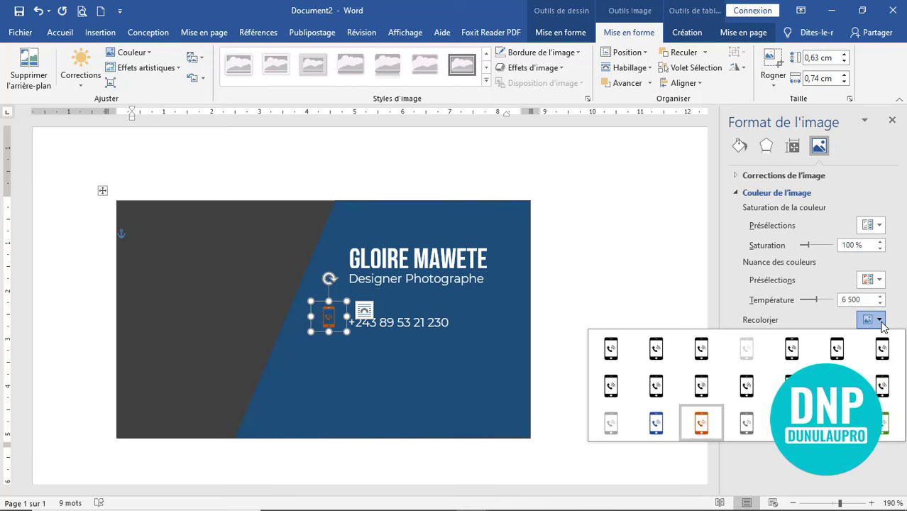
click(664, 364)
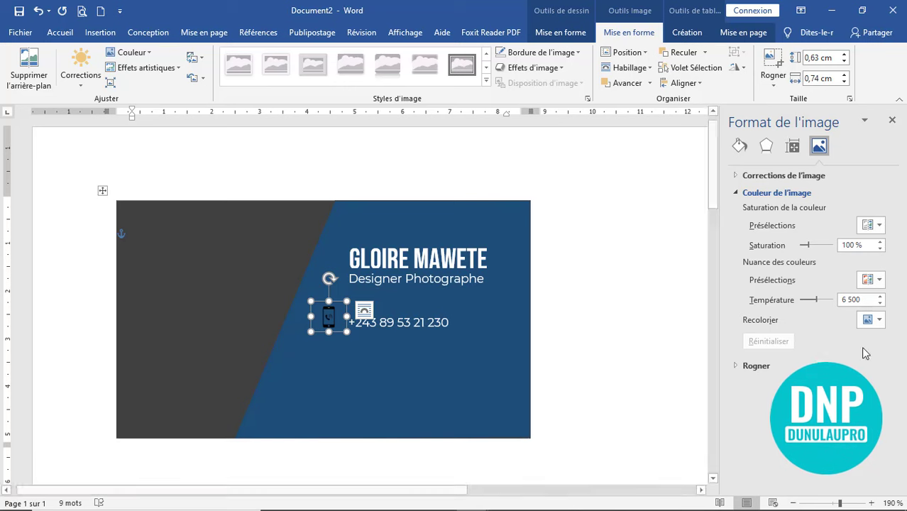
click(879, 321)
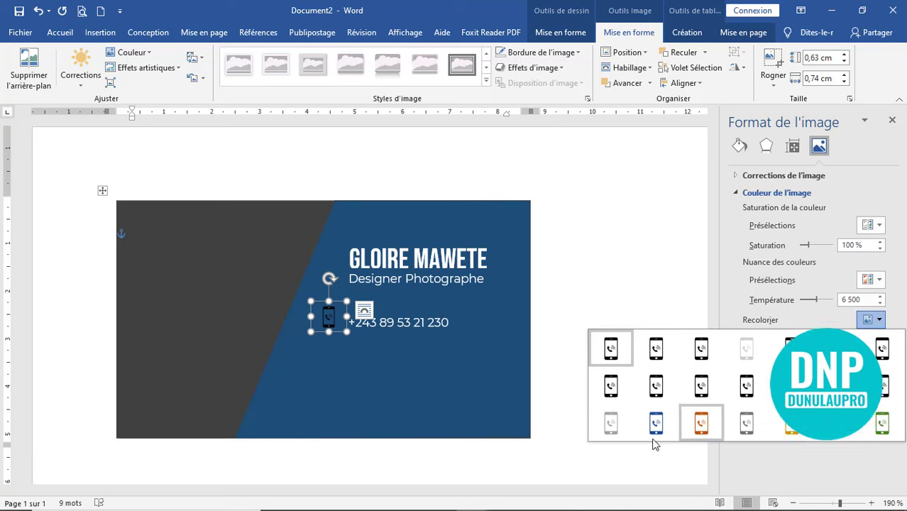
click(747, 357)
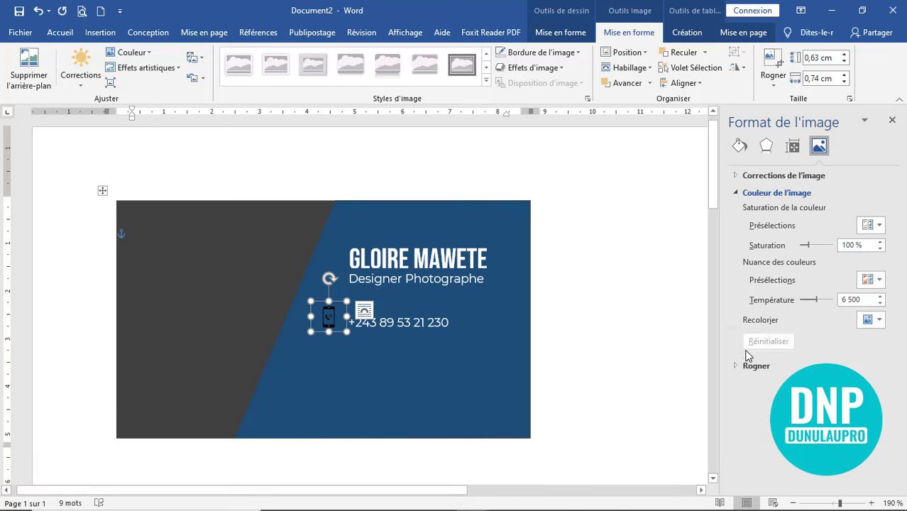
click(449, 359)
- Nudge the phone icon and the number with arrow keys so they line up
click(339, 321)
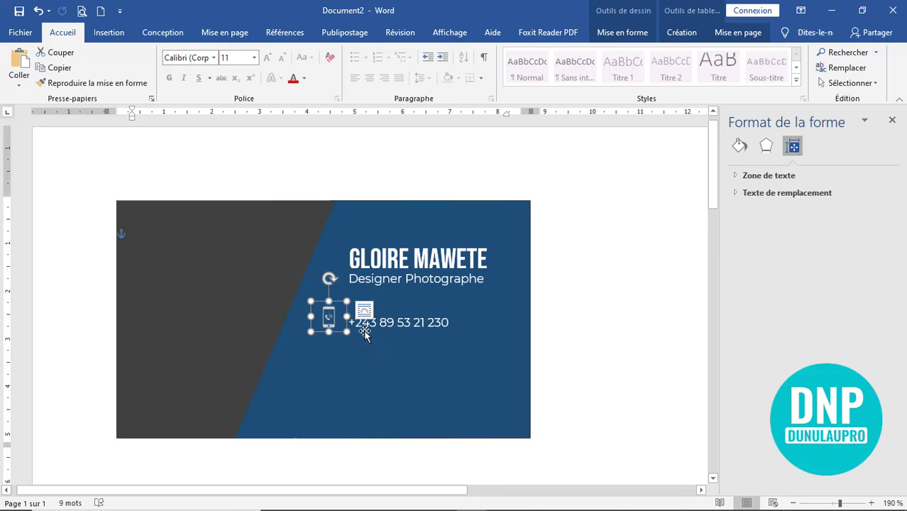
key(Down)
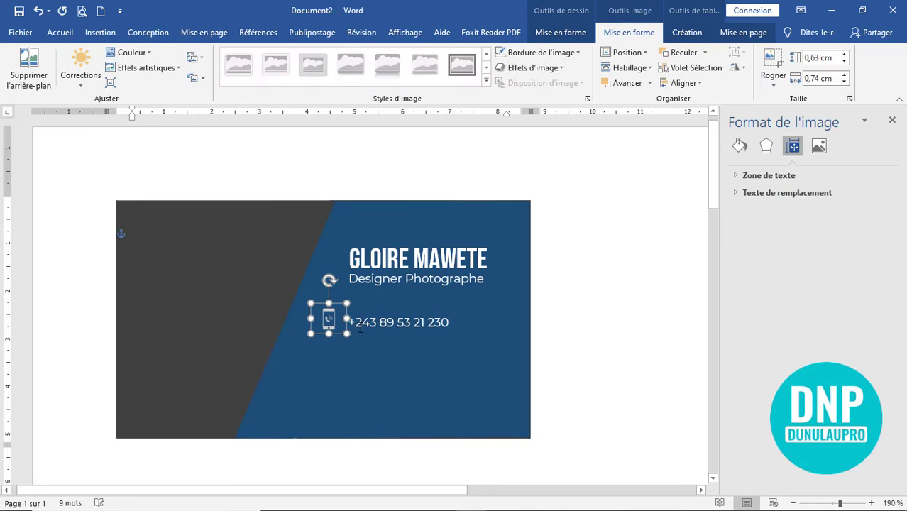
key(Right)
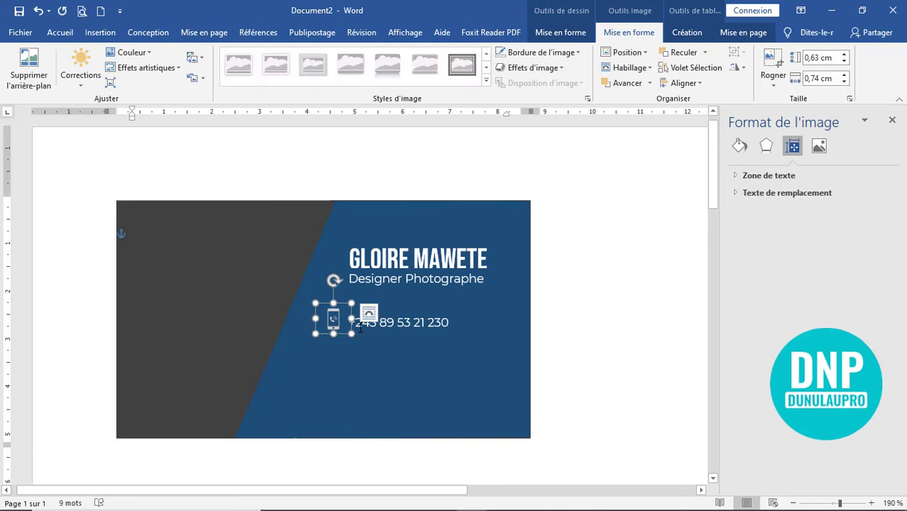
click(414, 323)
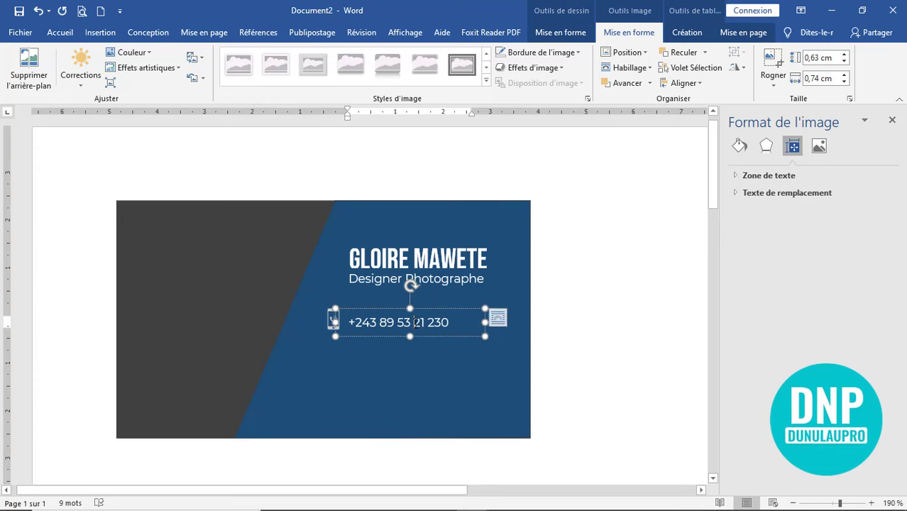
click(325, 320)
click(328, 312)
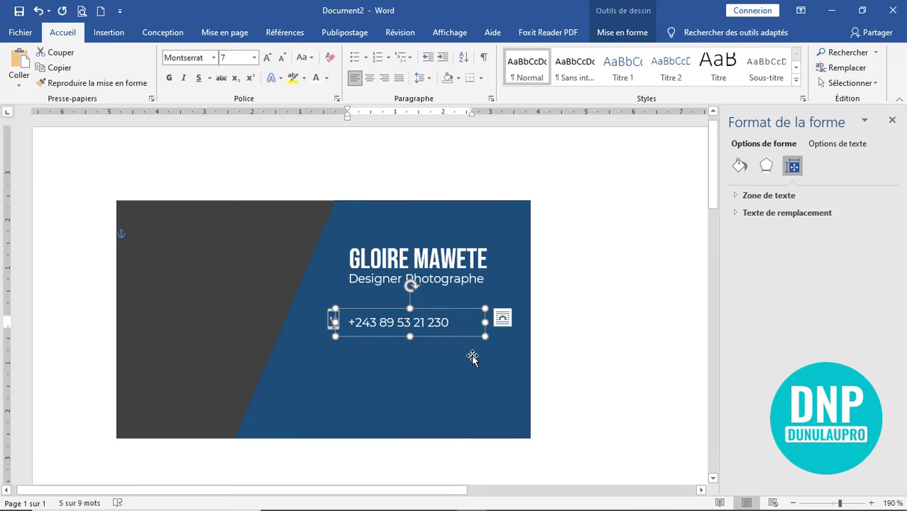
key(Up)
key(Up)
key(Right)
key(Right)
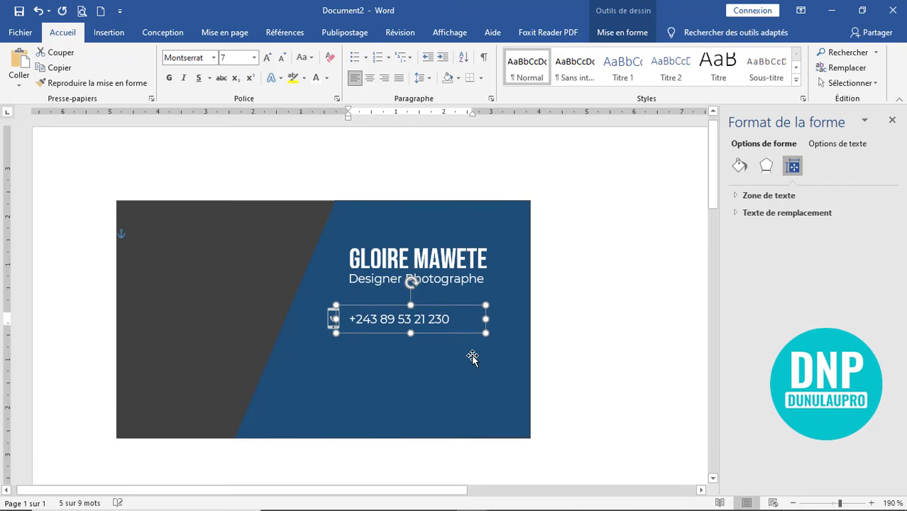
- Select both the phone icon and the number and group them into one object
click(324, 326)
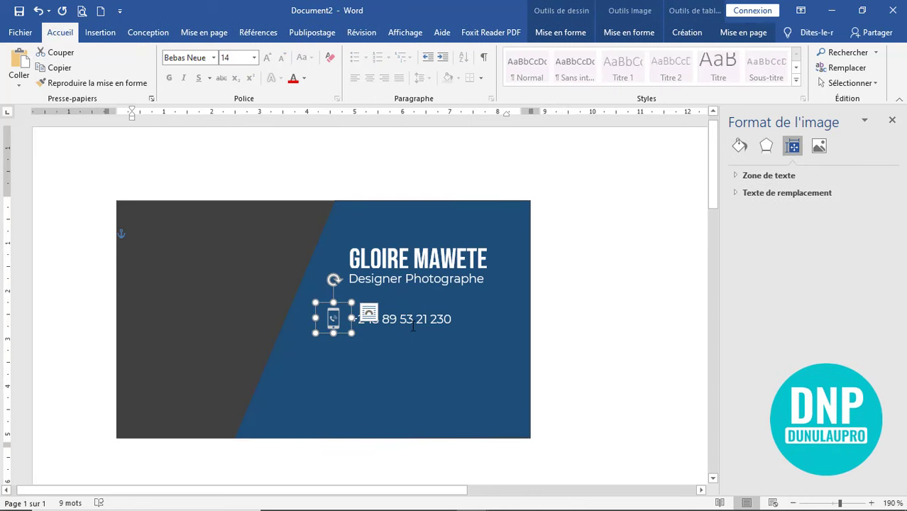
click(413, 325)
shift+click(334, 324)
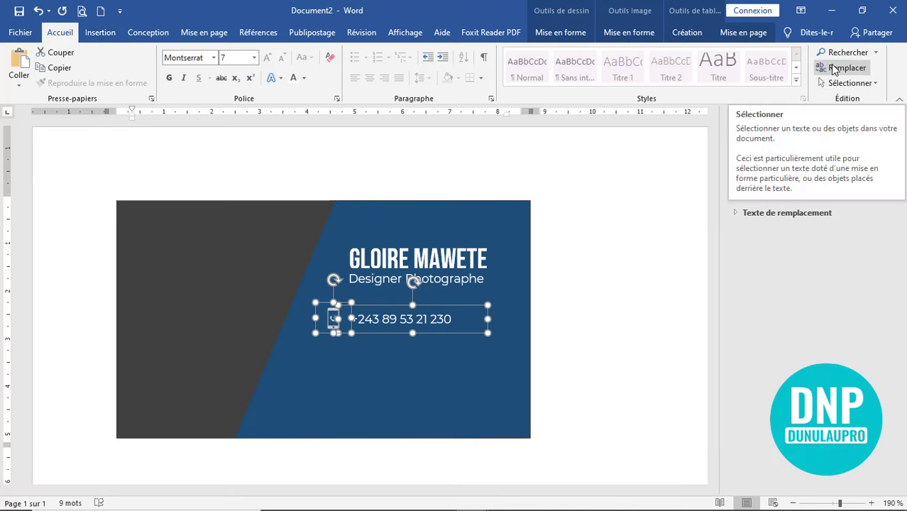
click(740, 34)
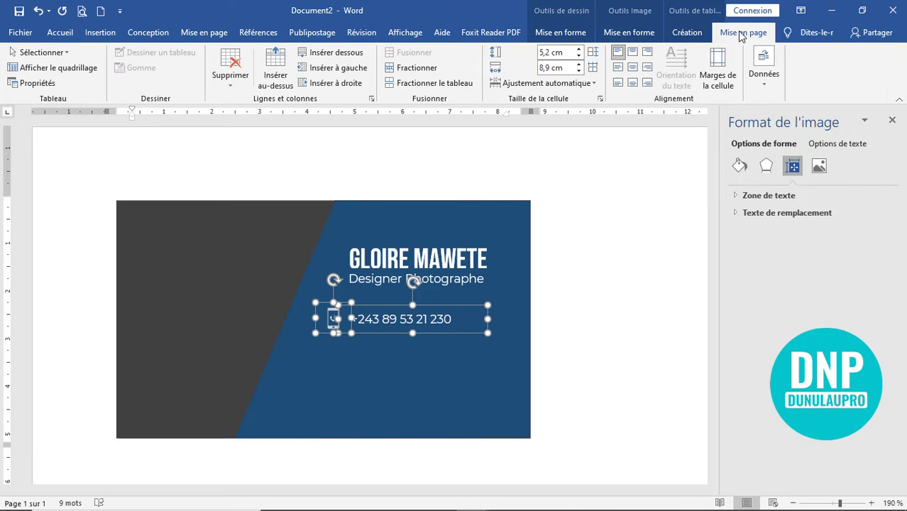
click(625, 34)
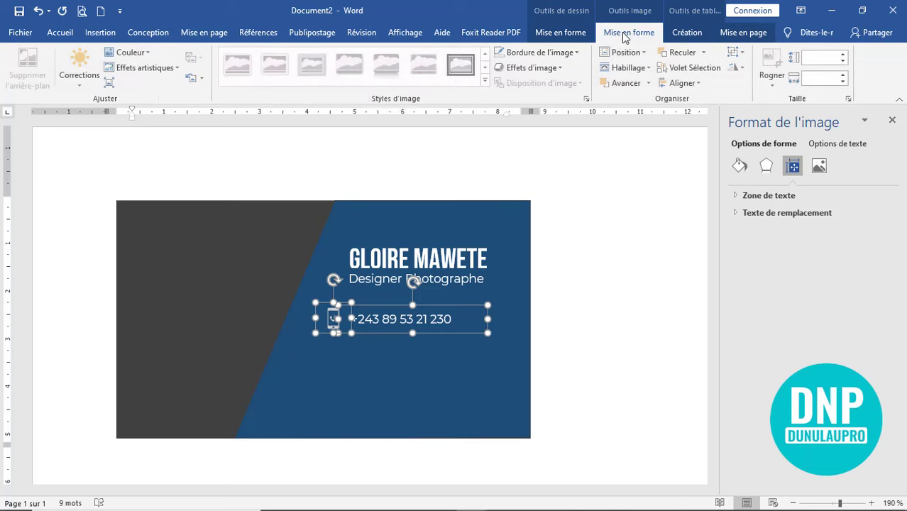
click(744, 57)
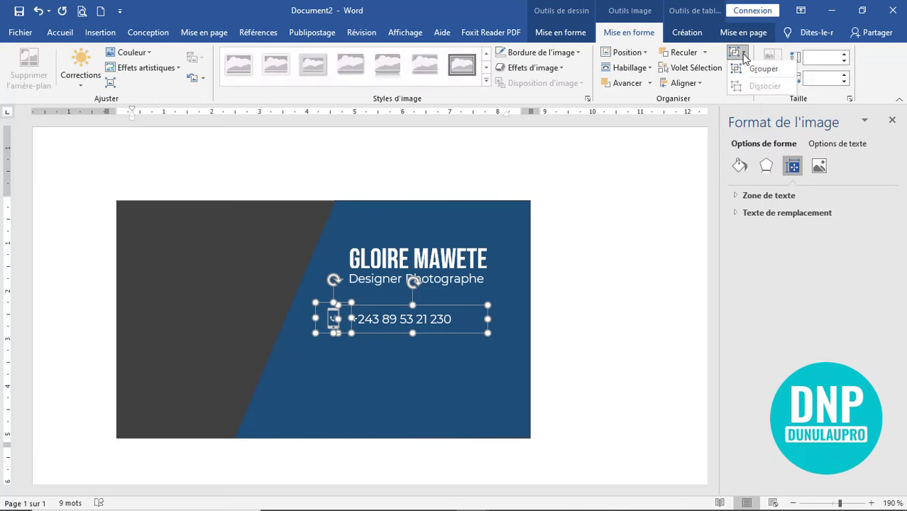
click(751, 69)
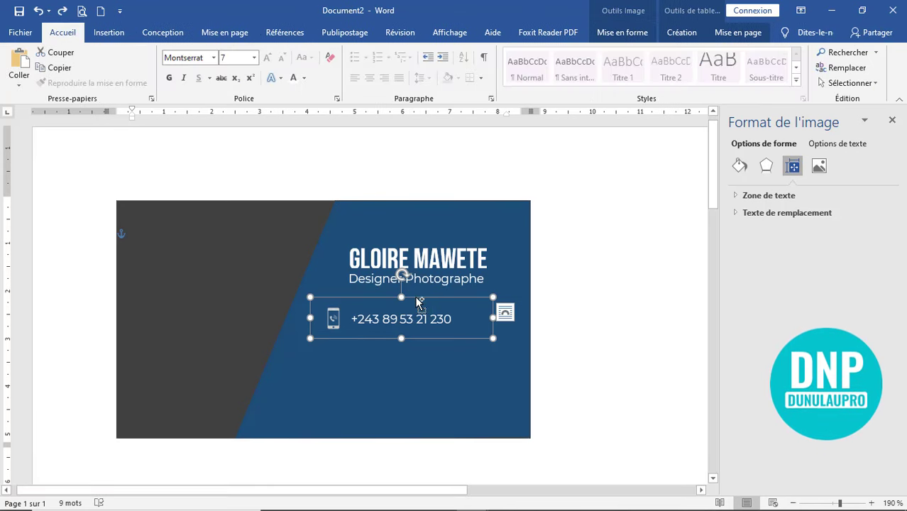
- Copy the phone group below the first line and select the copy's number for replacing
click(415, 296)
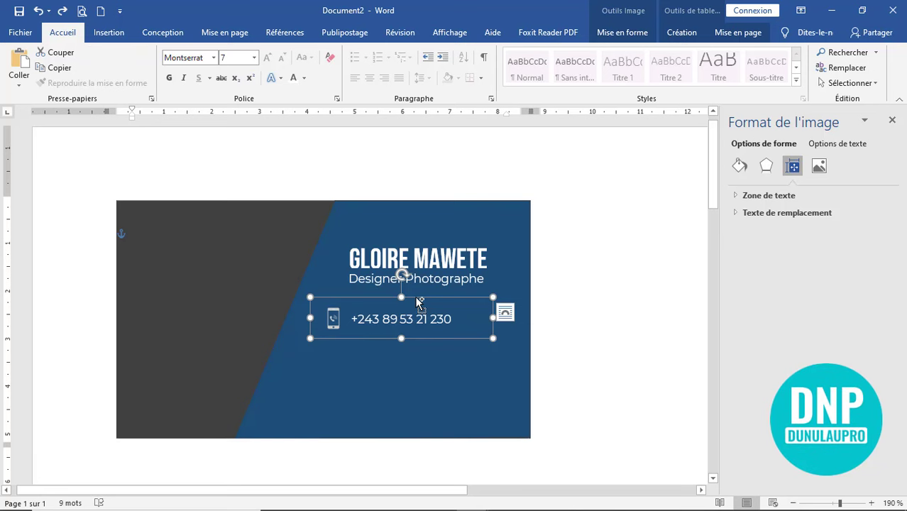
key(Escape)
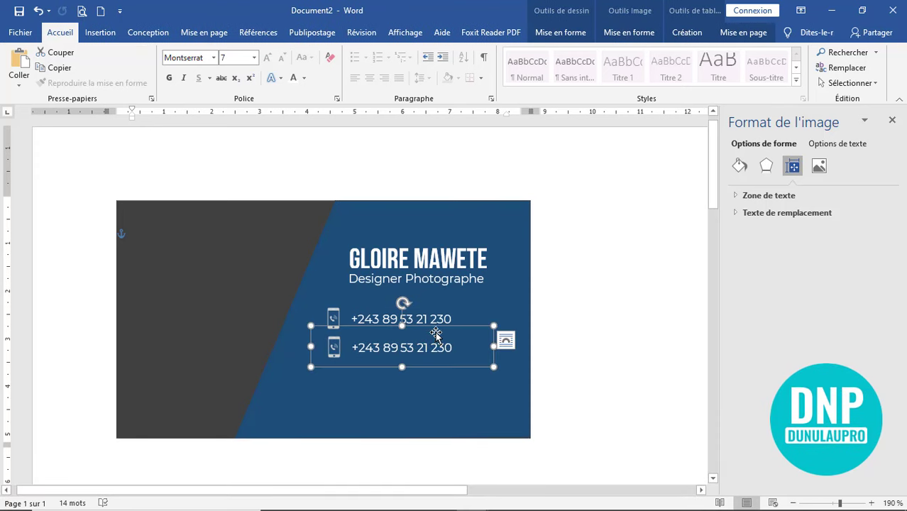
drag(436, 333, 436, 332)
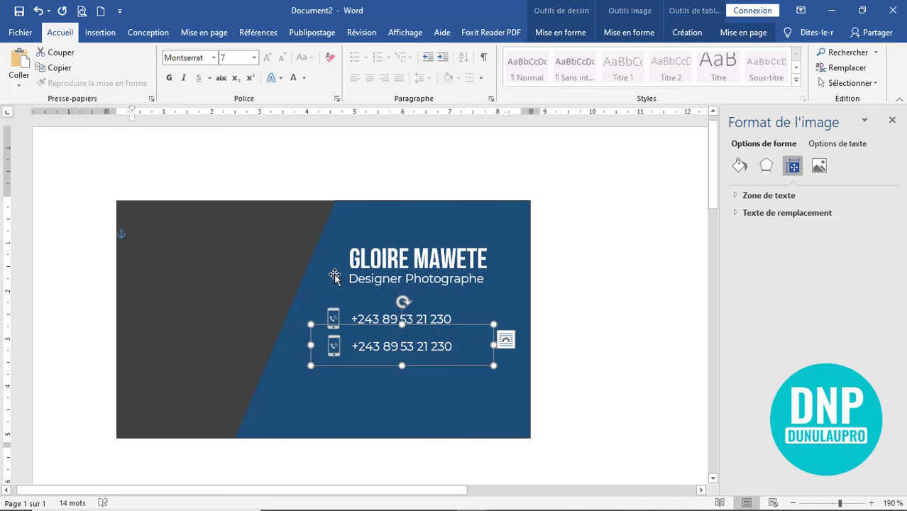
click(613, 371)
click(440, 347)
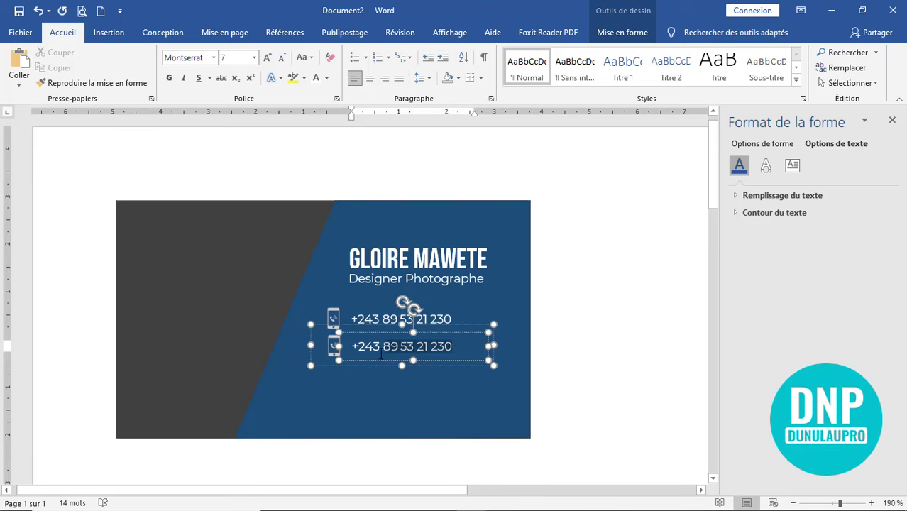
triple_click(355, 348)
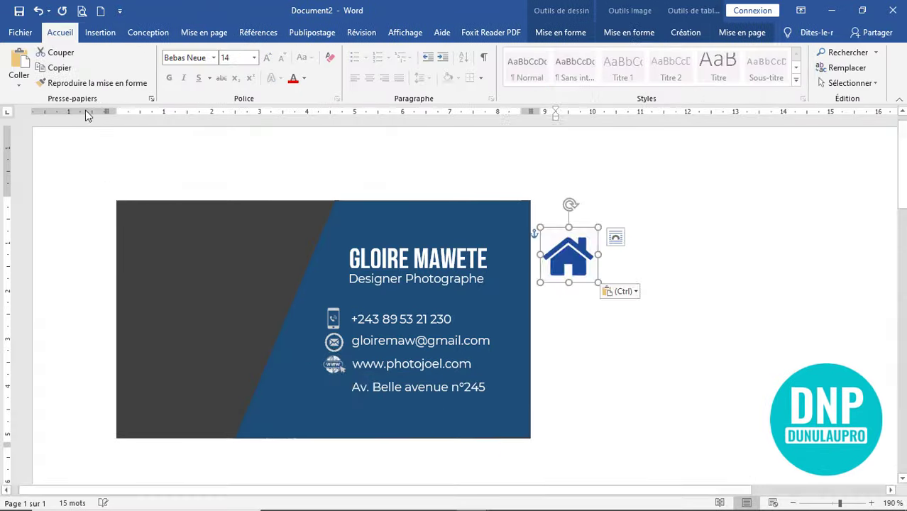
- Move the house icon next to the address line
drag(350, 374, 364, 385)
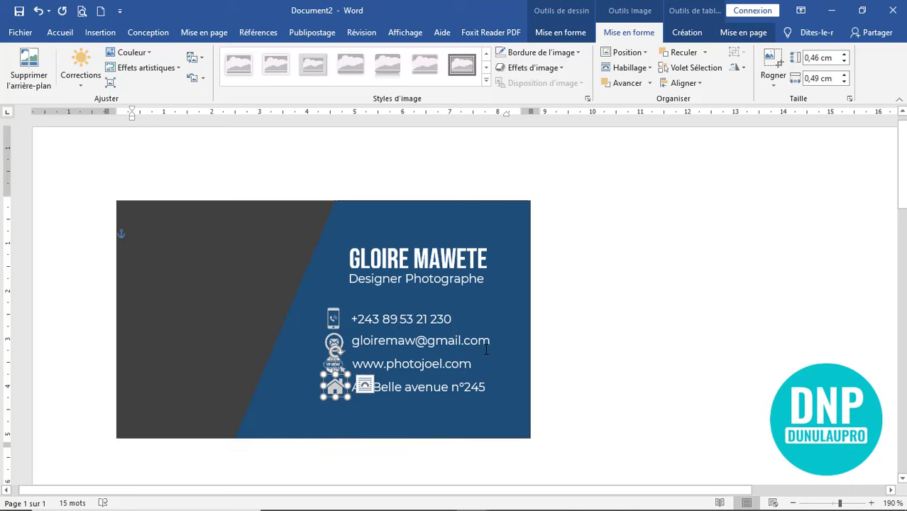
click(586, 367)
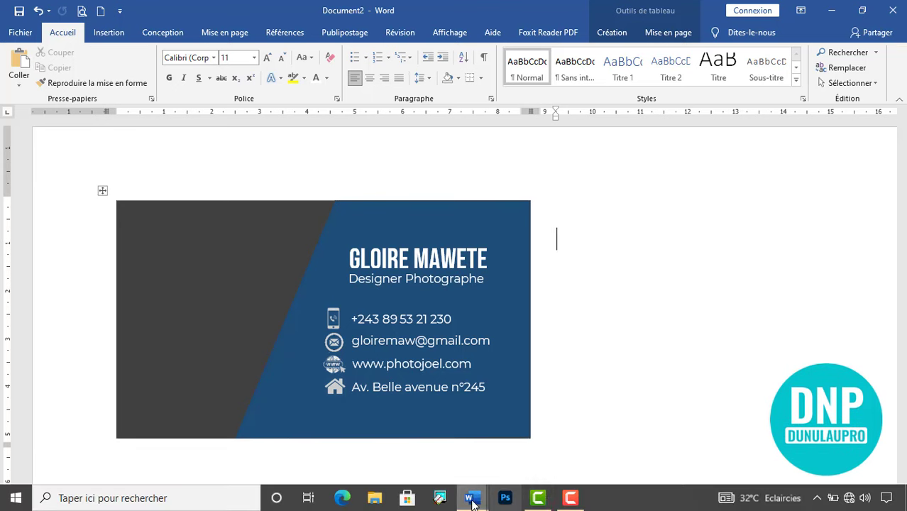
- Copy the camera image from element travail1.docx and paste it into the business card document
mouse_move(471, 498)
click(426, 448)
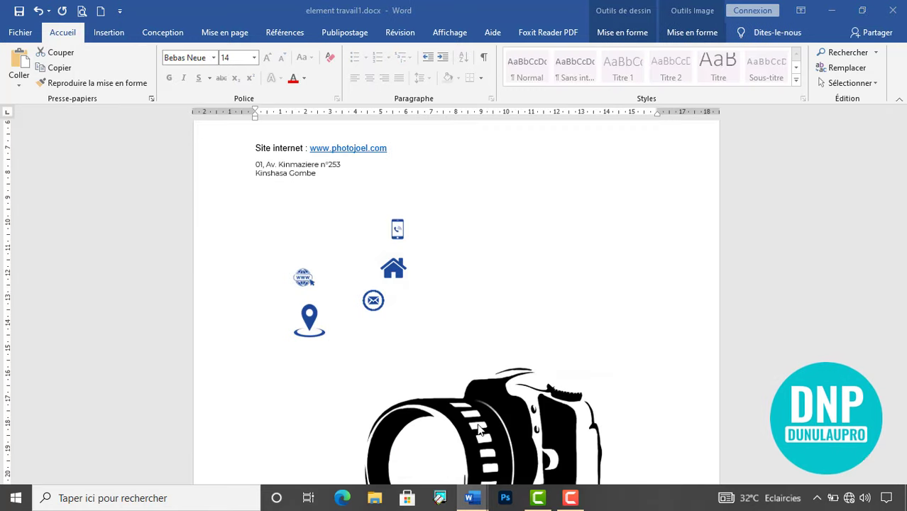
click(541, 419)
right_click(539, 424)
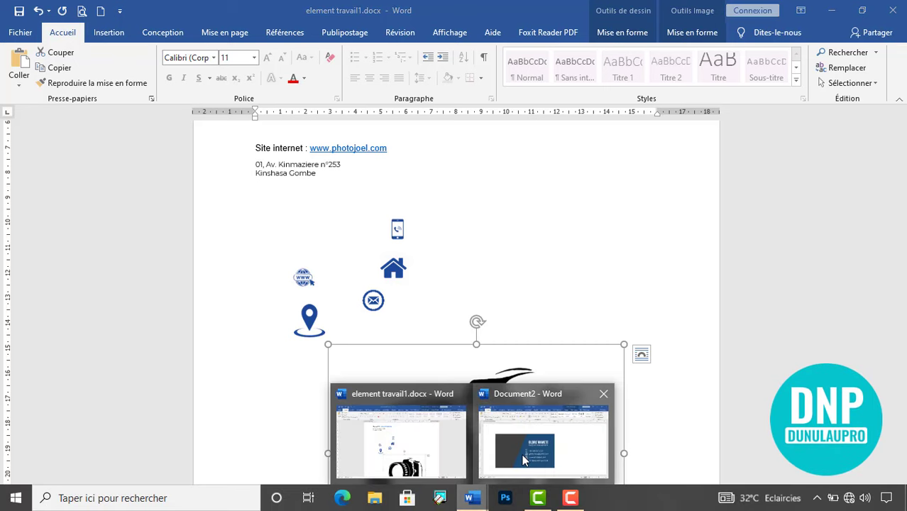
click(523, 460)
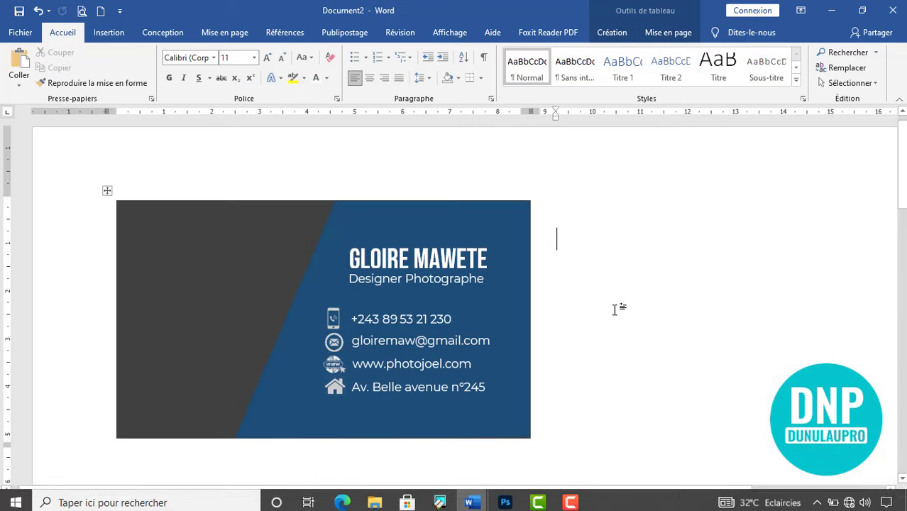
click(18, 62)
click(552, 249)
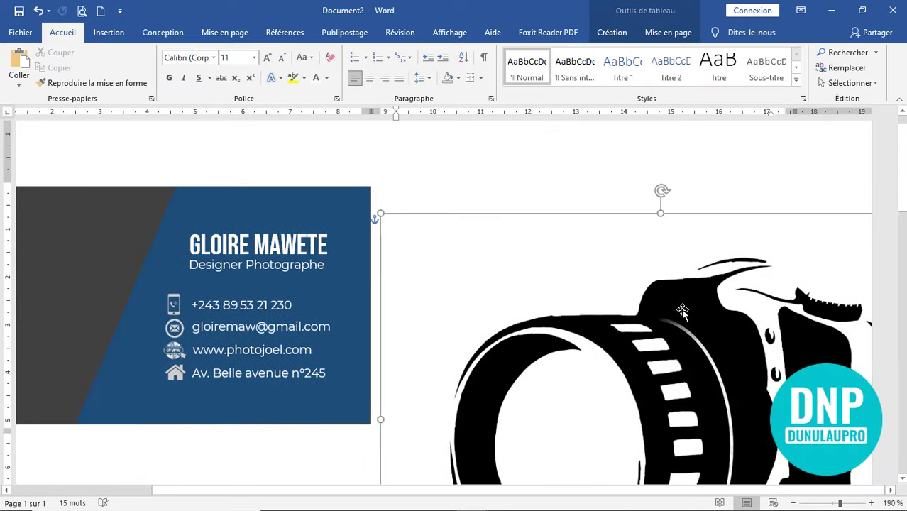
double_click(593, 305)
- Shrink the pasted camera picture using its corner handles
drag(380, 213, 696, 365)
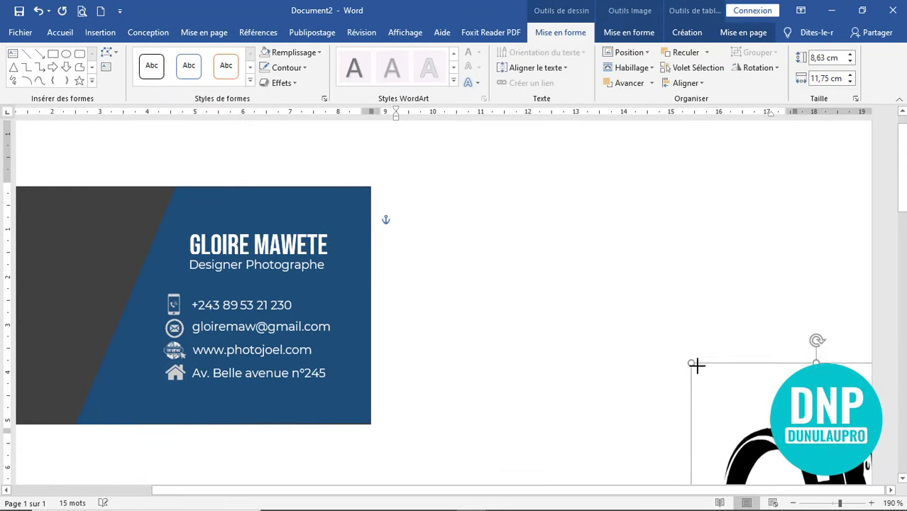
scroll(696, 319, down, 3)
drag(701, 270, 545, 253)
scroll(545, 253, up, 4)
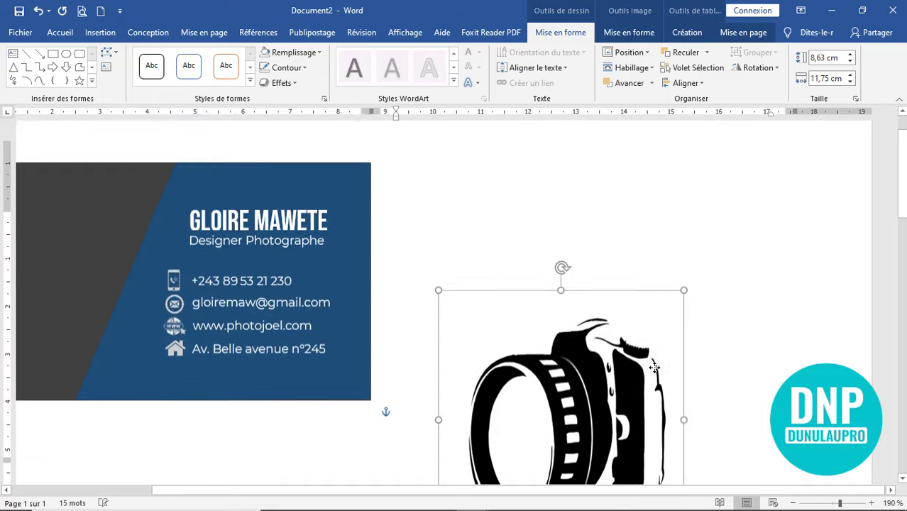
drag(683, 344, 659, 415)
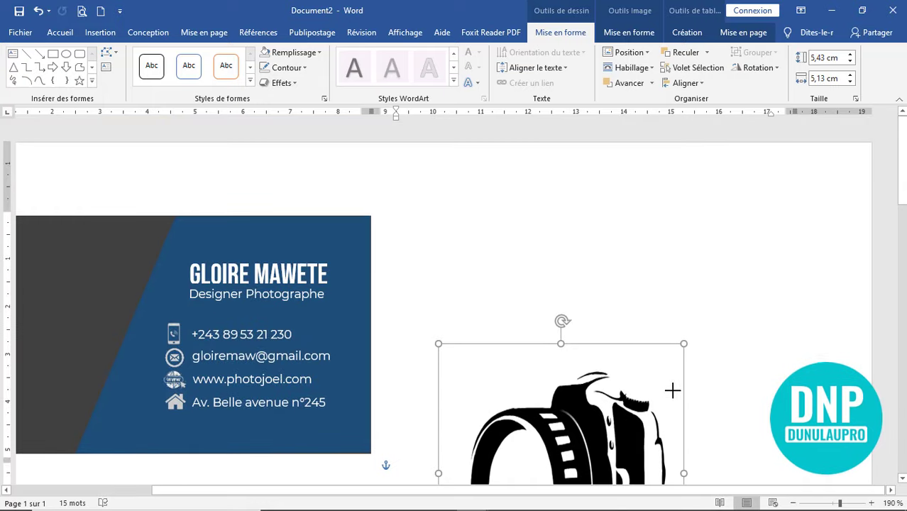
scroll(646, 353, down, 6)
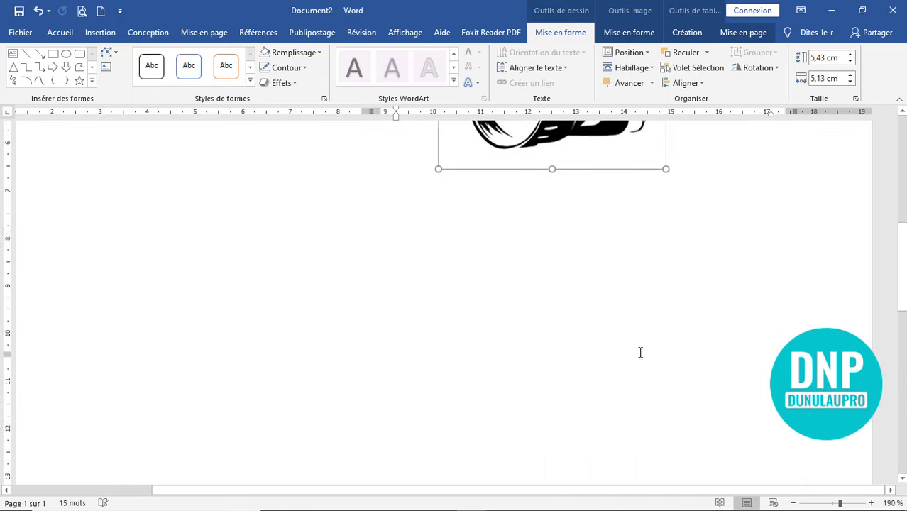
scroll(639, 353, up, 2)
scroll(660, 362, up, 4)
scroll(659, 429, down, 4)
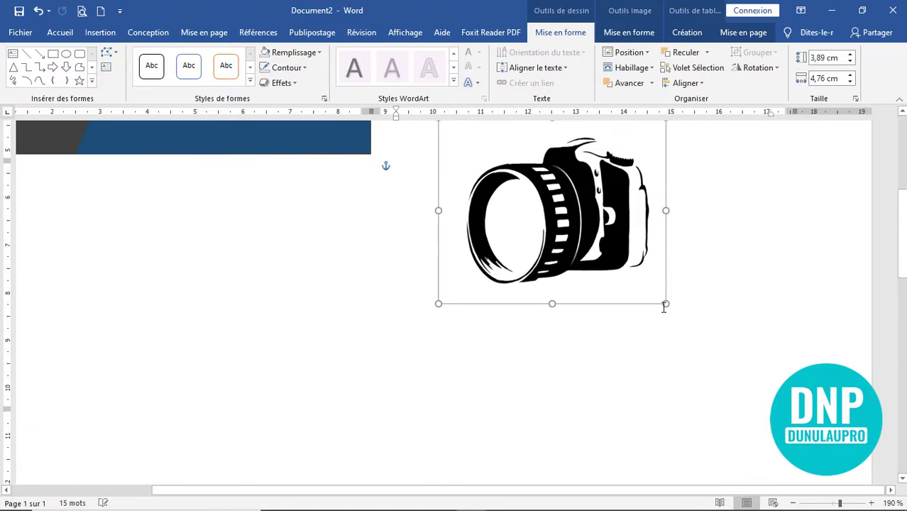
drag(663, 304, 624, 182)
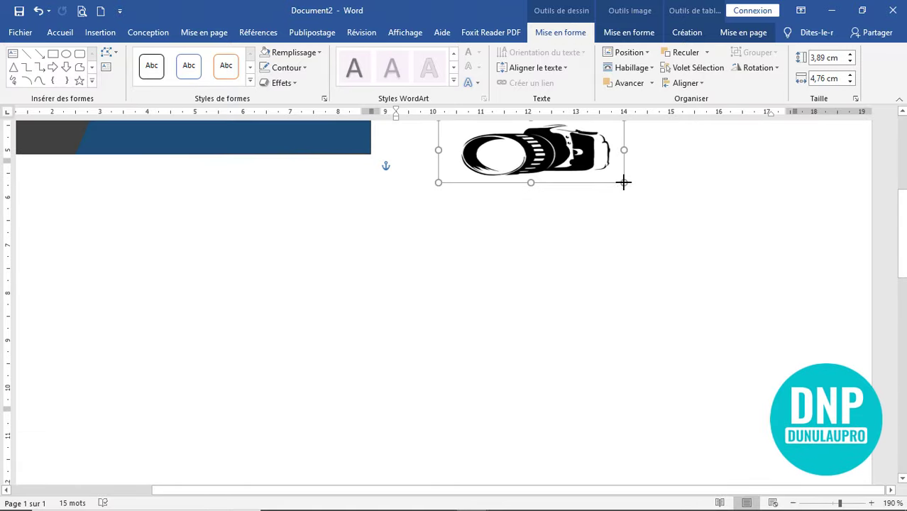
scroll(639, 325, up, 1)
scroll(639, 325, up, 1)
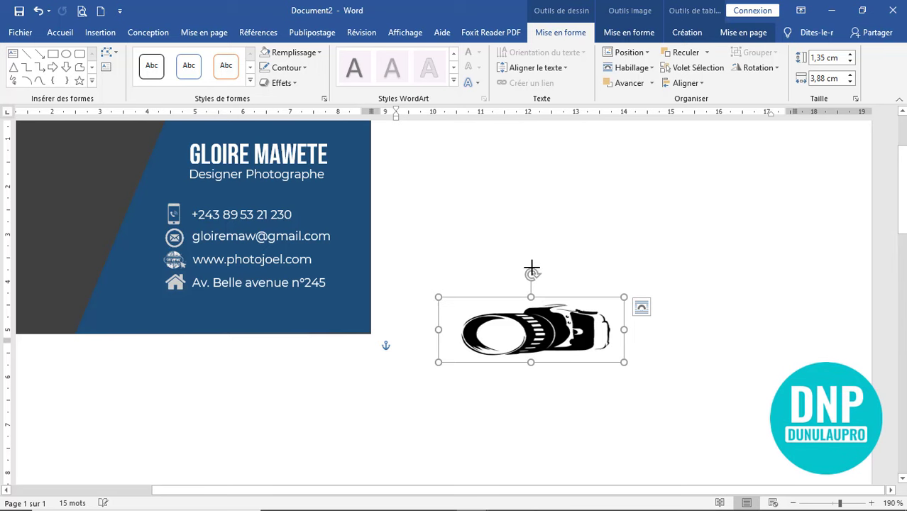
drag(531, 293, 529, 225)
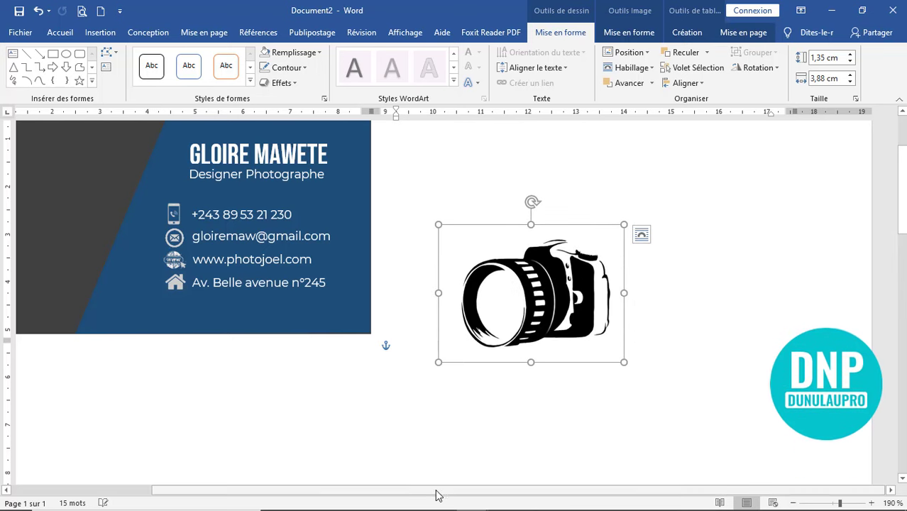
drag(436, 490, 337, 489)
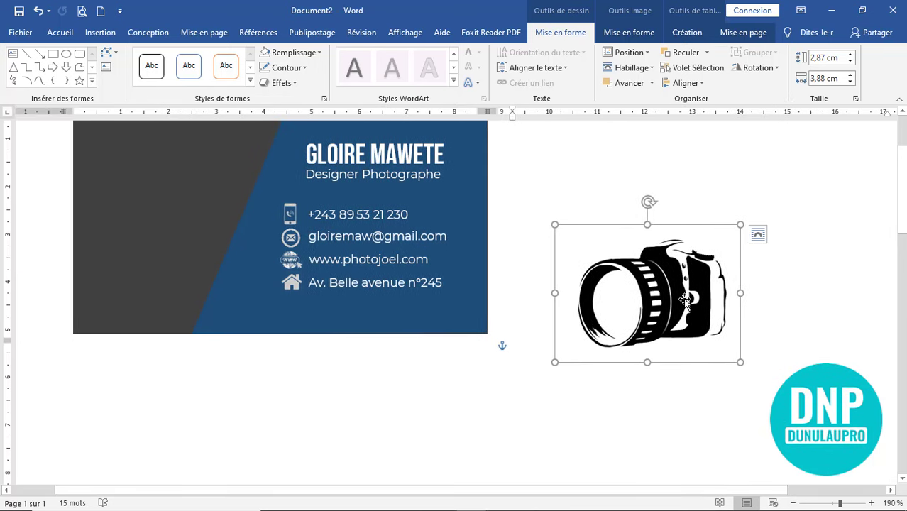
drag(684, 300, 236, 312)
scroll(511, 385, up, 1)
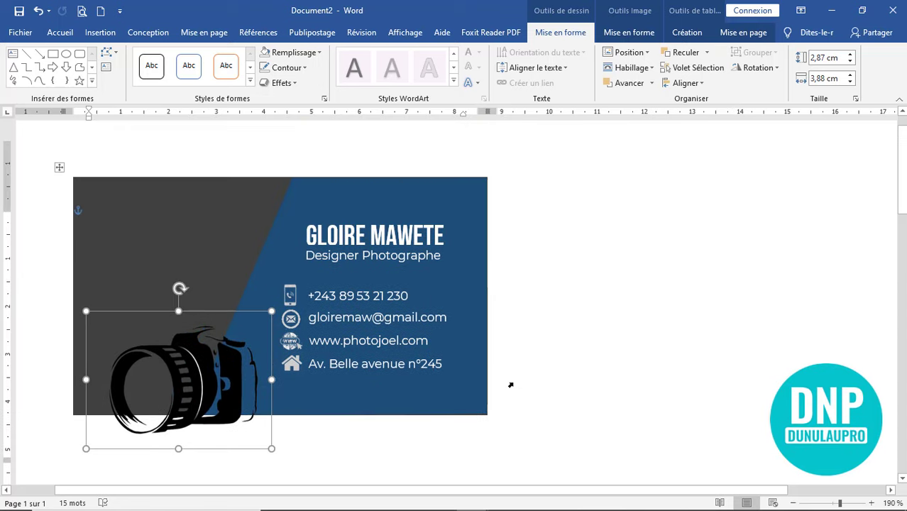
scroll(510, 385, up, 1)
- Place the camera on the dark grey panel and fine-tune it to 2,55 × 3,08 cm
drag(272, 350, 214, 371)
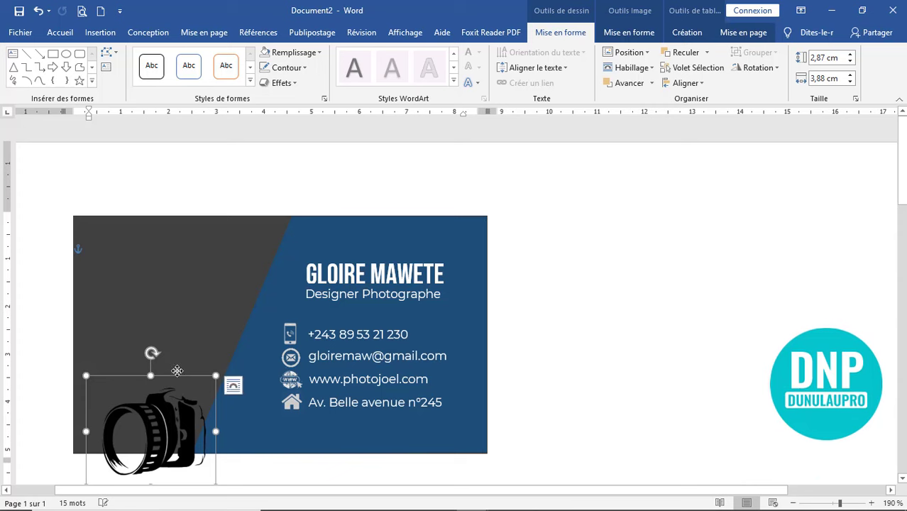
drag(158, 433, 173, 320)
key(Left)
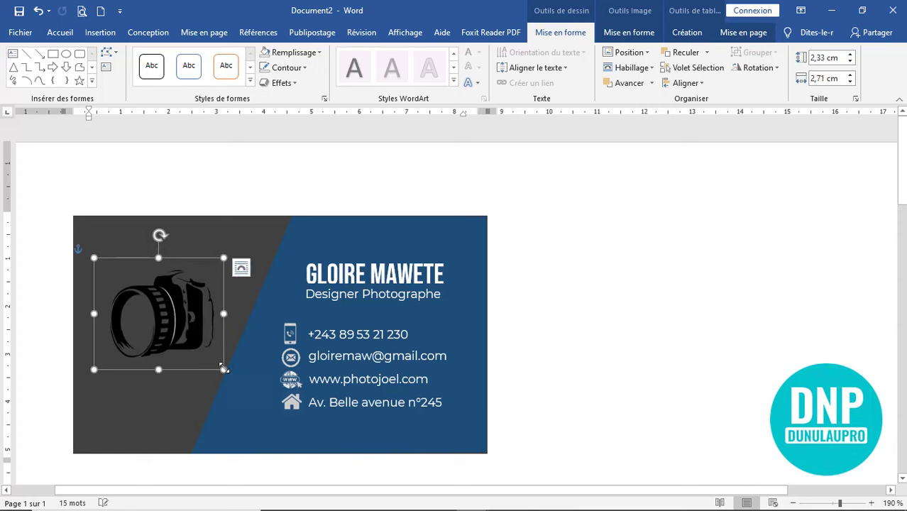
drag(221, 369, 234, 373)
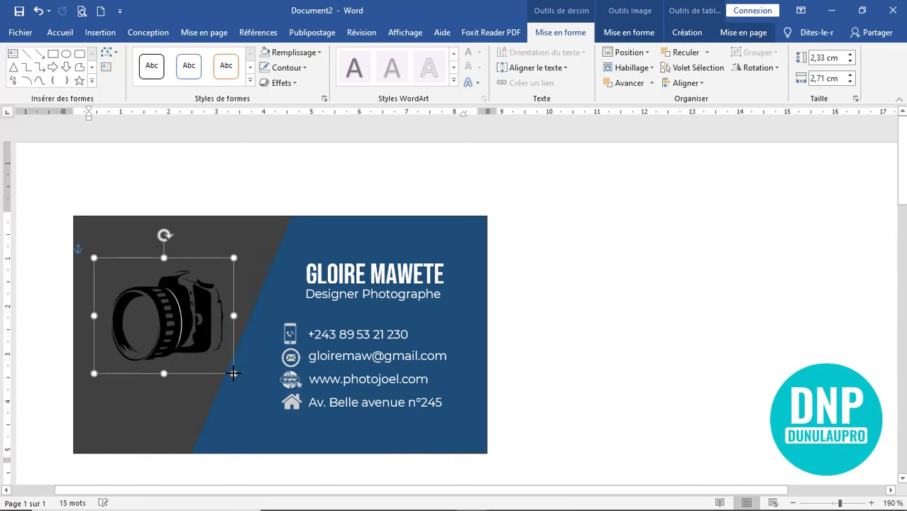
drag(177, 328, 170, 324)
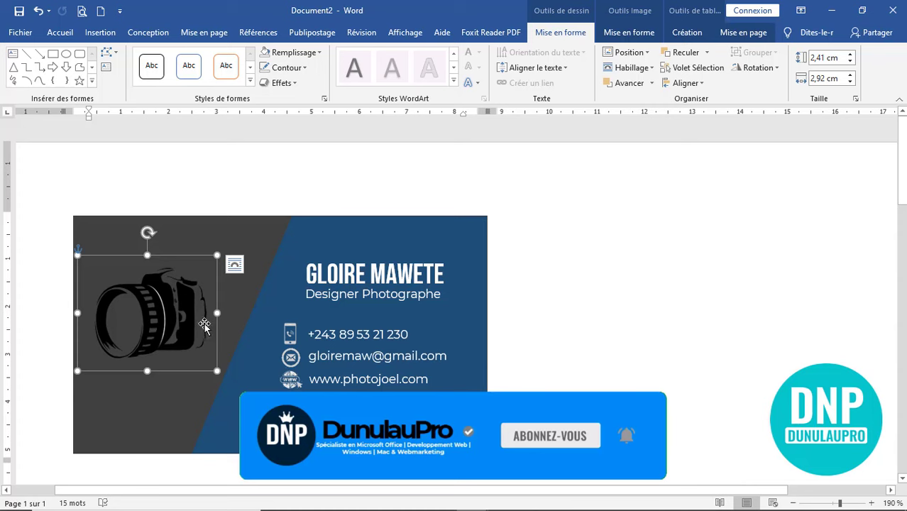
click(703, 337)
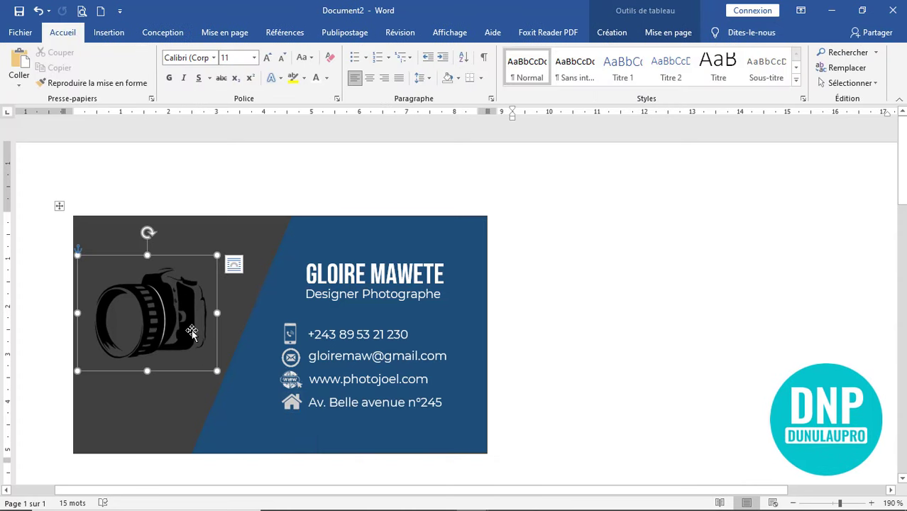
double_click(198, 309)
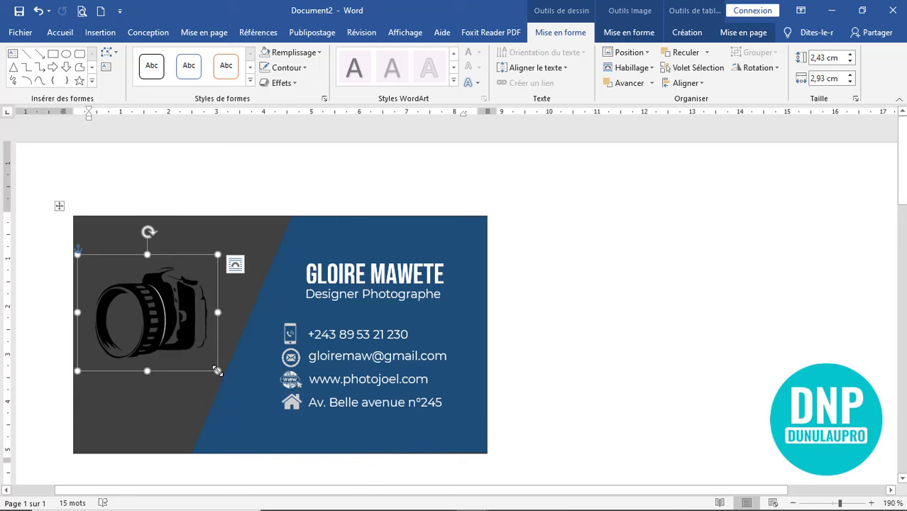
drag(217, 371, 224, 377)
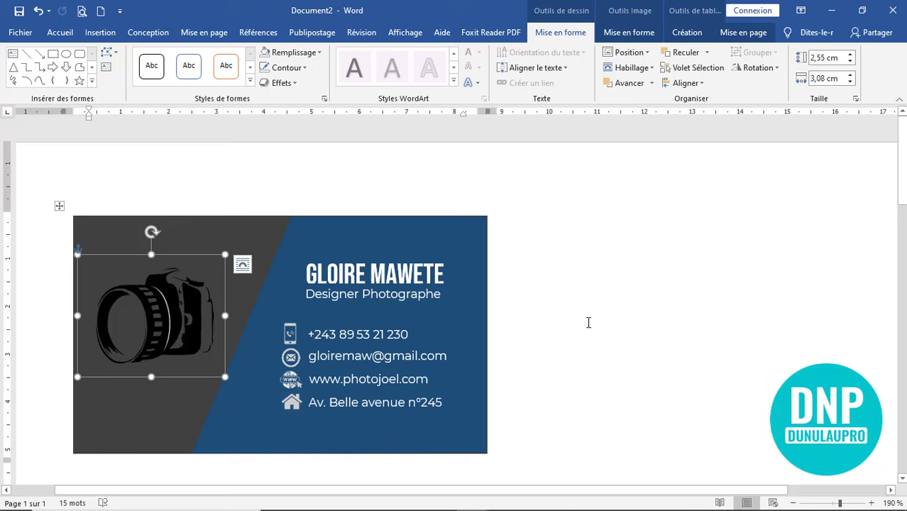
click(511, 253)
click(165, 319)
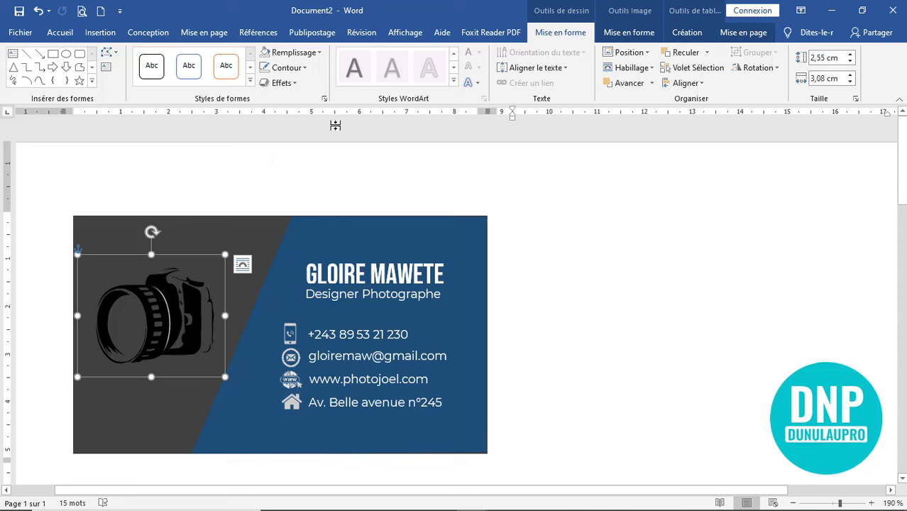
click(631, 36)
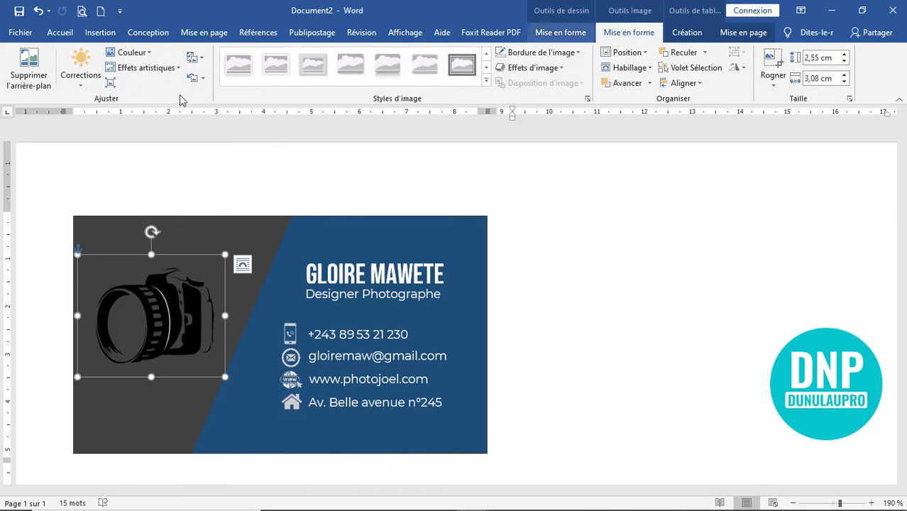
- Recolour the camera picture with the 'Or, couleur accent 4 claire' preset
click(142, 55)
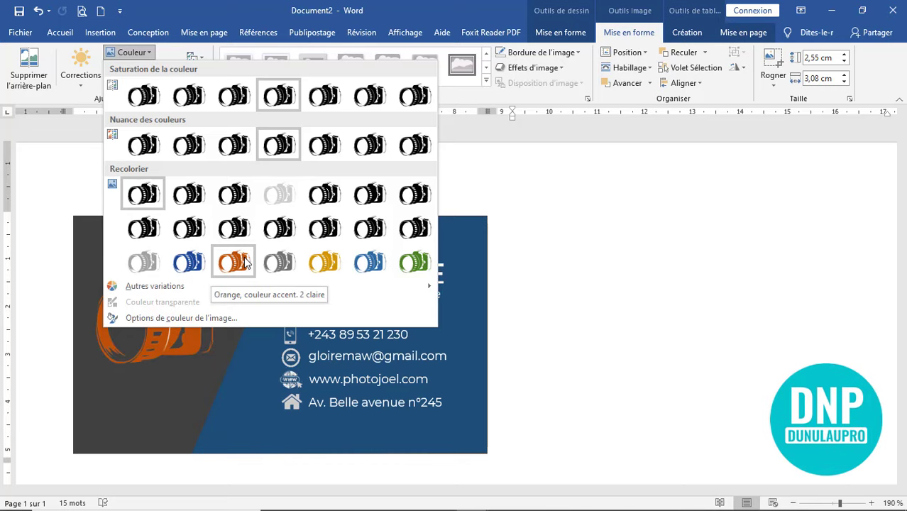
click(322, 262)
click(641, 307)
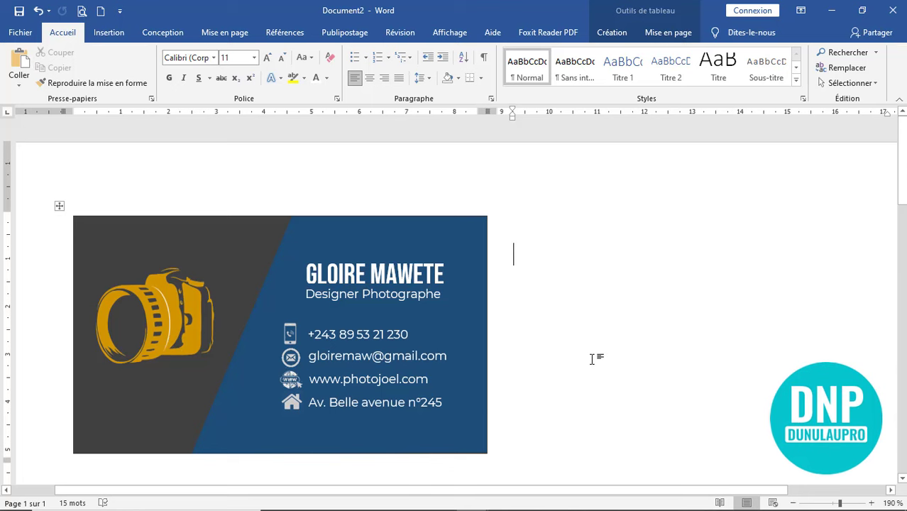
scroll(591, 358, down, 3)
scroll(592, 358, up, 3)
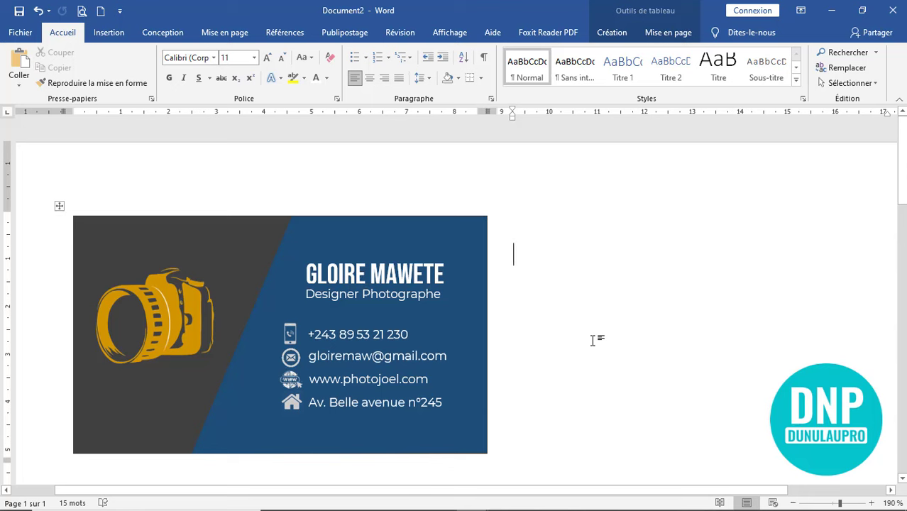
click(372, 402)
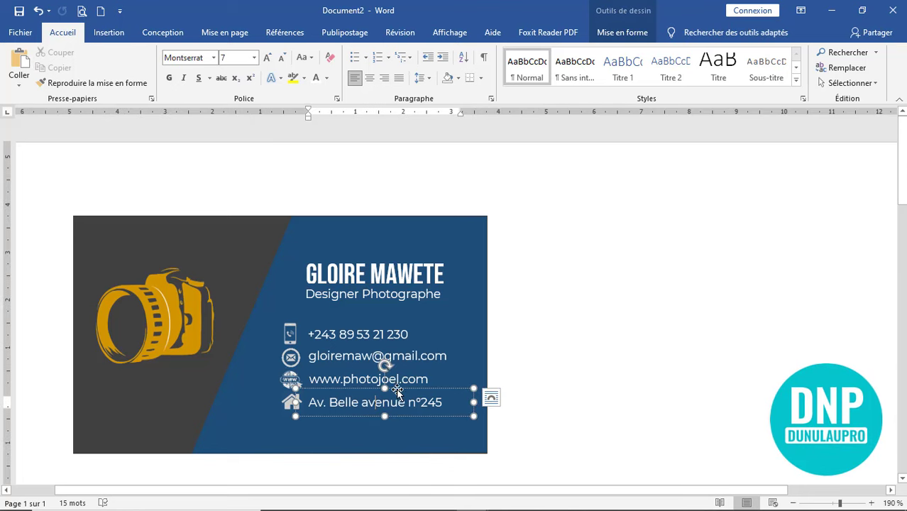
- Copy the name box onto the grey panel, retype it as JOEL PHOTO, and place it top-left
click(431, 294)
click(414, 273)
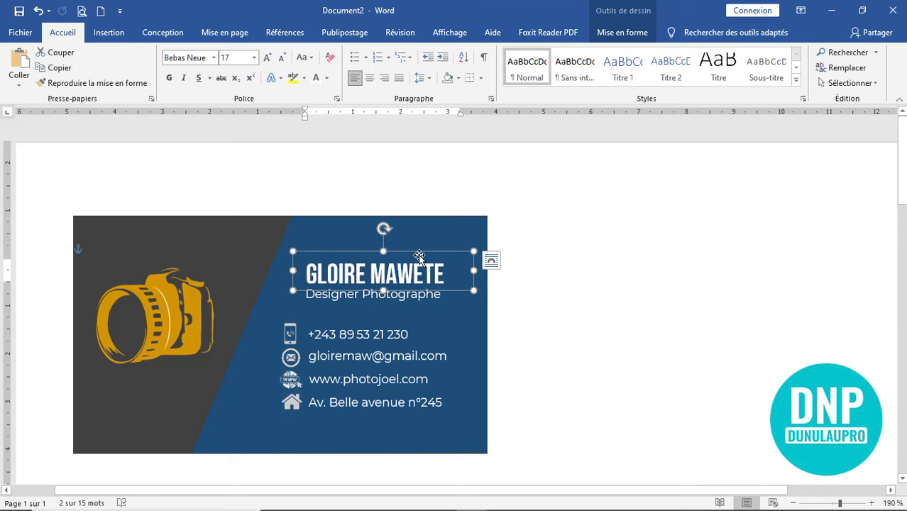
click(491, 260)
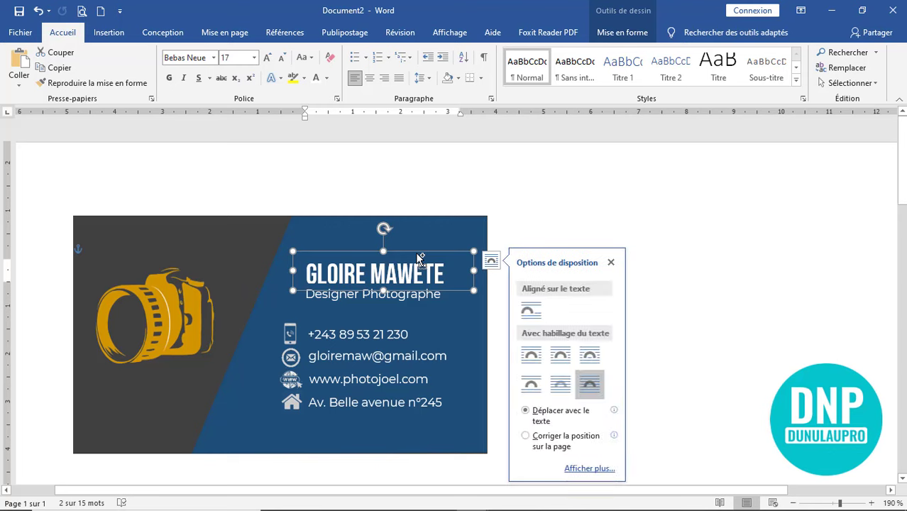
drag(417, 256, 239, 233)
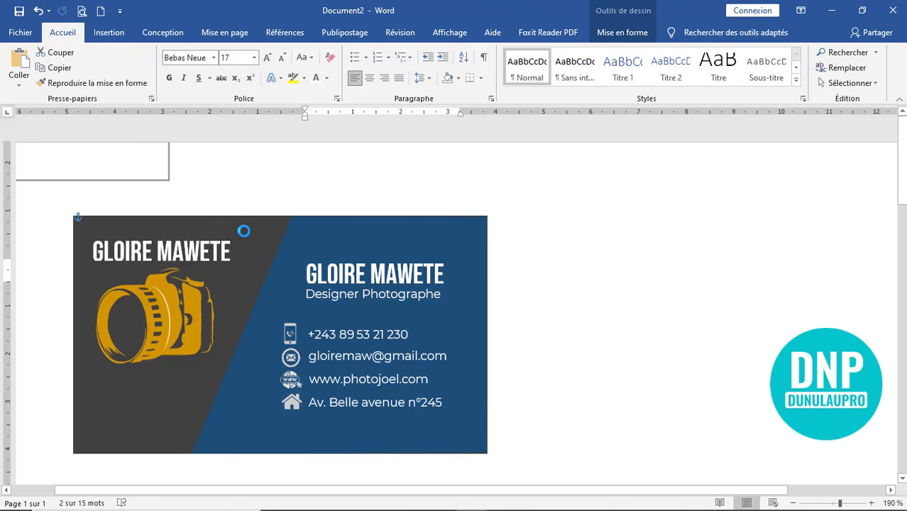
click(234, 245)
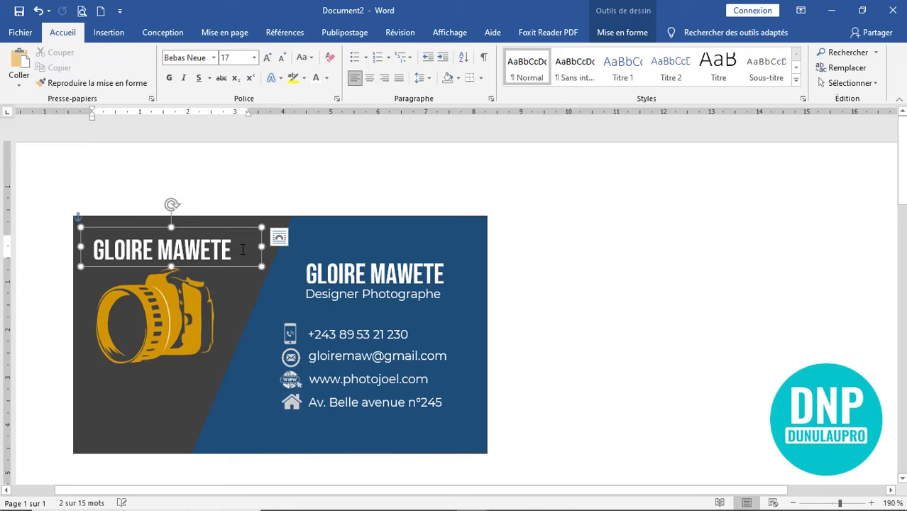
drag(144, 249, 94, 249)
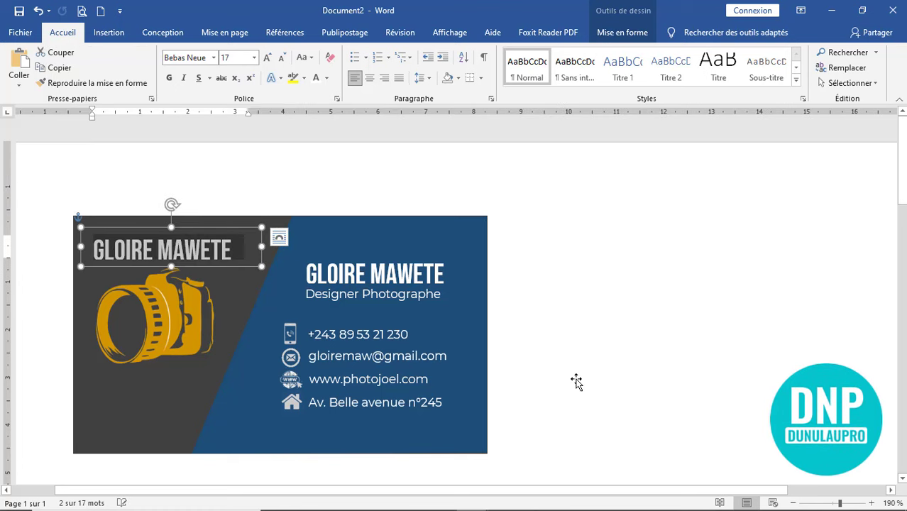
text(J)
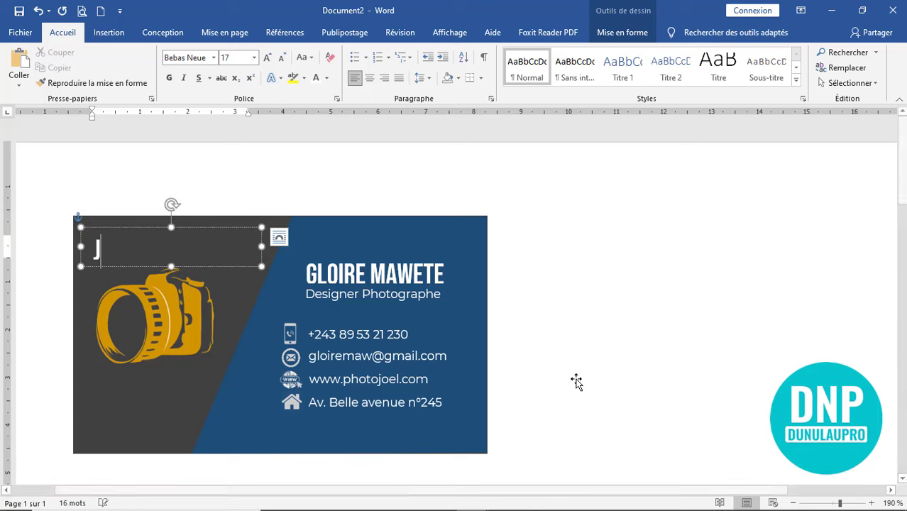
text(OEL PHOTO)
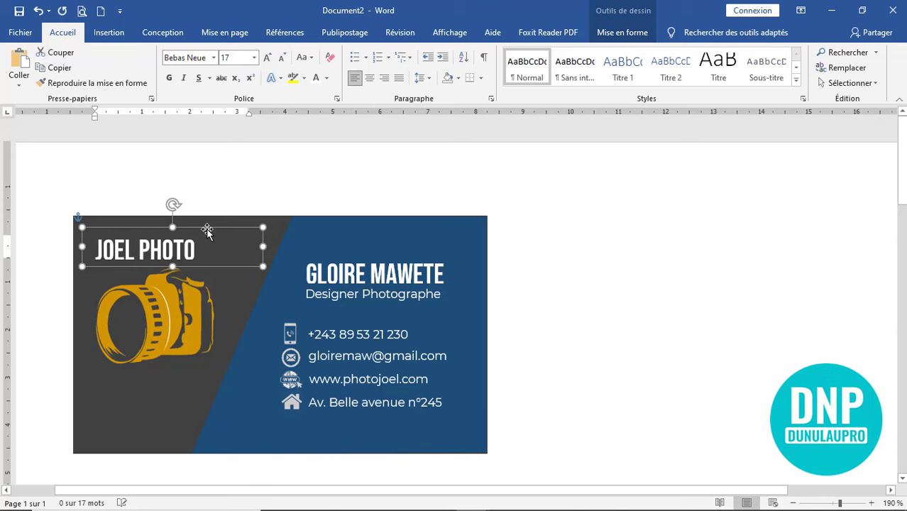
drag(206, 231, 210, 231)
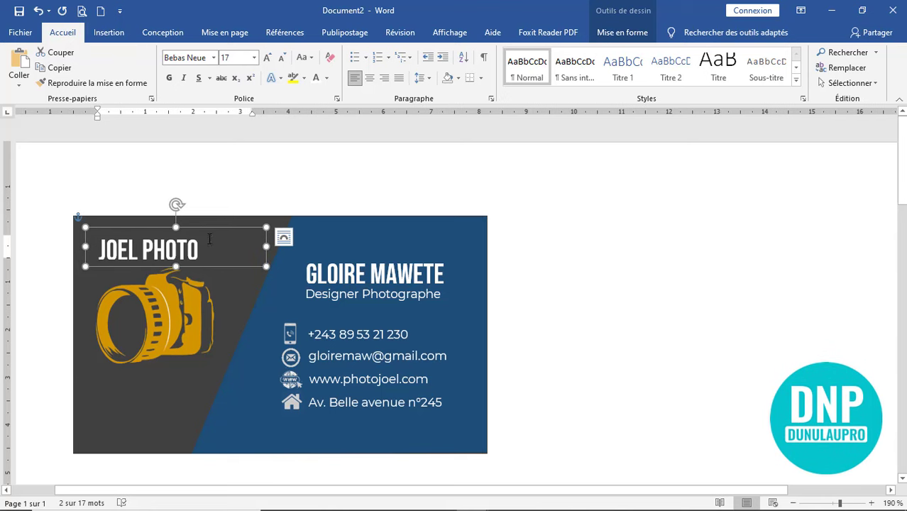
- Set the heading's font colour to gold, then switch the word PHOTO back to white
click(123, 35)
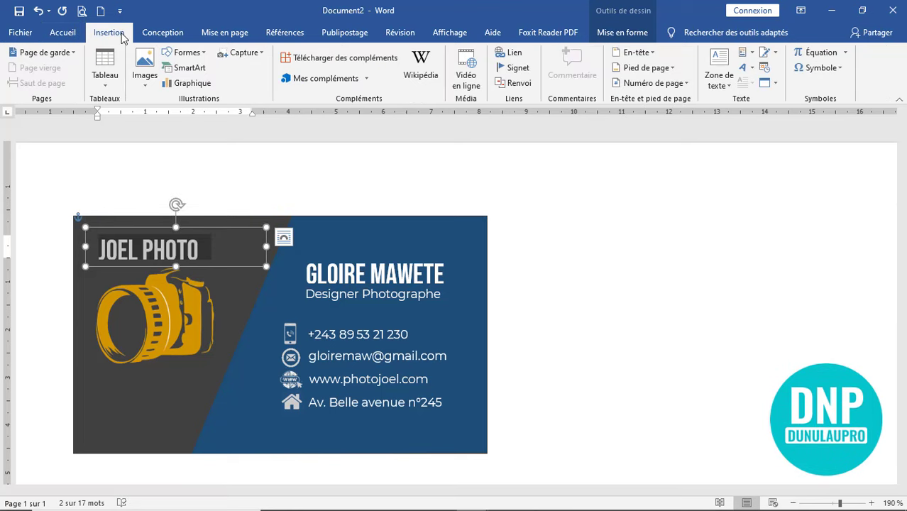
click(204, 54)
click(203, 55)
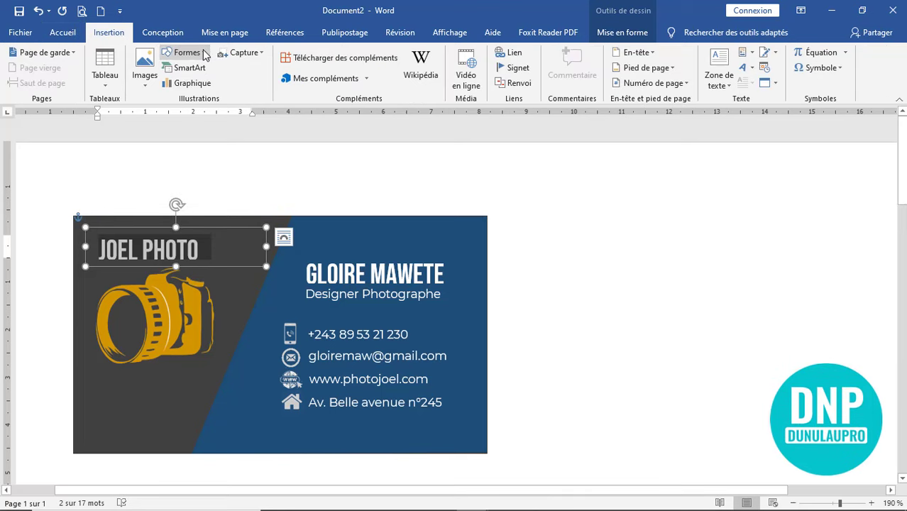
click(62, 34)
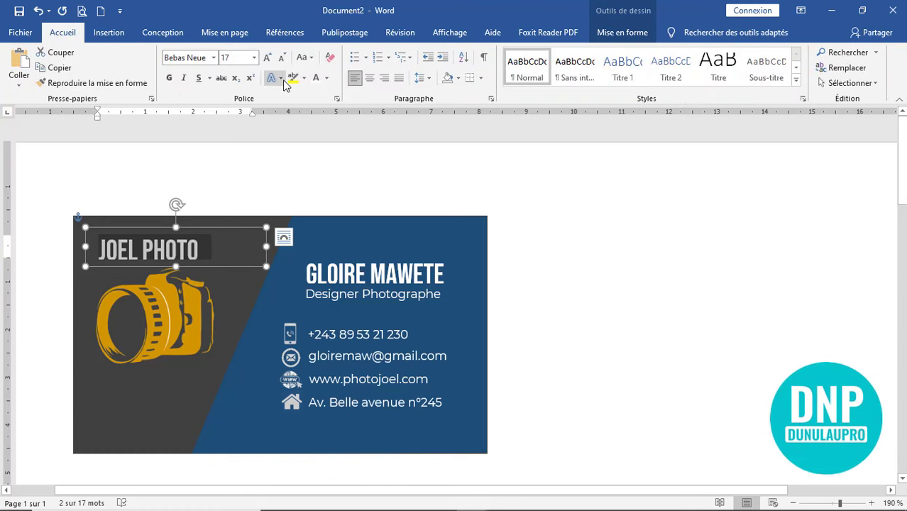
click(326, 79)
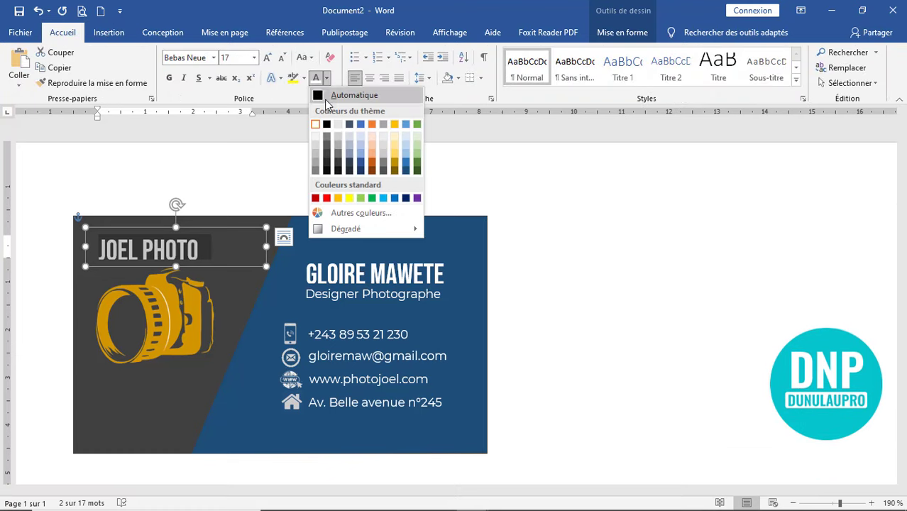
click(338, 198)
drag(100, 249, 199, 250)
click(144, 249)
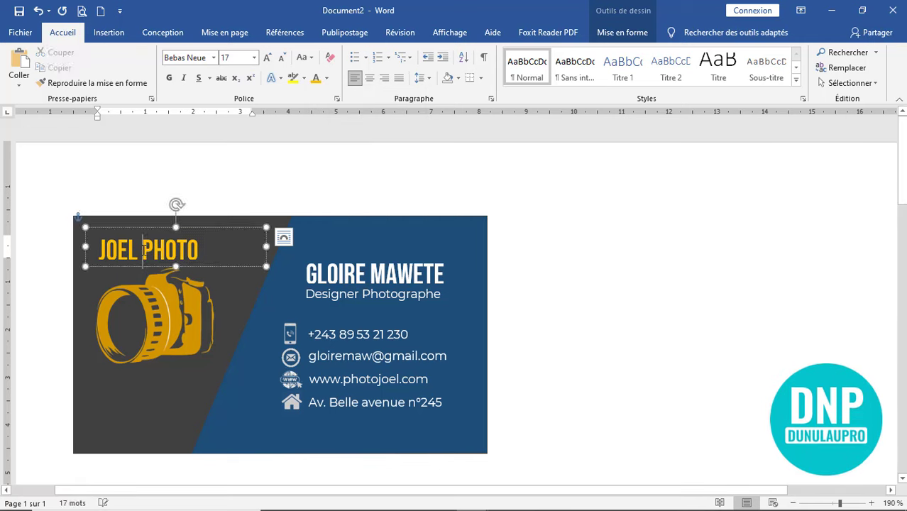
shift+click(216, 254)
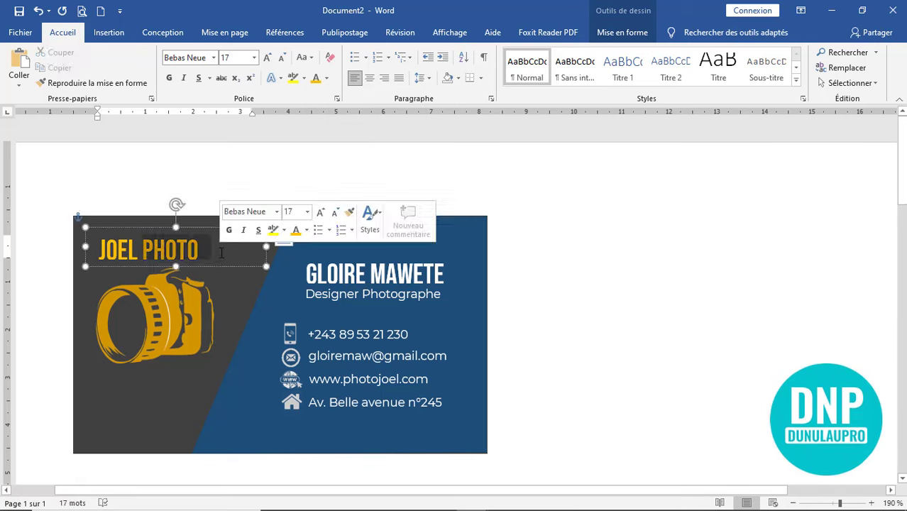
click(327, 79)
click(316, 126)
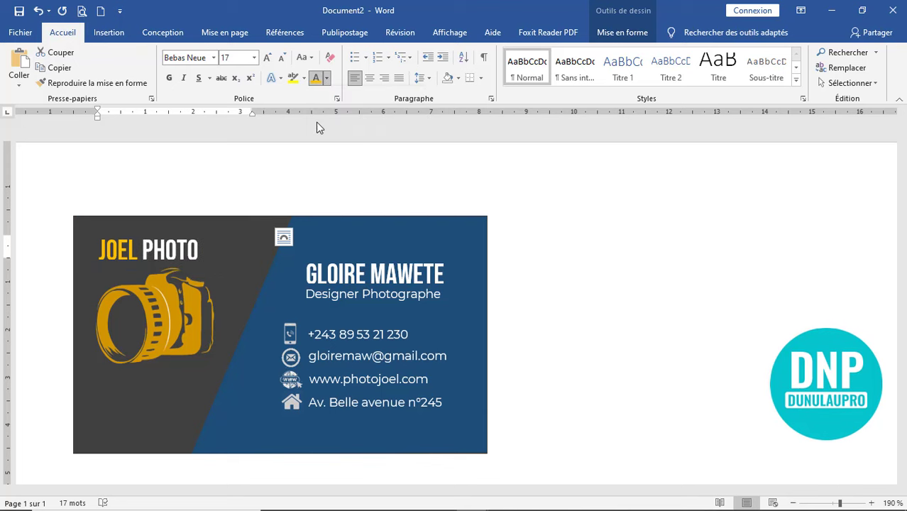
click(561, 342)
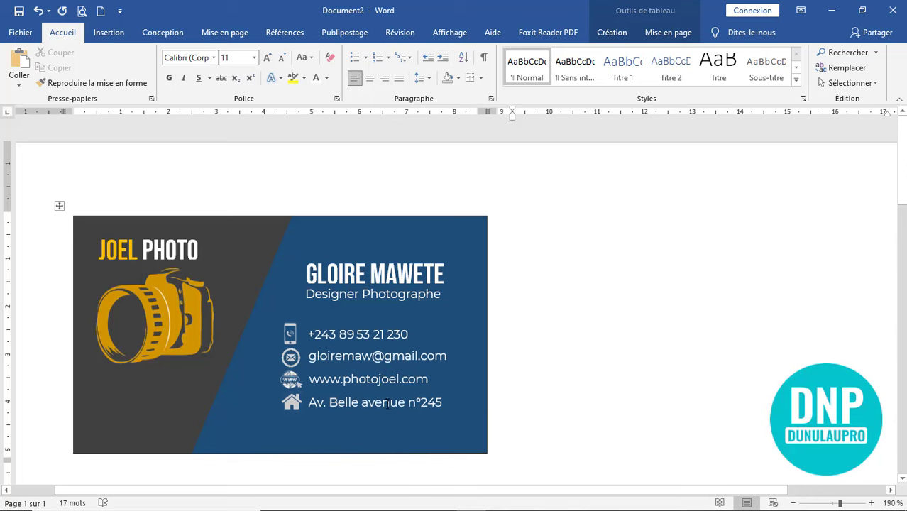
- Duplicate the website text box and place the copy beneath the camera logo
click(387, 363)
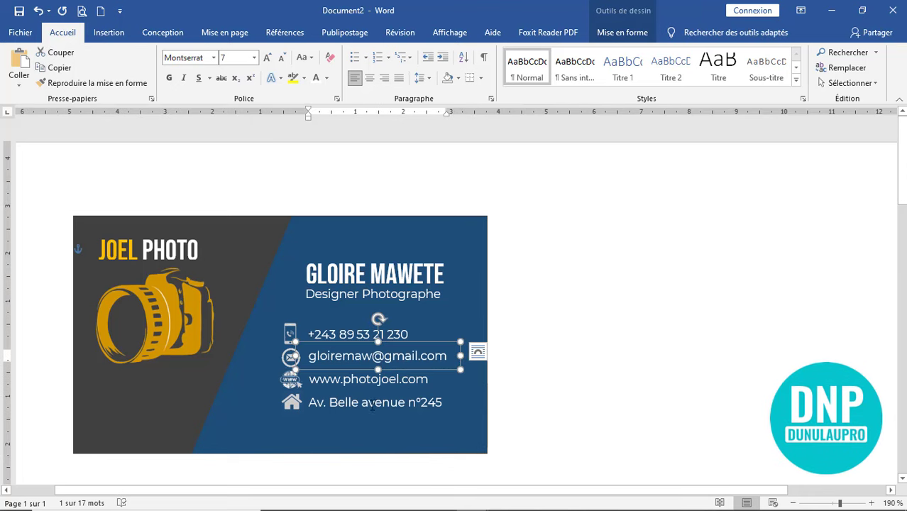
click(360, 386)
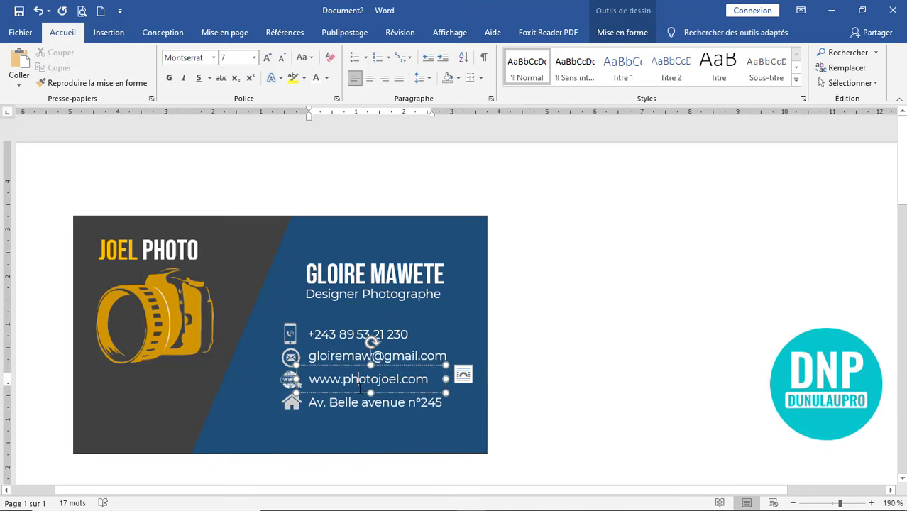
drag(360, 395, 241, 413)
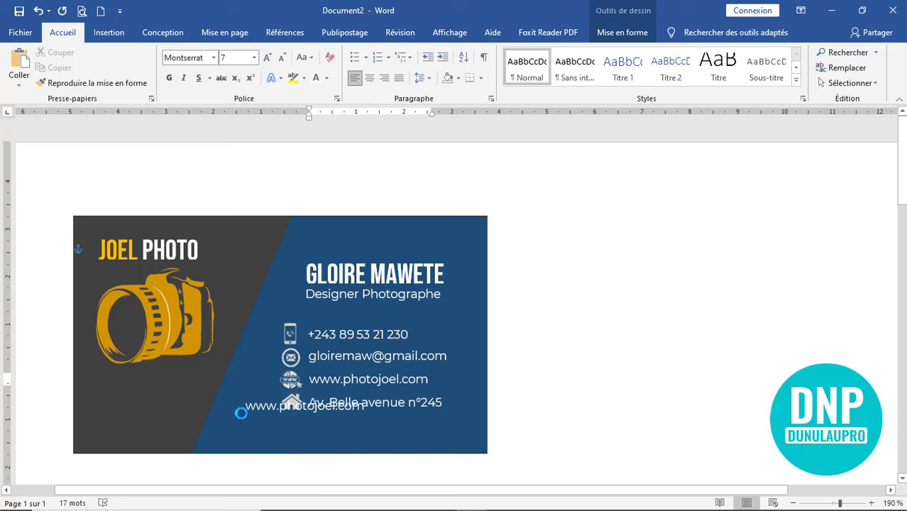
mouse_move(153, 408)
mouse_down()
mouse_move(137, 418)
mouse_move(146, 392)
mouse_up()
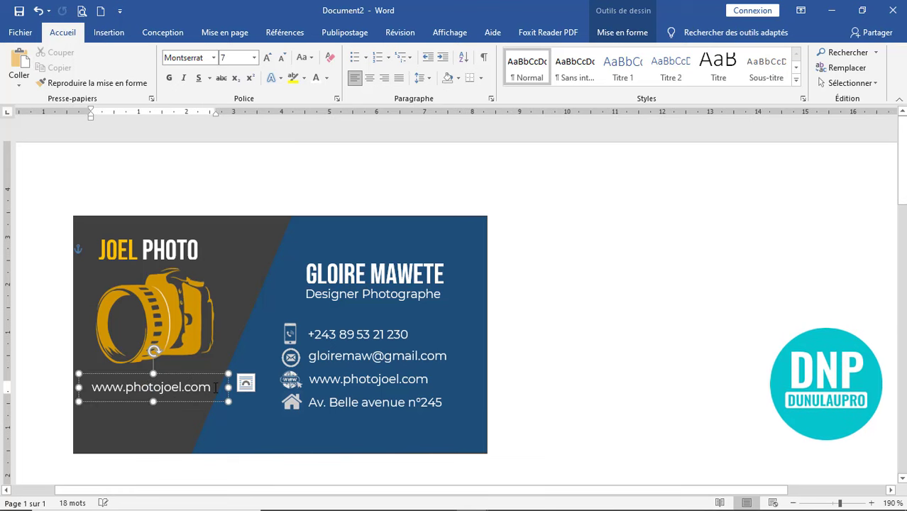
- Replace the copied text with the studio's street address
double_click(87, 389)
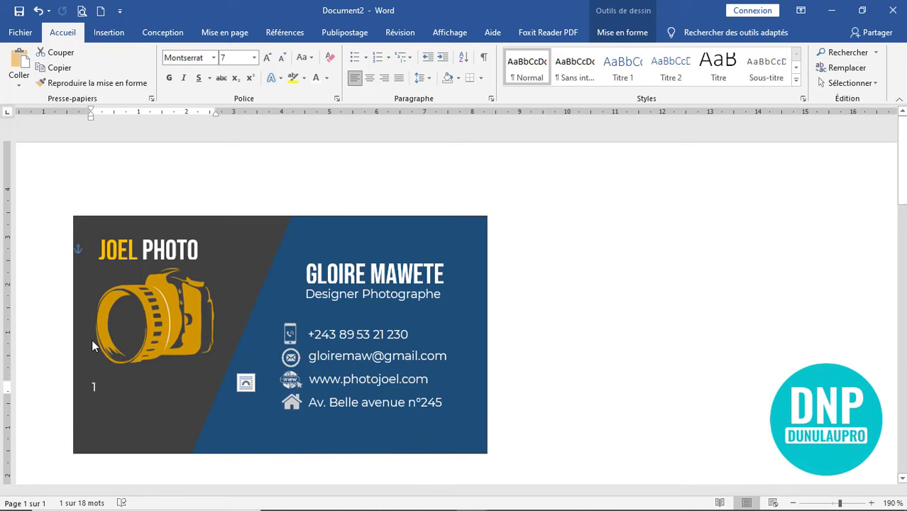
text(23n)
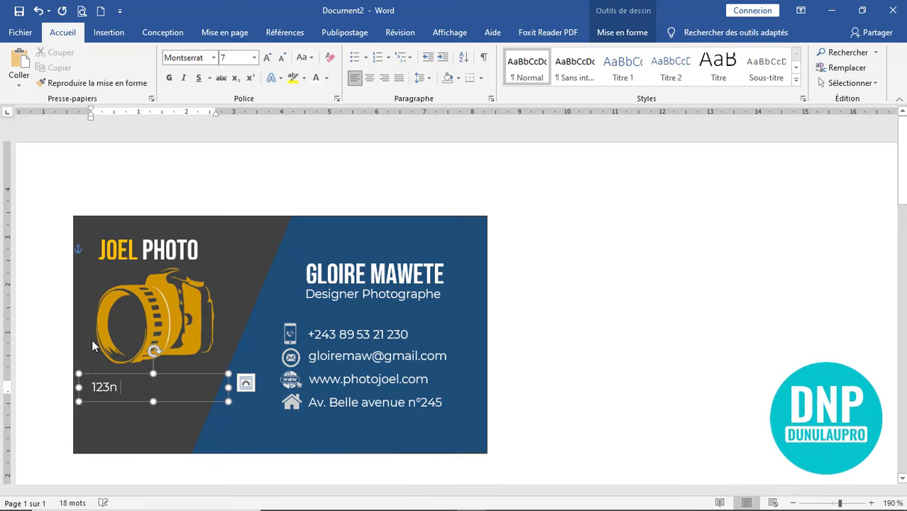
key(BackSpace)
key(BackSpace)
text(b)
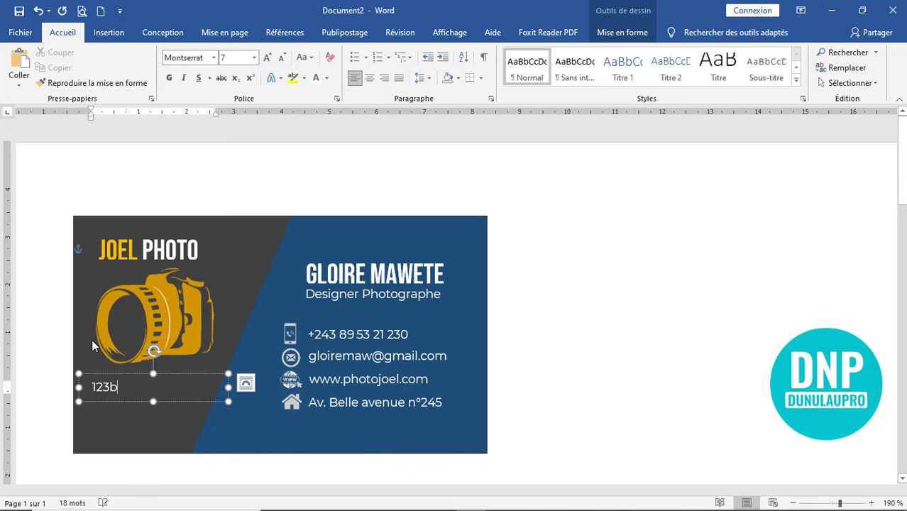
key(BackSpace)
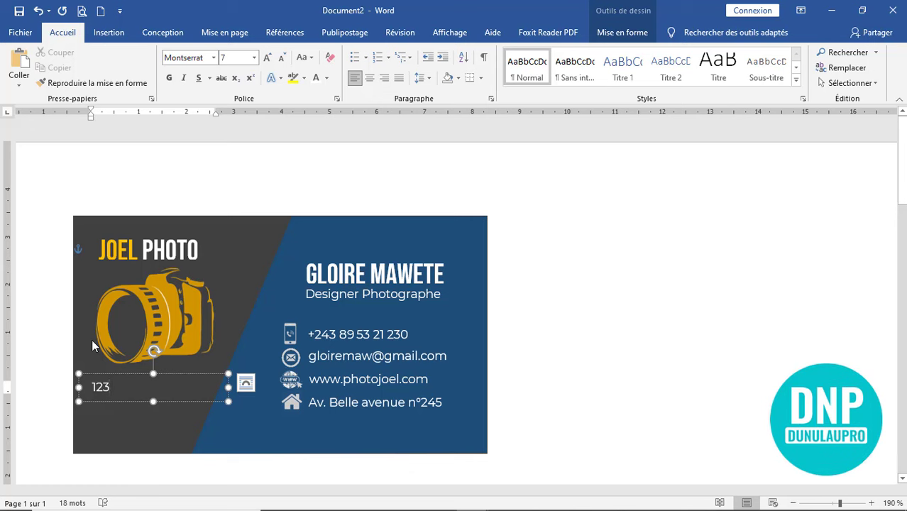
text(n)
key(BackSpace)
text(,)
text( T)
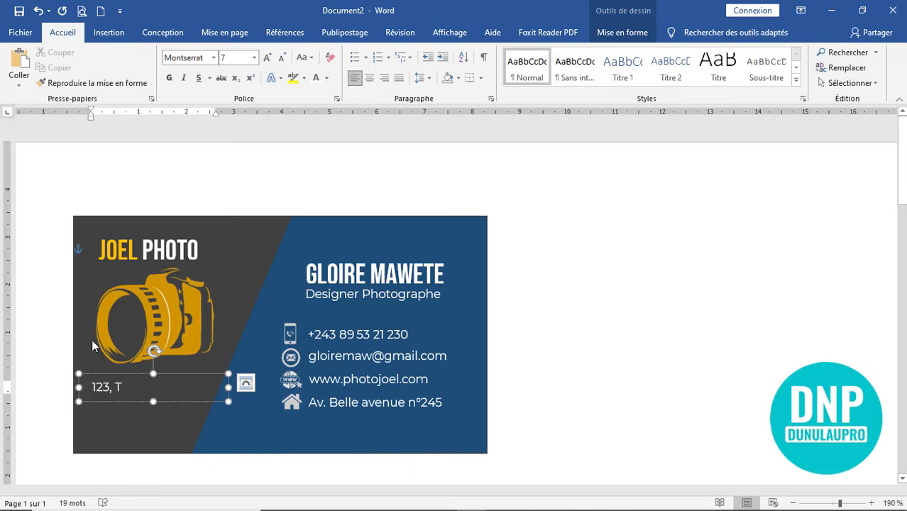
text(ombal)
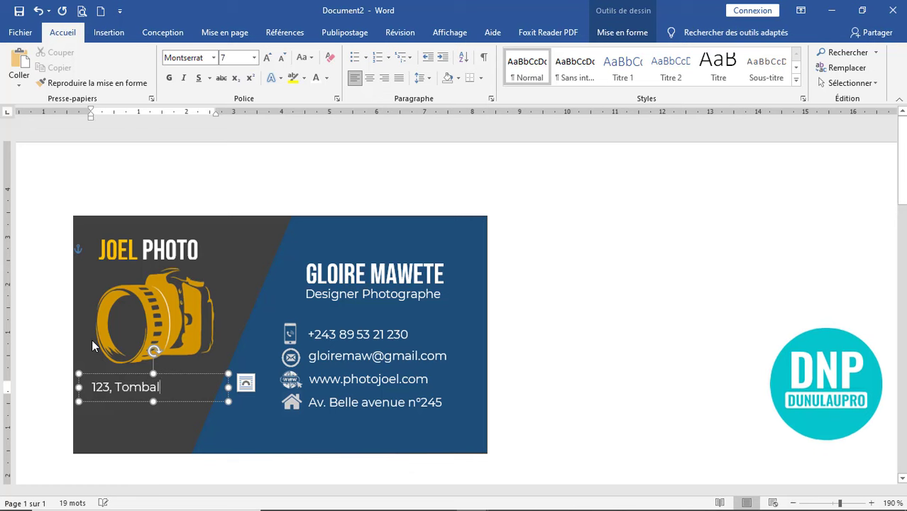
text(baye / kin)
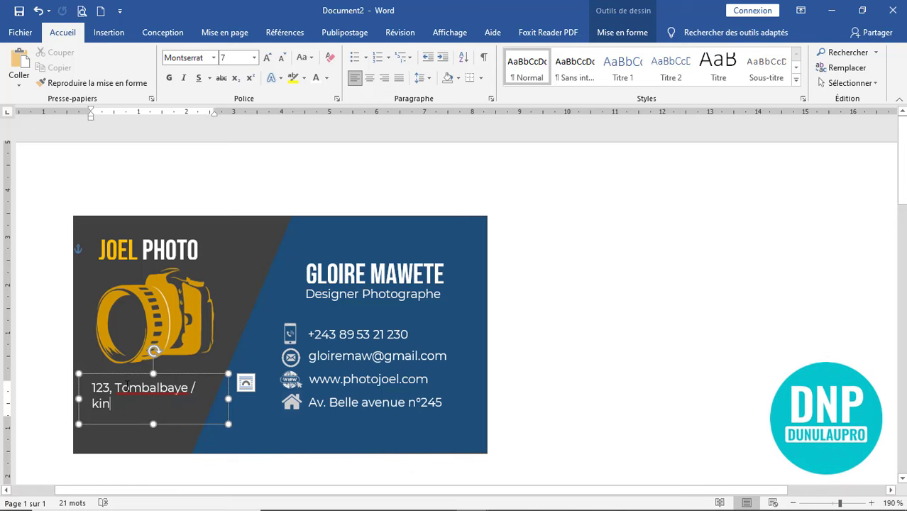
text(-Go)
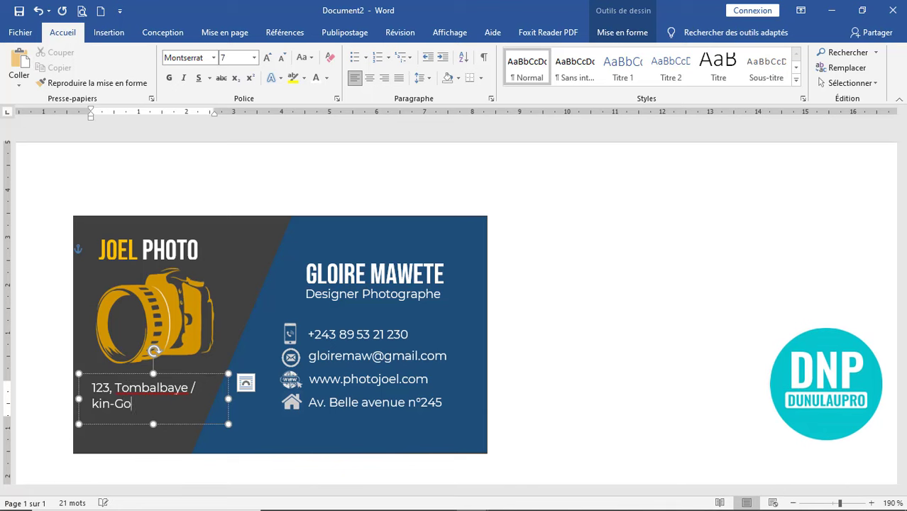
text(mbe)
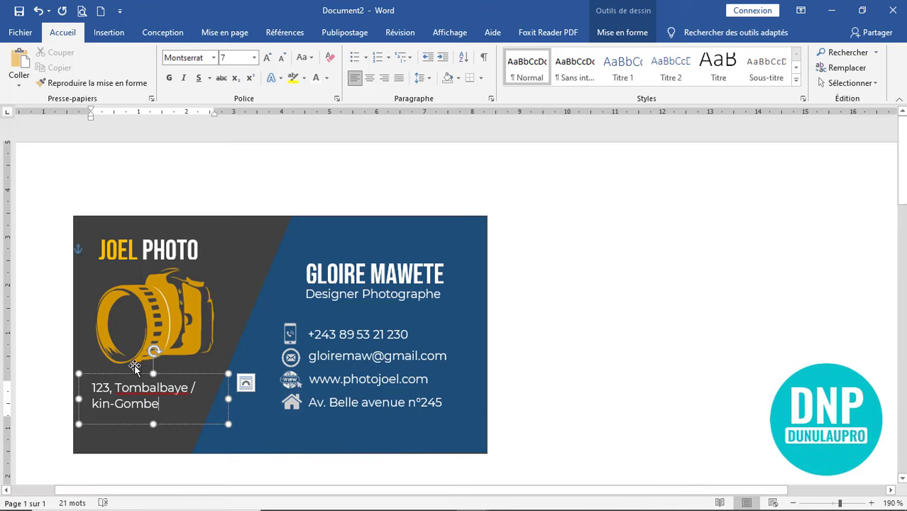
- Make the address size 6 and centred, then shorten the box and nudge it down
drag(168, 407, 92, 388)
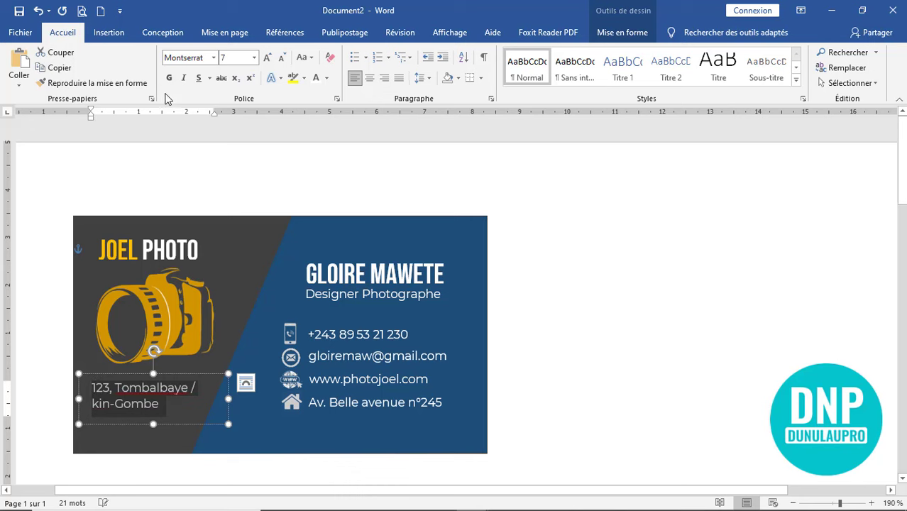
click(283, 58)
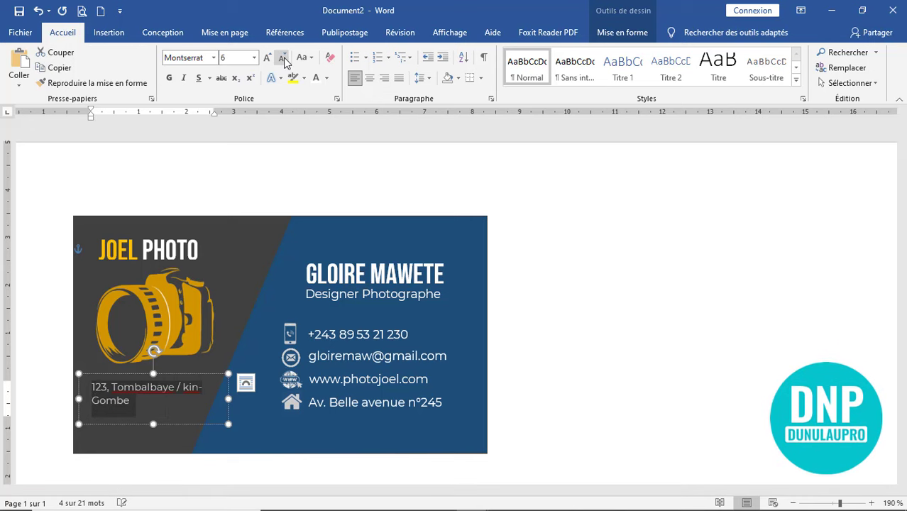
click(370, 78)
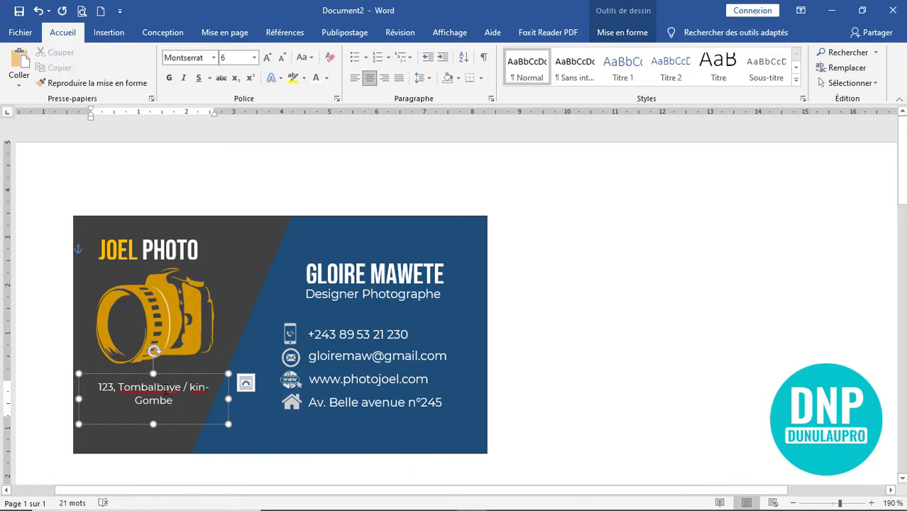
right_click(165, 388)
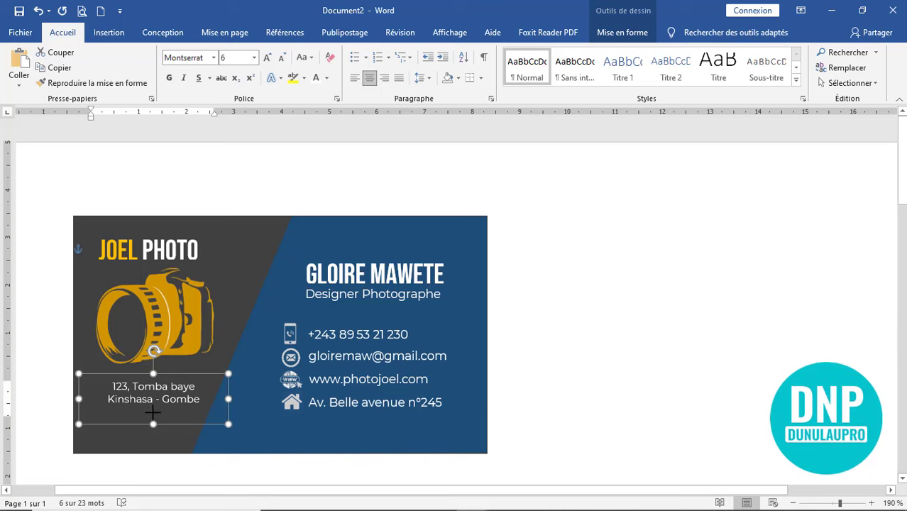
drag(154, 423, 154, 408)
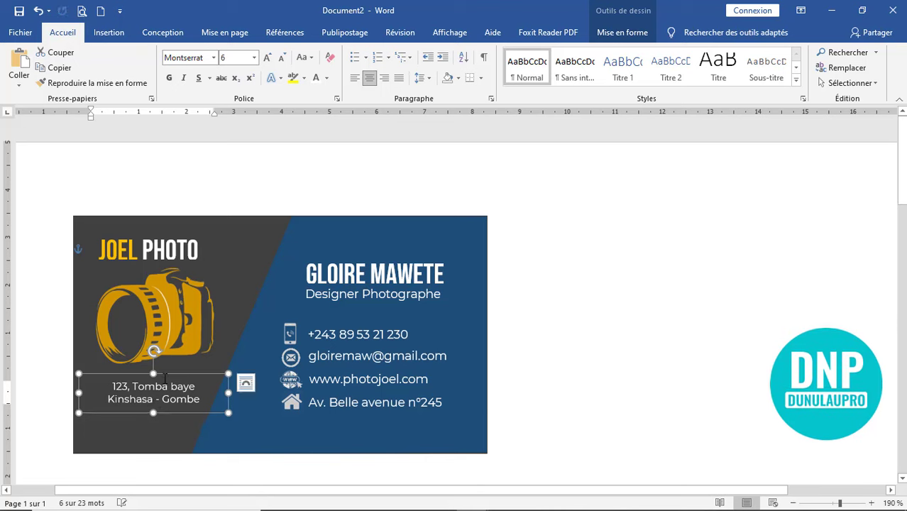
key(Down)
key(Down)
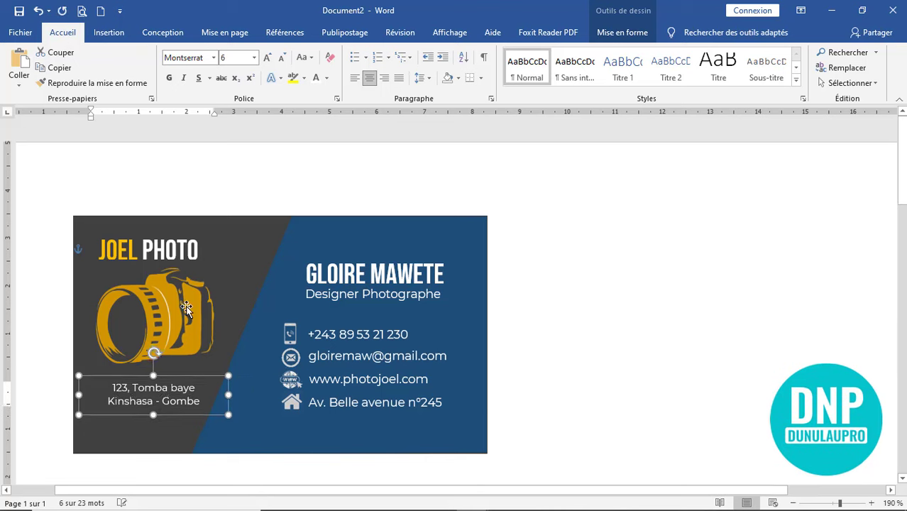
key(Down)
key(Down)
key(Down)
key(Down)
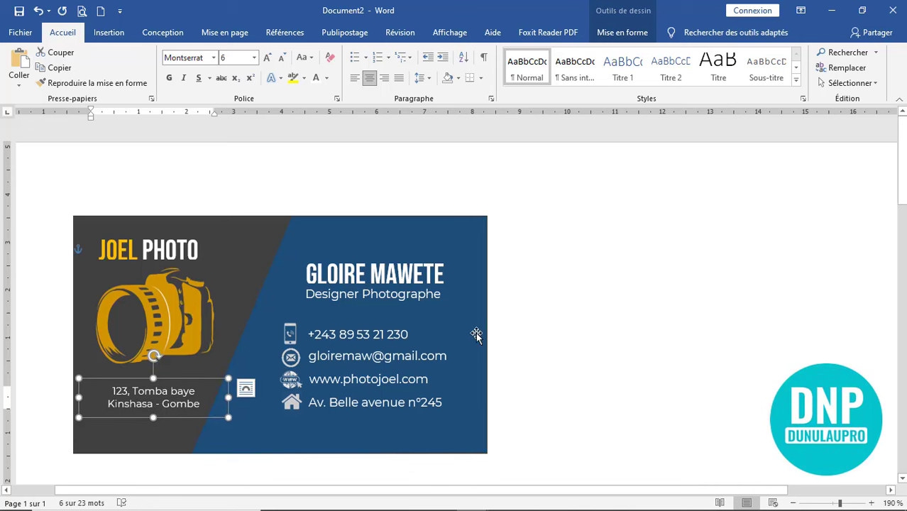
click(618, 352)
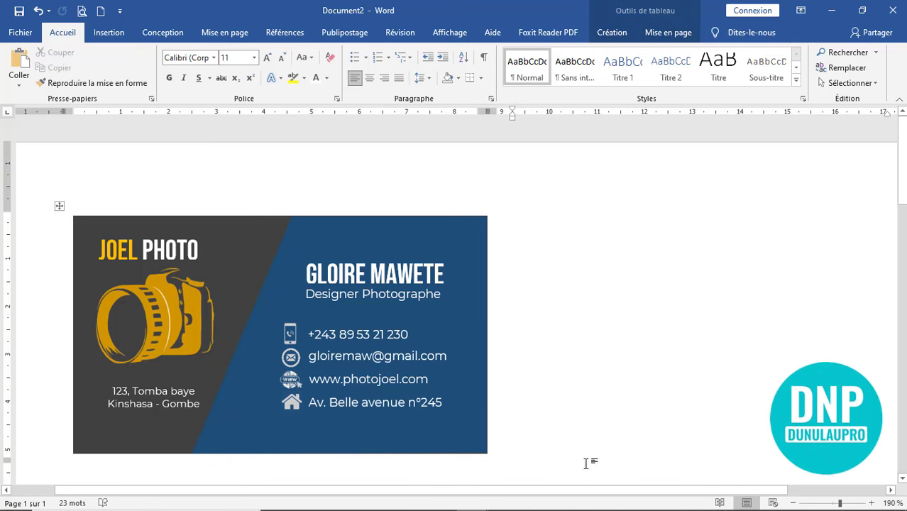
mouse_move(471, 498)
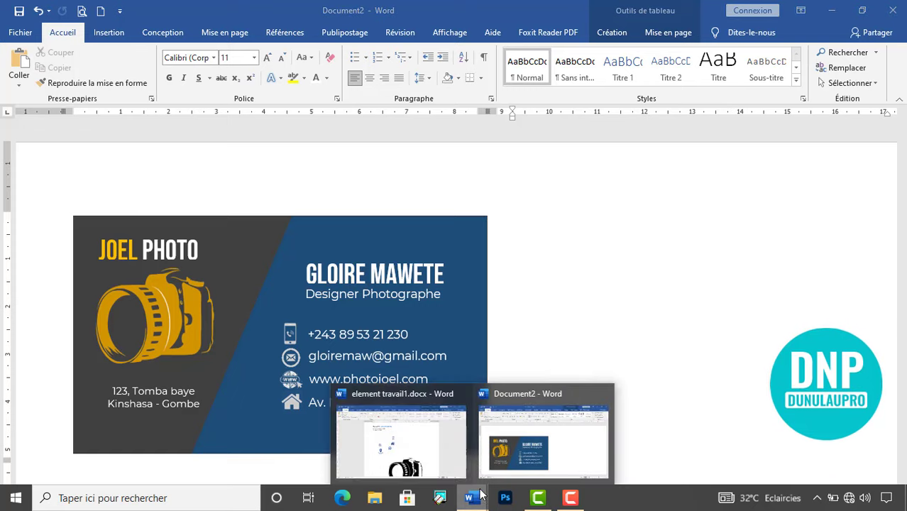
- Copy the location pin from element travail1.docx into the card, shrunk beside the address
click(397, 440)
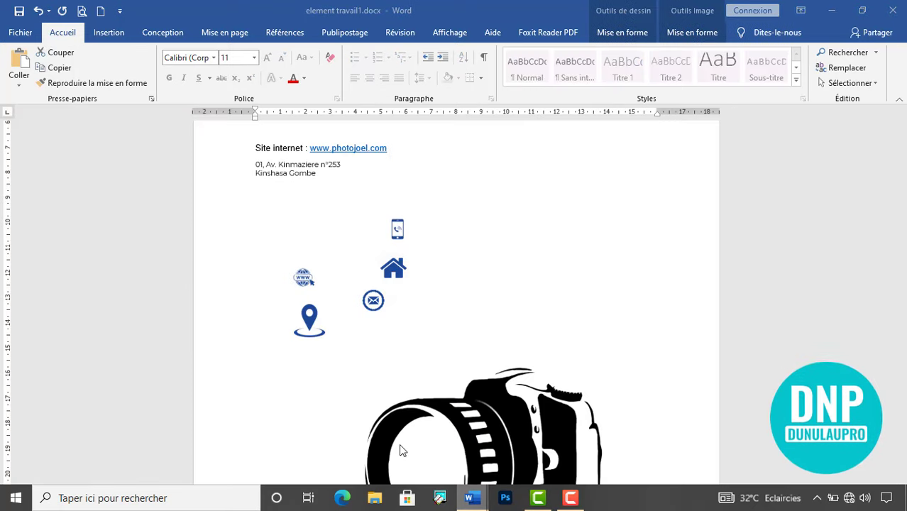
right_click(314, 323)
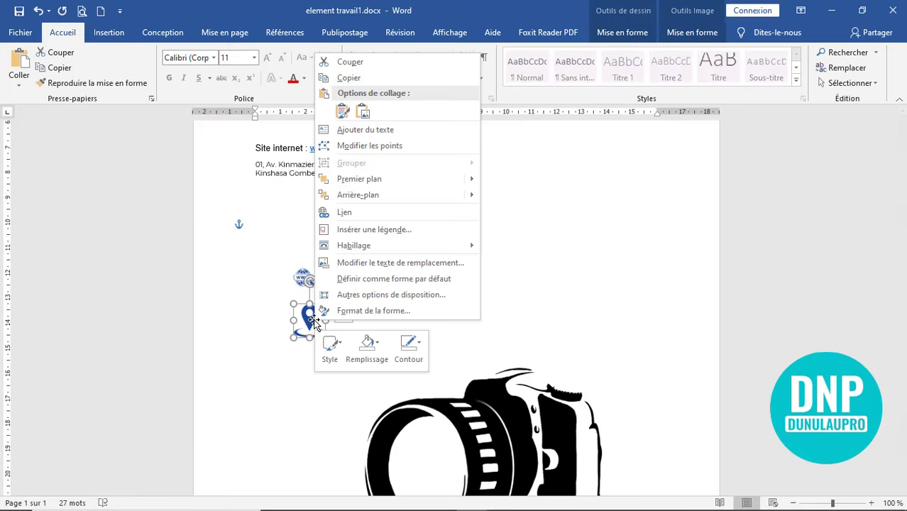
click(360, 83)
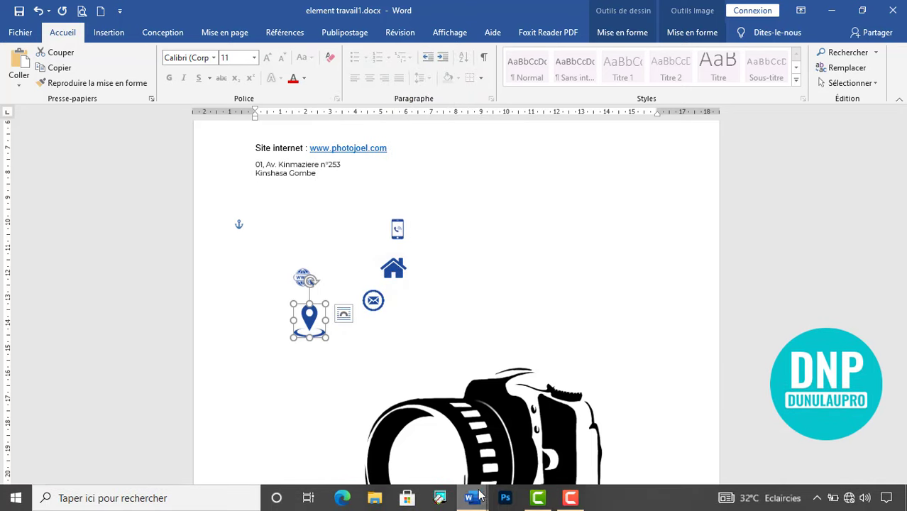
click(472, 499)
click(522, 465)
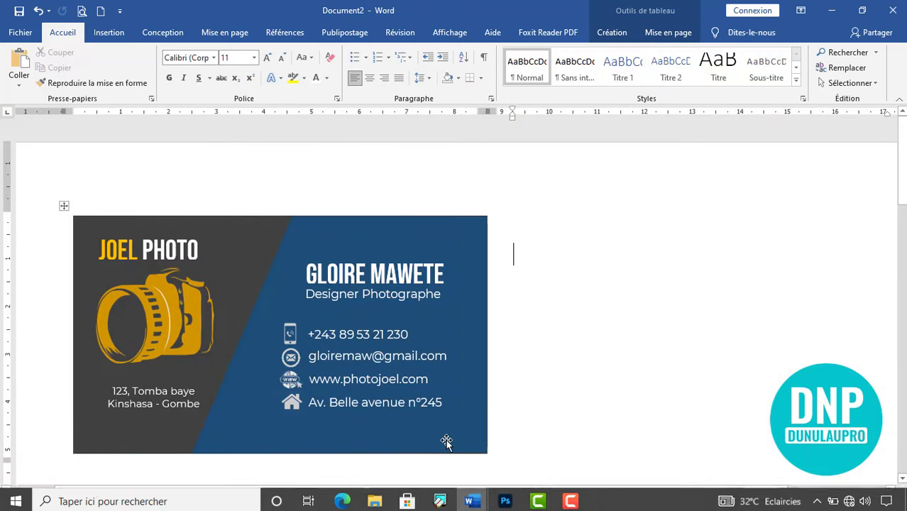
click(19, 62)
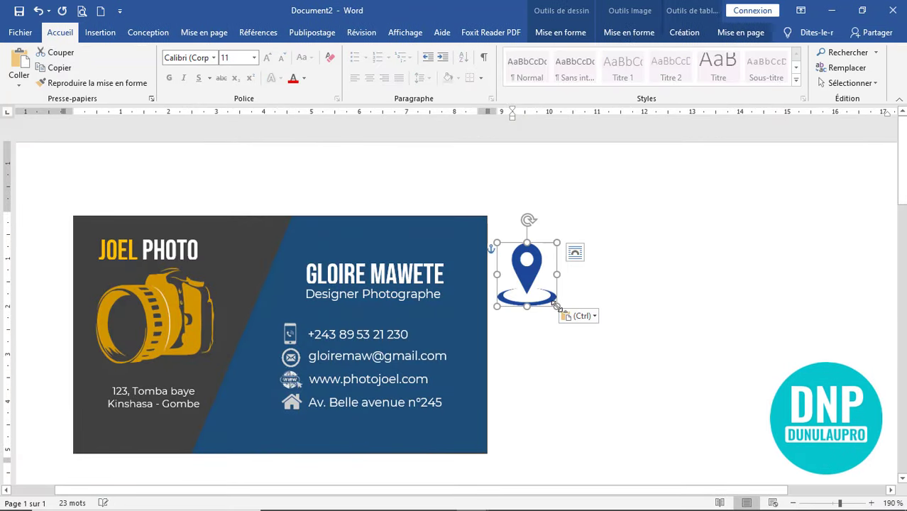
mouse_move(557, 306)
mouse_down()
mouse_move(525, 269)
mouse_move(148, 408)
mouse_move(93, 396)
mouse_up()
- Recolour the location pin light grey
click(560, 31)
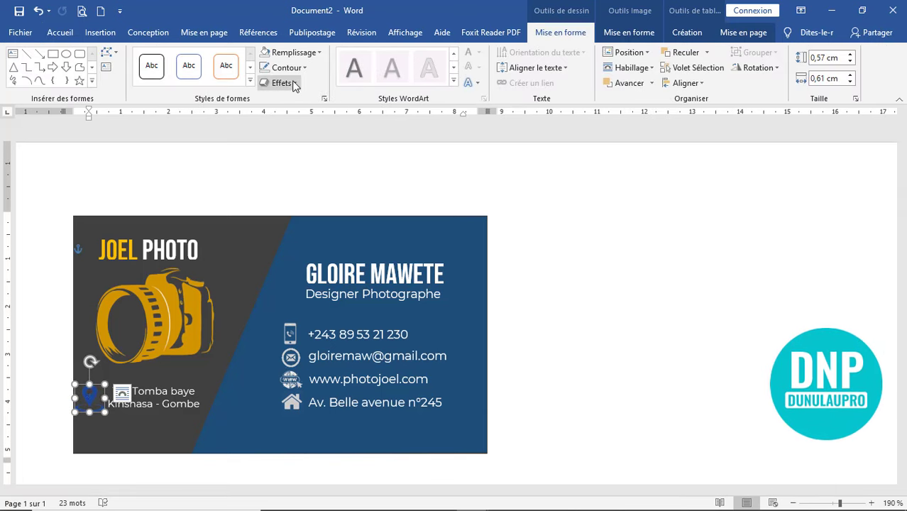
click(628, 32)
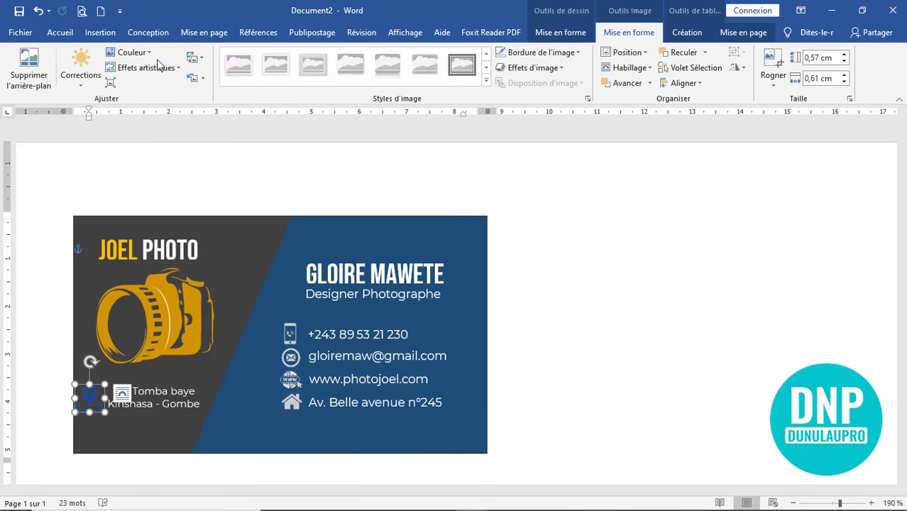
click(131, 53)
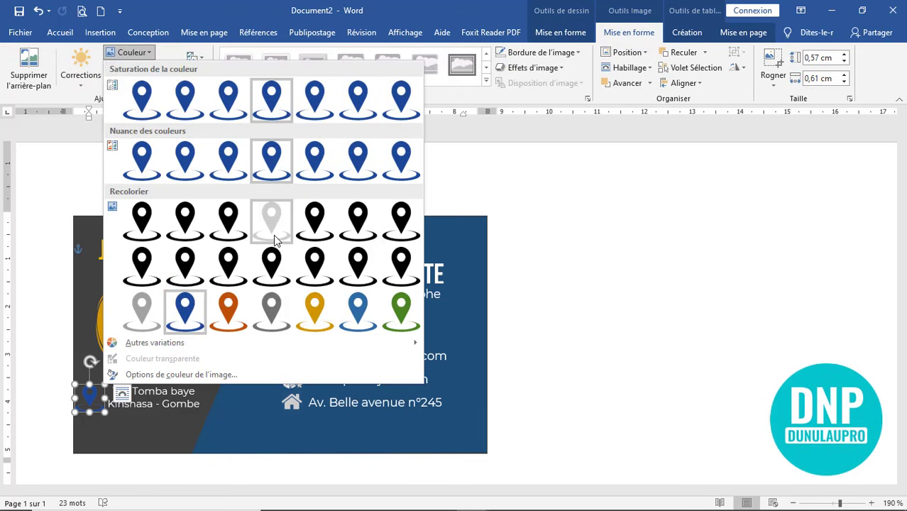
click(277, 238)
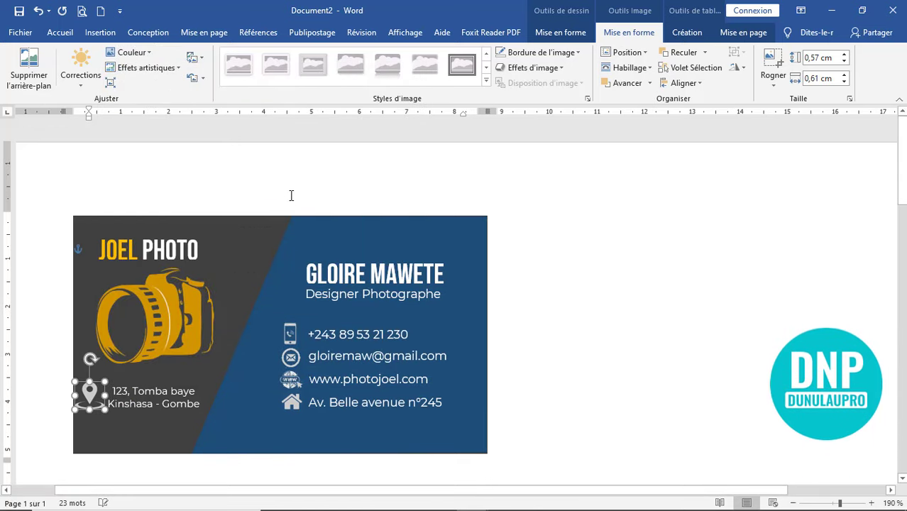
click(654, 472)
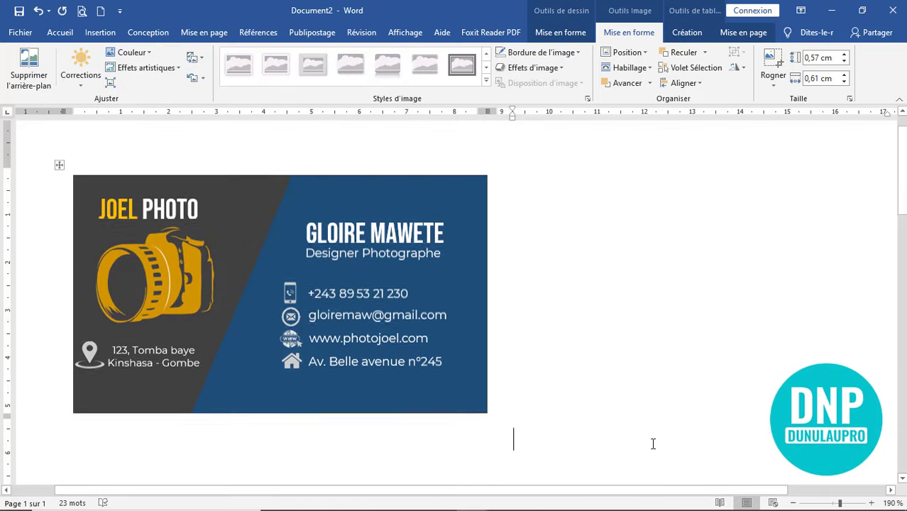
click(715, 362)
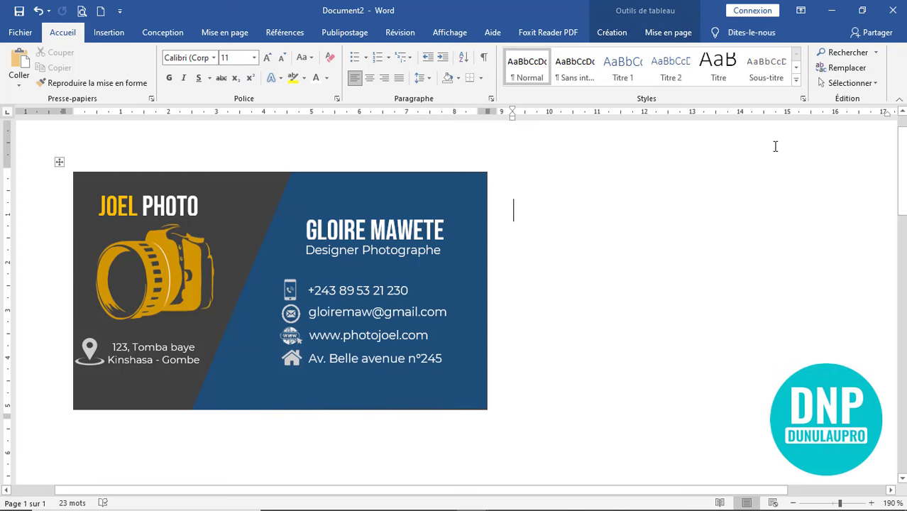
click(793, 503)
click(793, 503)
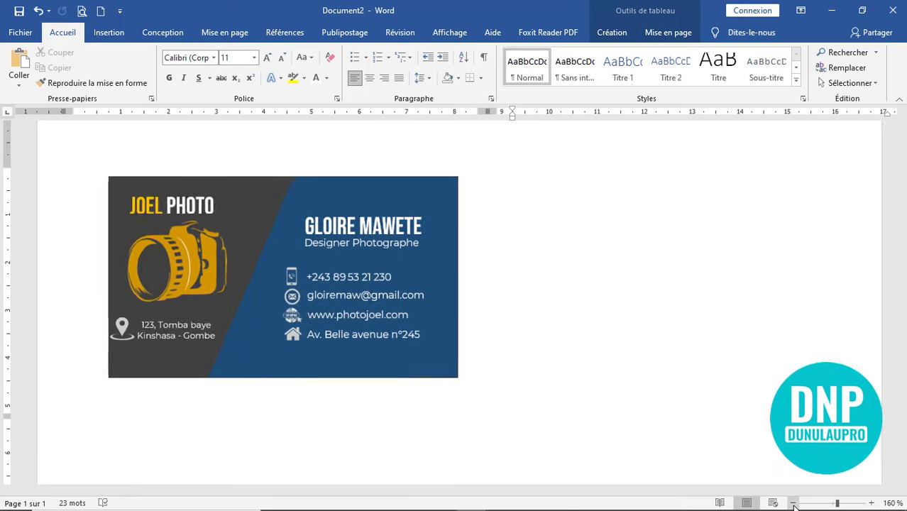
click(793, 502)
click(793, 503)
click(846, 503)
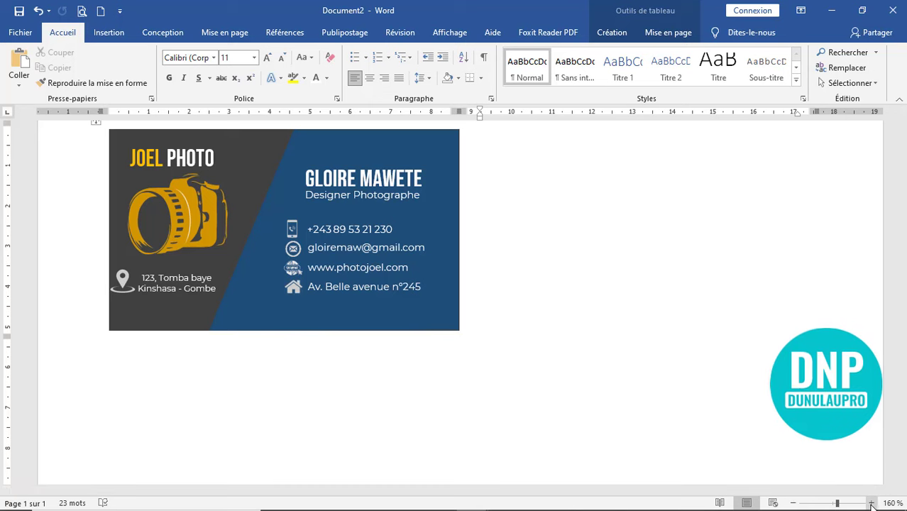
click(871, 503)
click(872, 503)
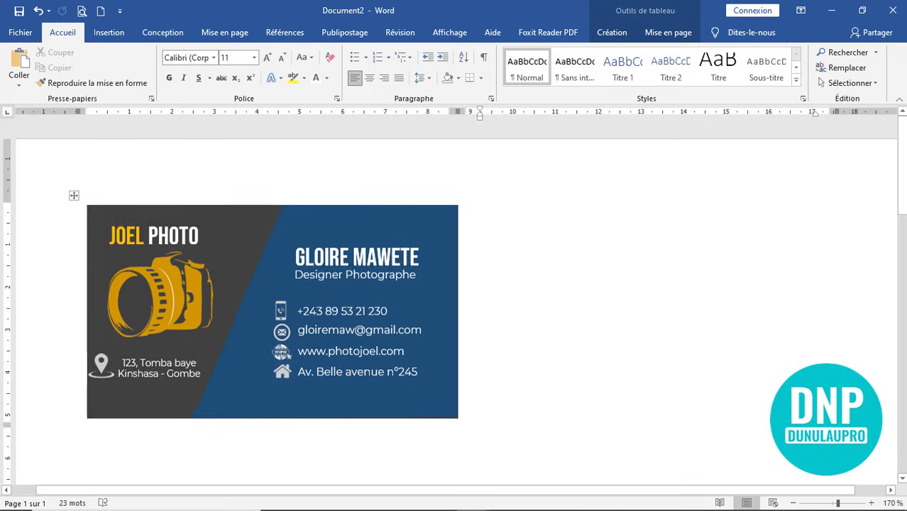
click(792, 502)
click(792, 502)
click(793, 503)
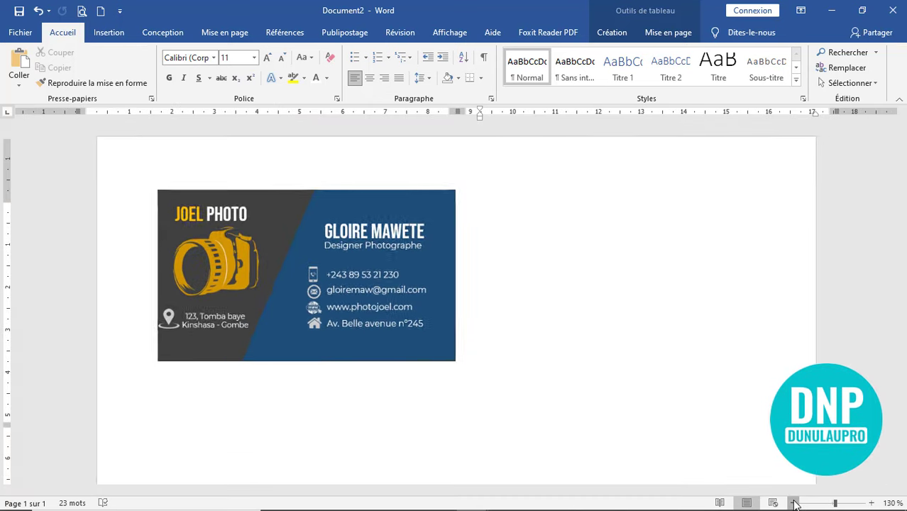
click(792, 503)
click(792, 502)
click(793, 502)
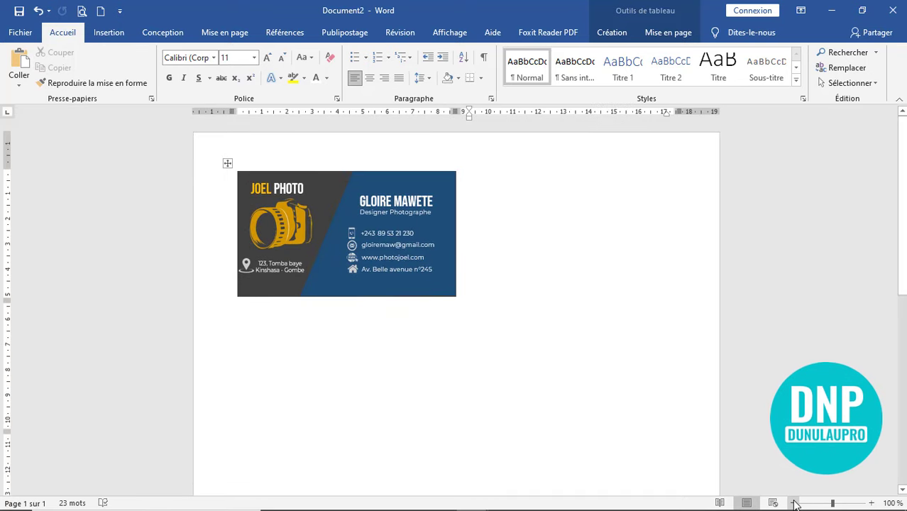
click(793, 502)
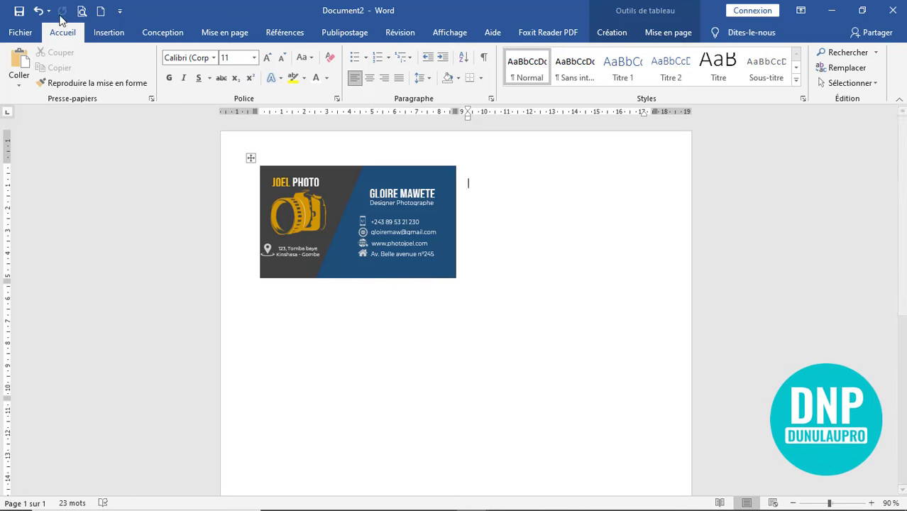
- Update the labels so all ten repeat the card, then zoom out to view the sheet
click(351, 36)
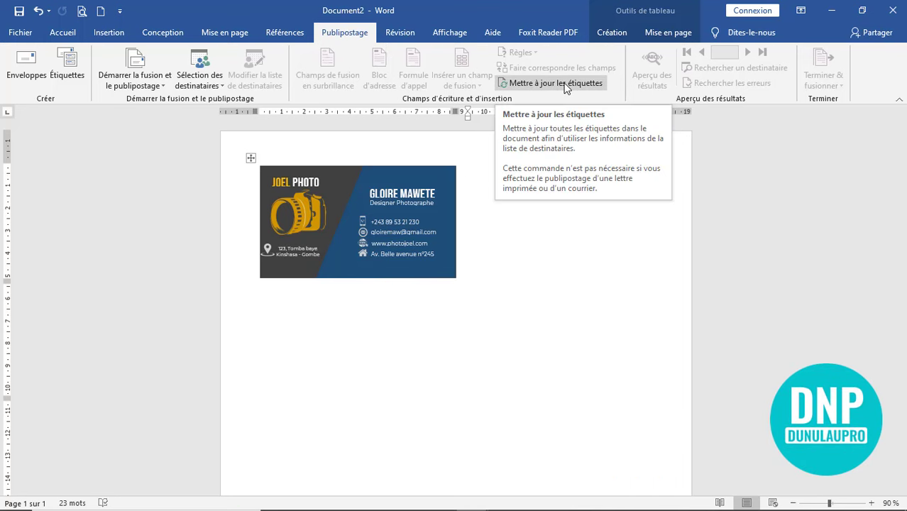
click(565, 84)
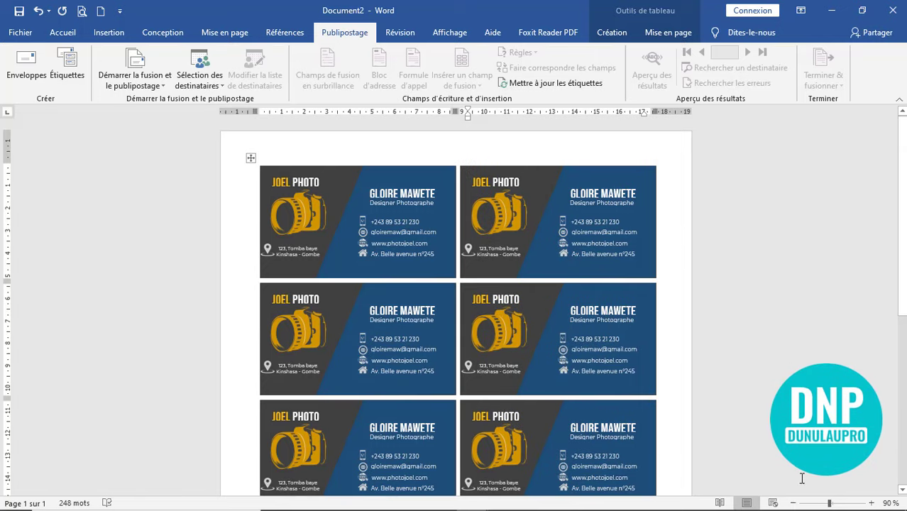
click(793, 502)
click(793, 503)
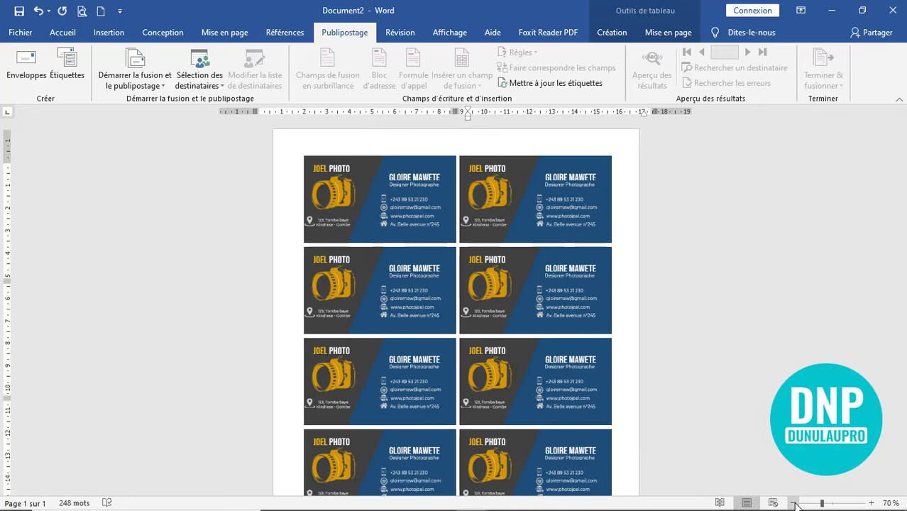
click(793, 503)
click(793, 502)
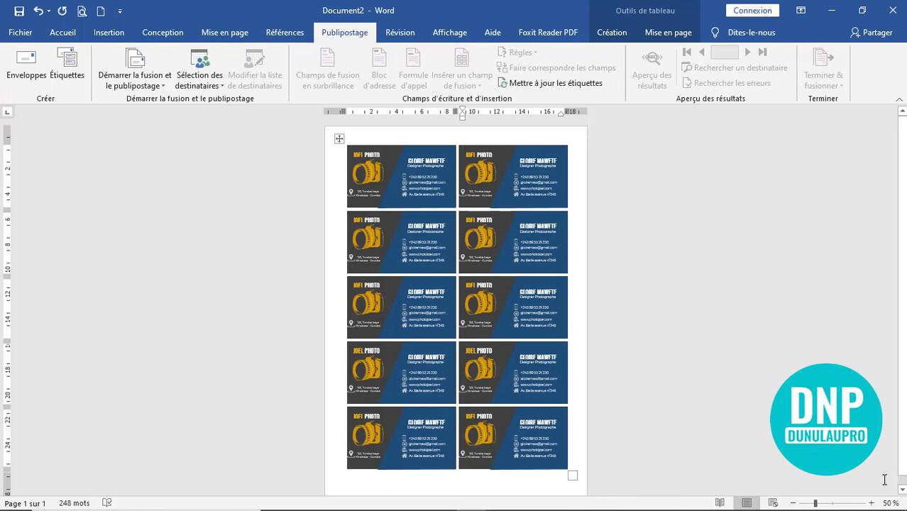
- Zoom in and inspect the table and the first card's contact and address text boxes
click(872, 502)
click(872, 503)
click(872, 503)
click(872, 502)
click(872, 503)
click(872, 502)
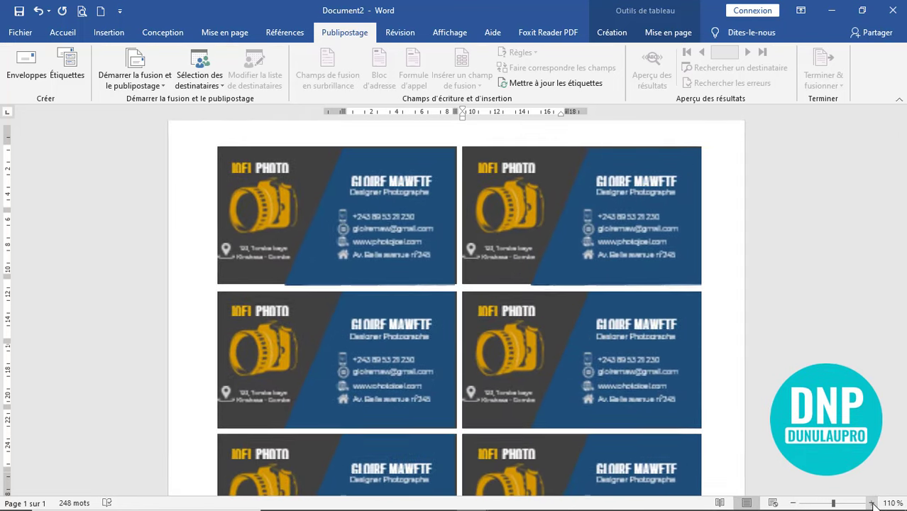
click(872, 503)
click(873, 502)
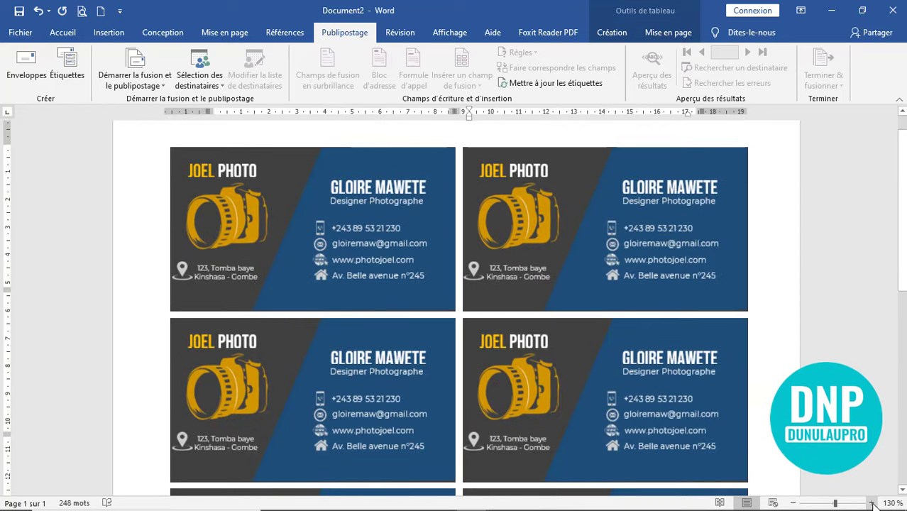
click(159, 138)
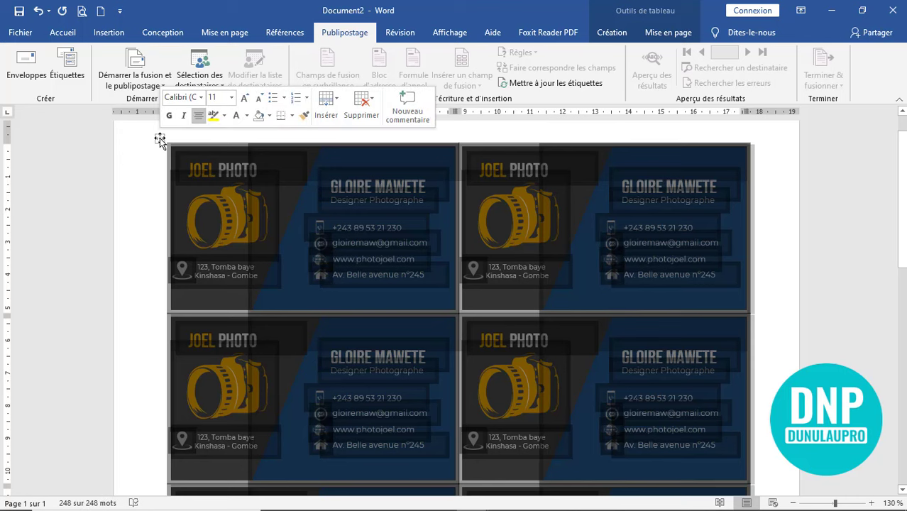
click(325, 230)
click(326, 230)
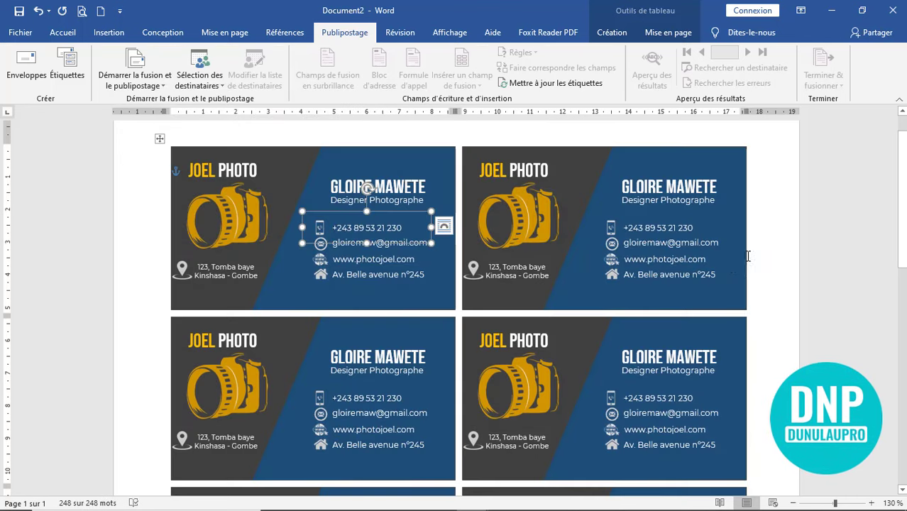
click(257, 268)
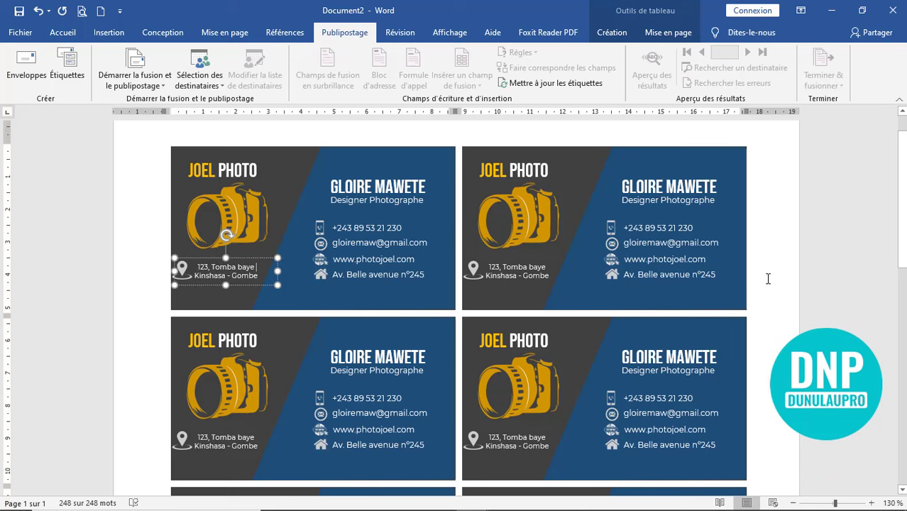
key(Down)
- Scroll through the sheet of cards, then collapse the ribbon with Ctrl+F1
scroll(768, 279, down, 3)
scroll(768, 278, down, 5)
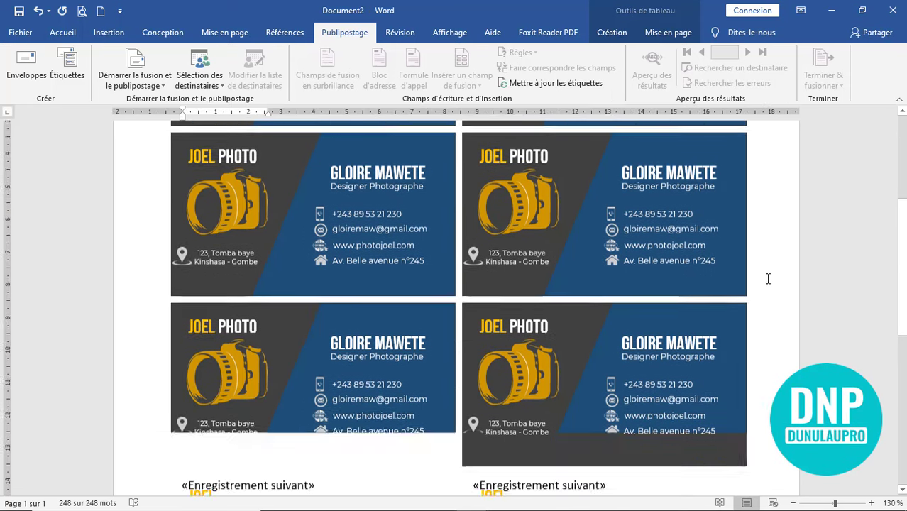
scroll(767, 278, down, 5)
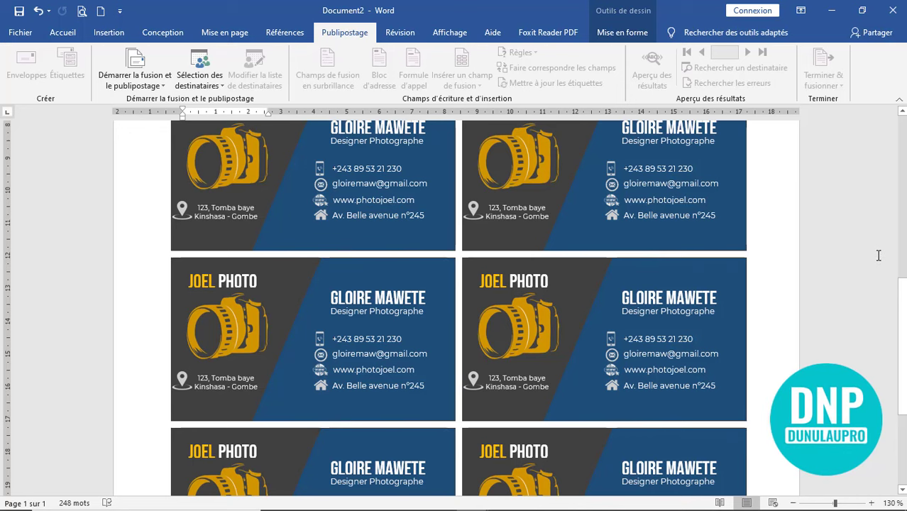
key(ctrl+z)
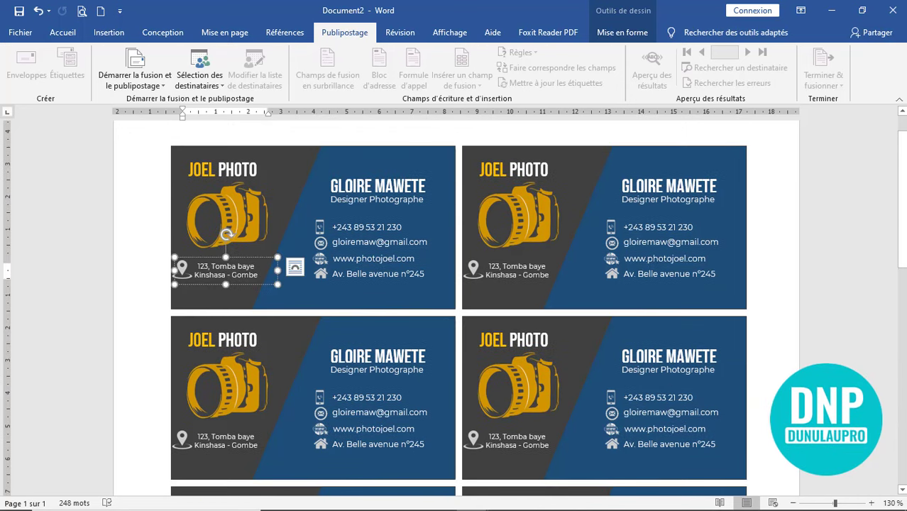
click(793, 503)
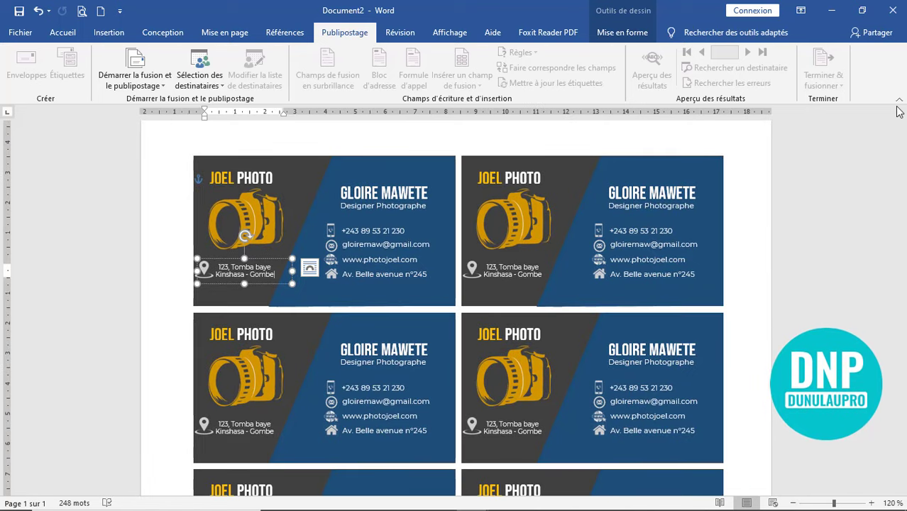
key(ctrl+F1)
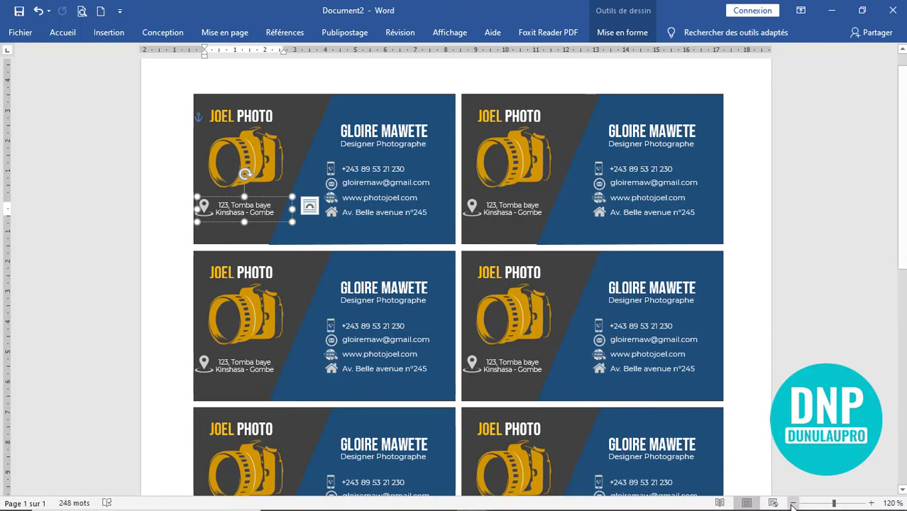
click(793, 502)
click(793, 503)
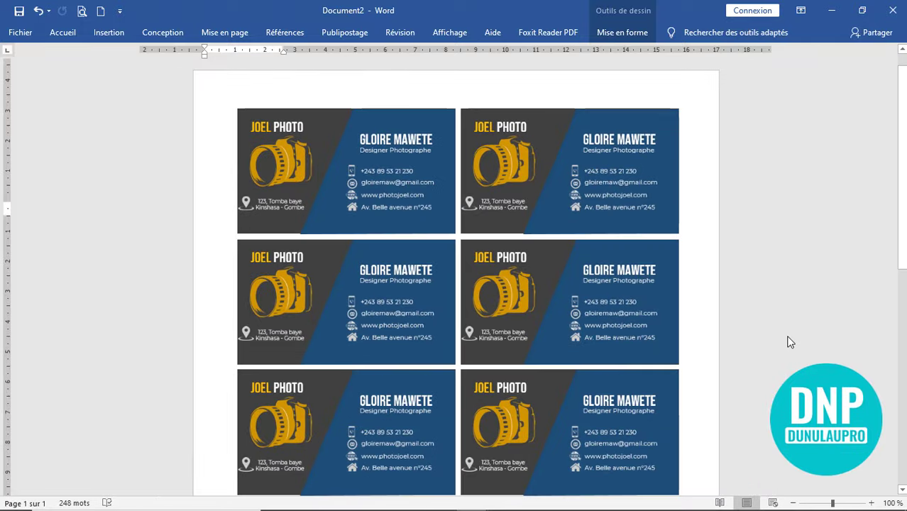